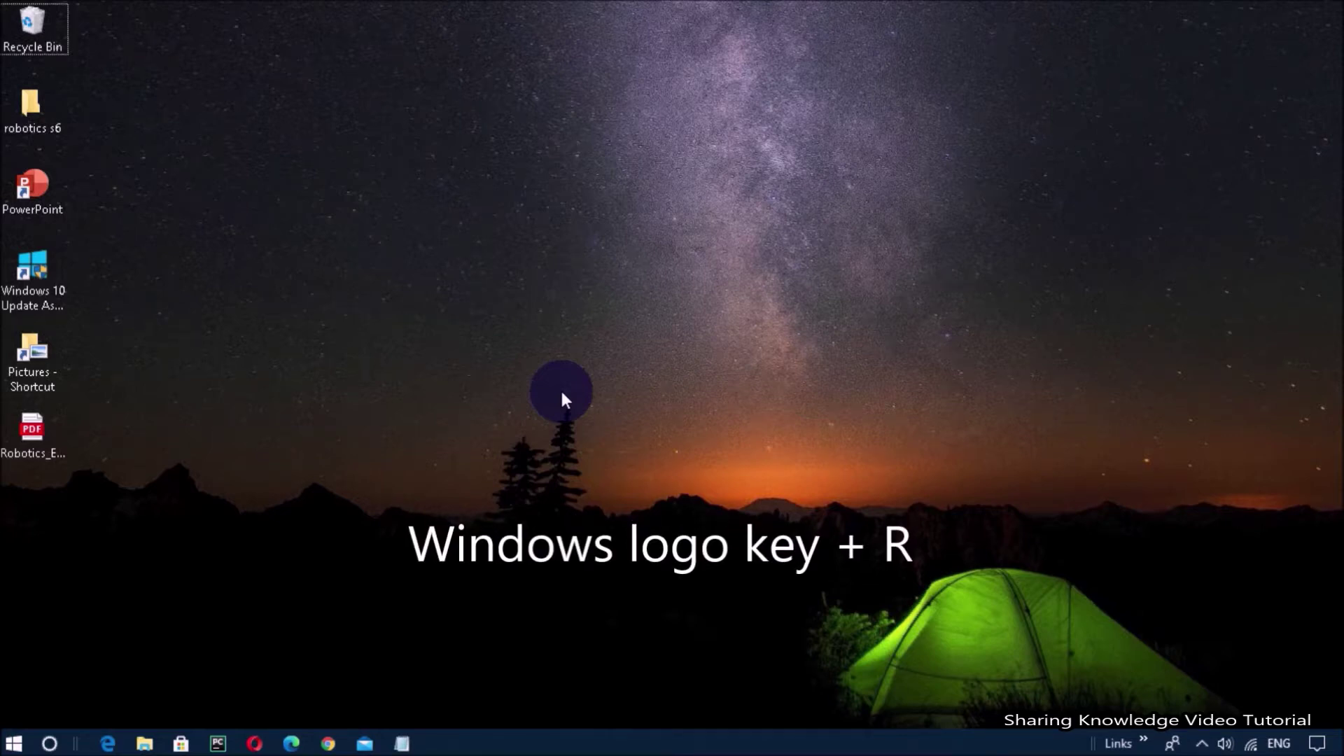
# Launch services.msc from the Run dialog to open the Services console
pyautogui.press('super+r')
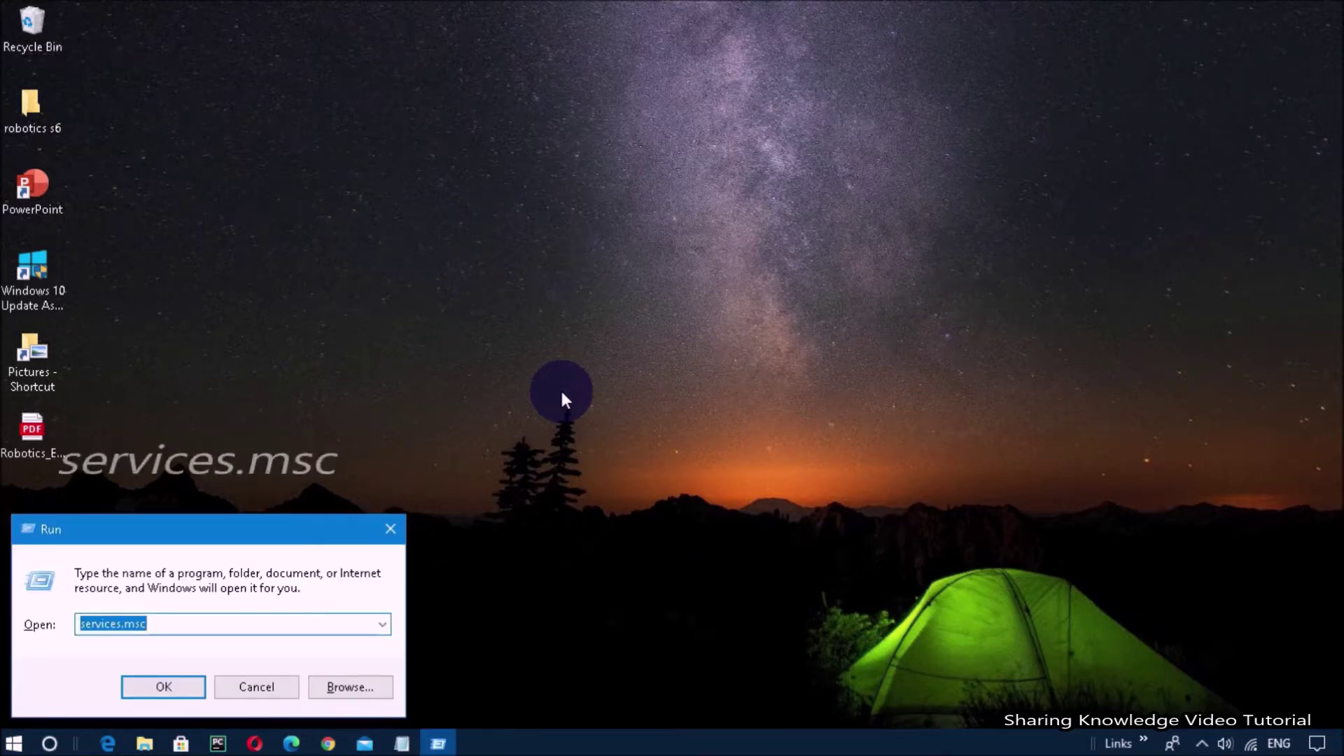
pyautogui.write('services.msc')
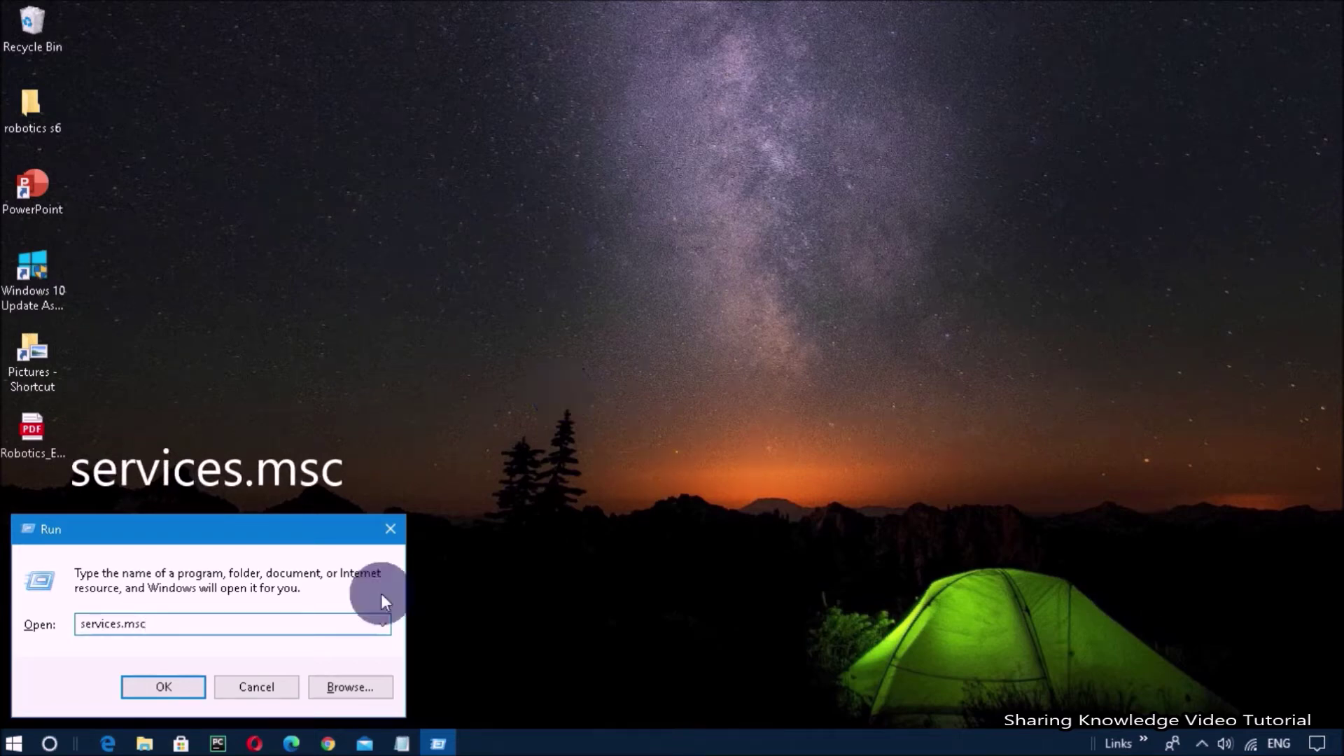
pyautogui.click(157, 688)
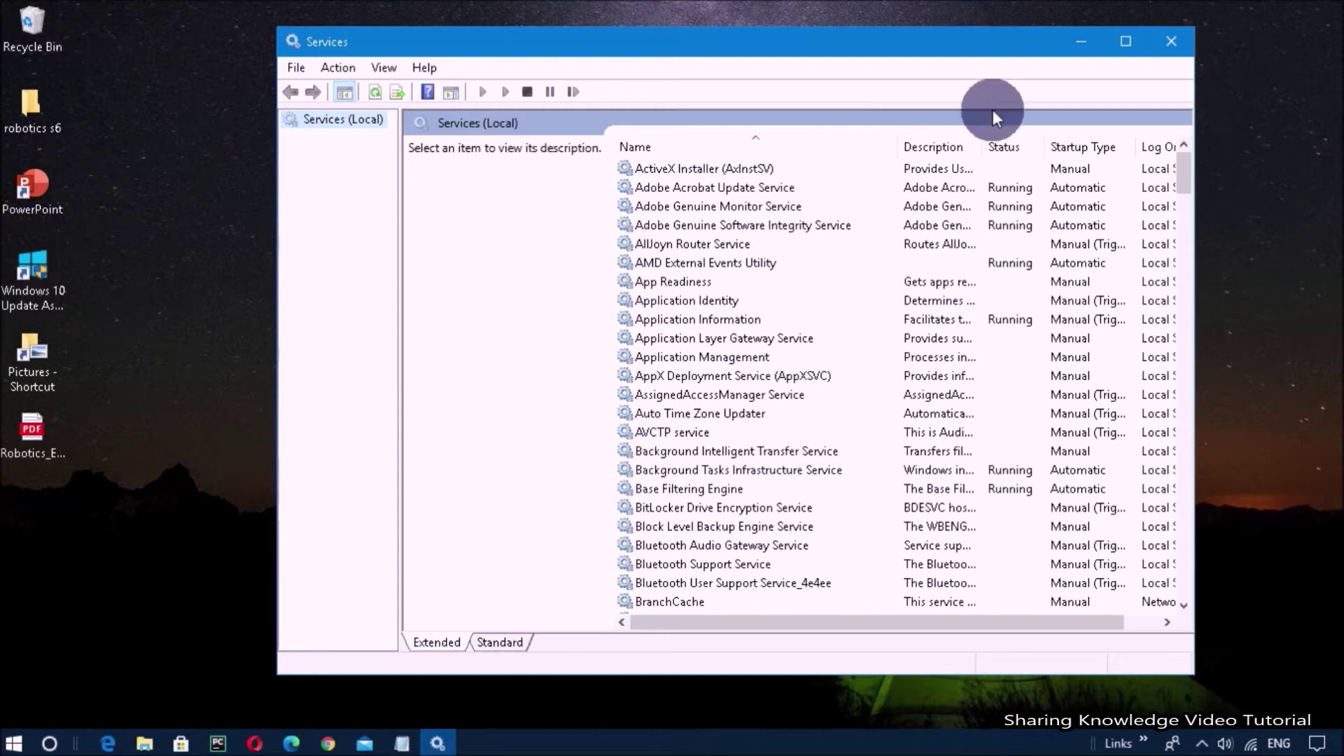
# Confirm Windows Defender Antivirus Service is Running with Automatic startup, then close Services
pyautogui.click(1126, 35)
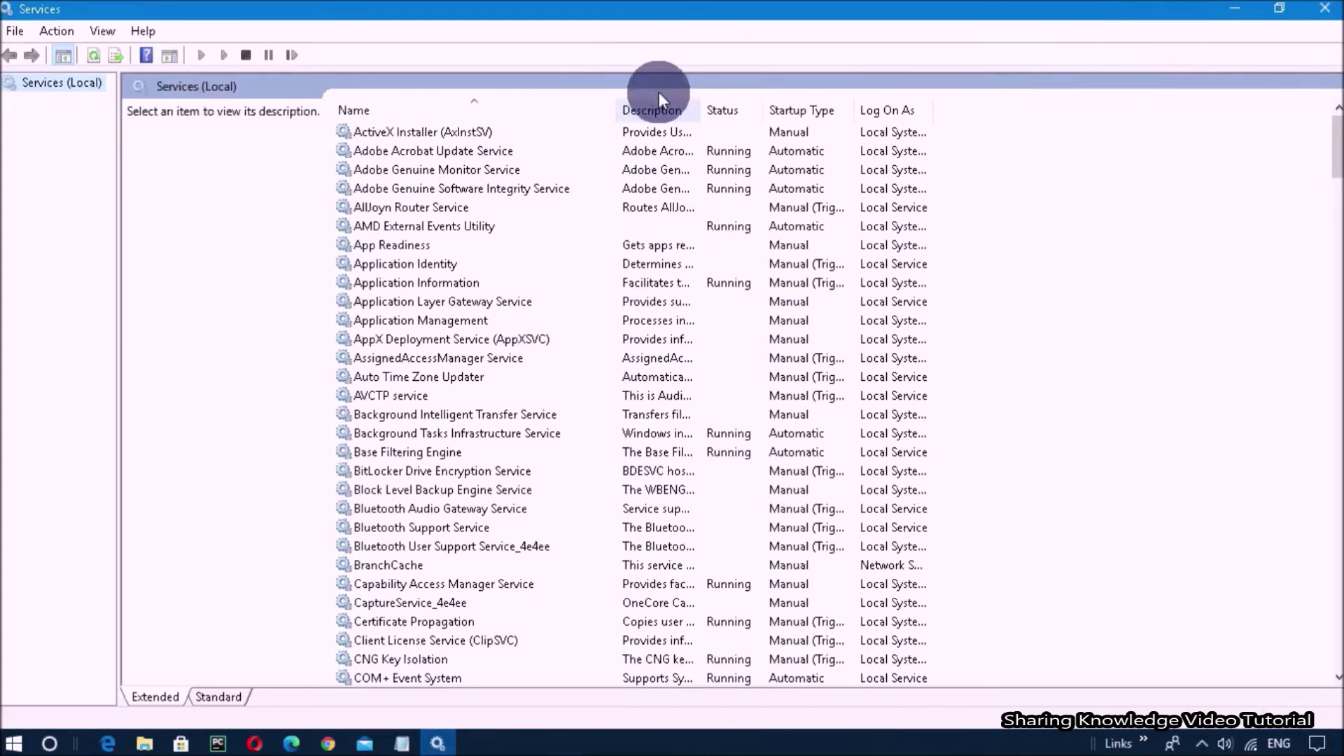
pyautogui.moveTo(619, 112); pyautogui.dragTo(698, 105)
pyautogui.moveTo(1336, 150); pyautogui.dragTo(1314, 587)
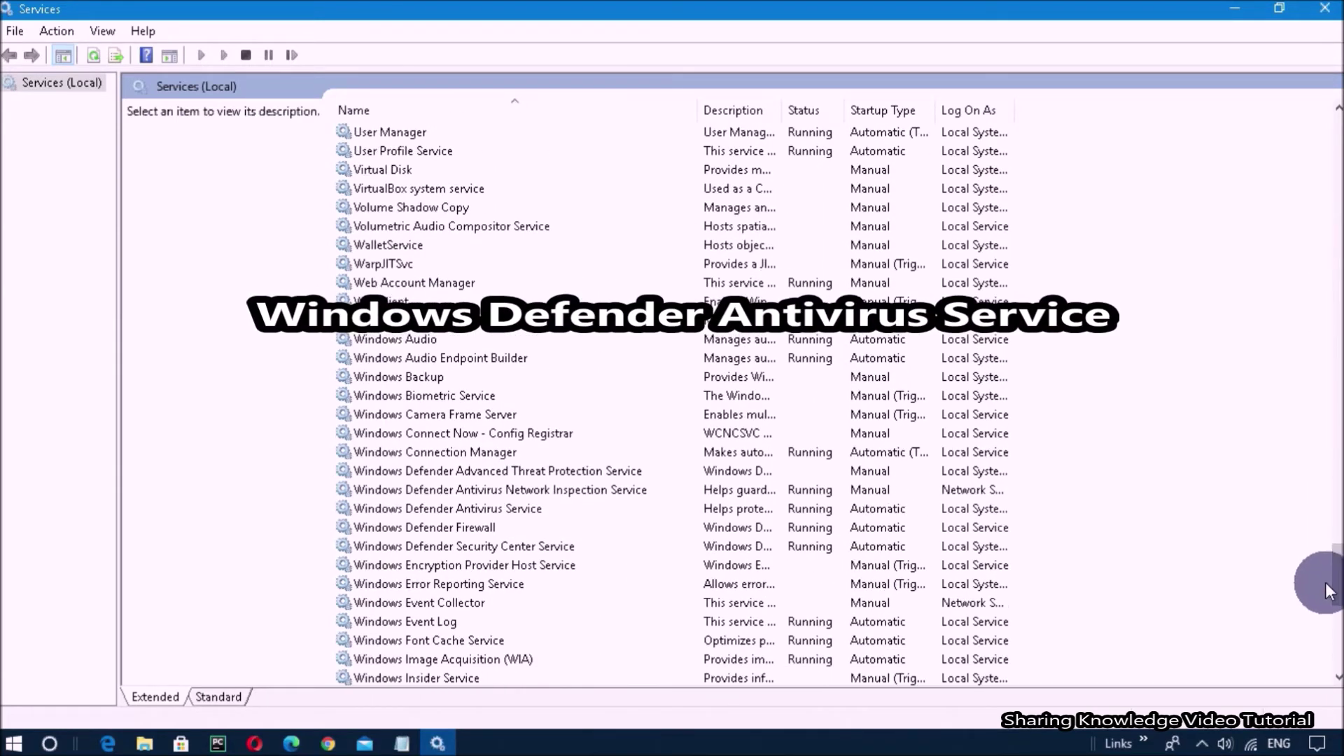
pyautogui.doubleClick(501, 509)
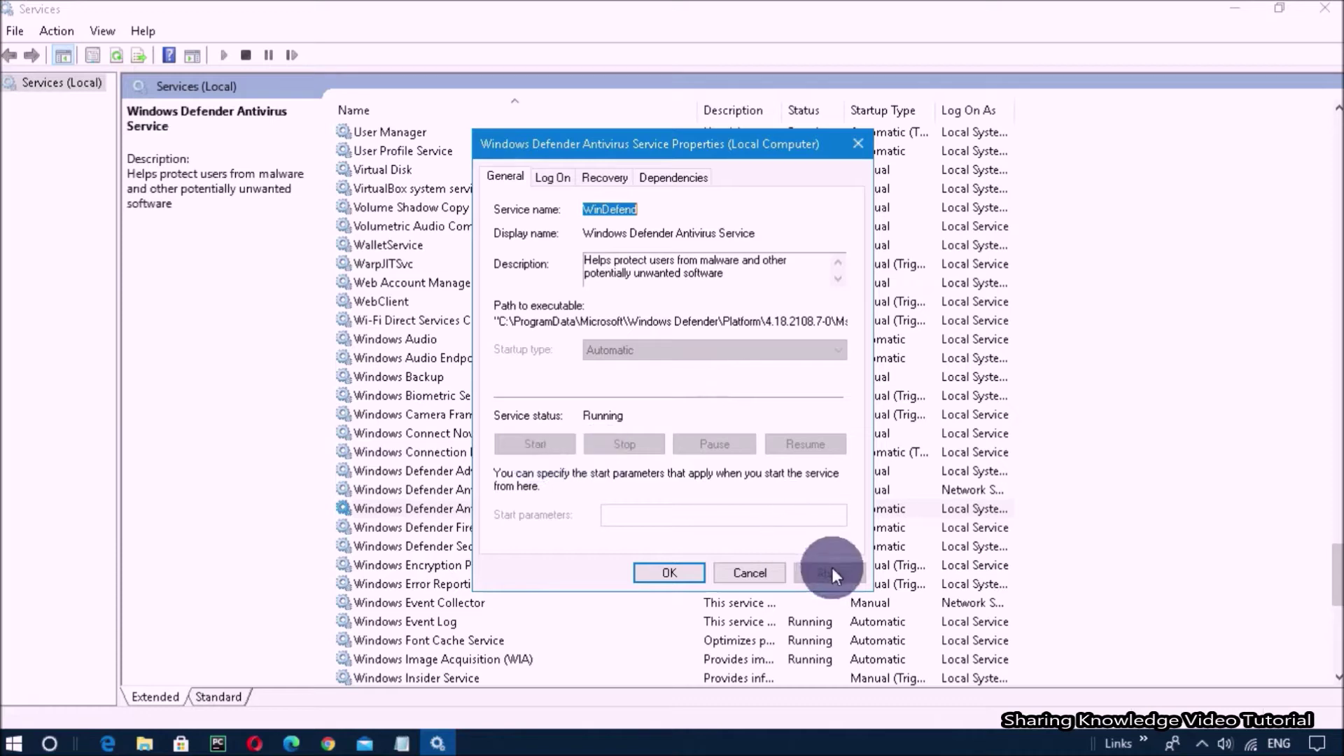
pyautogui.click(647, 571)
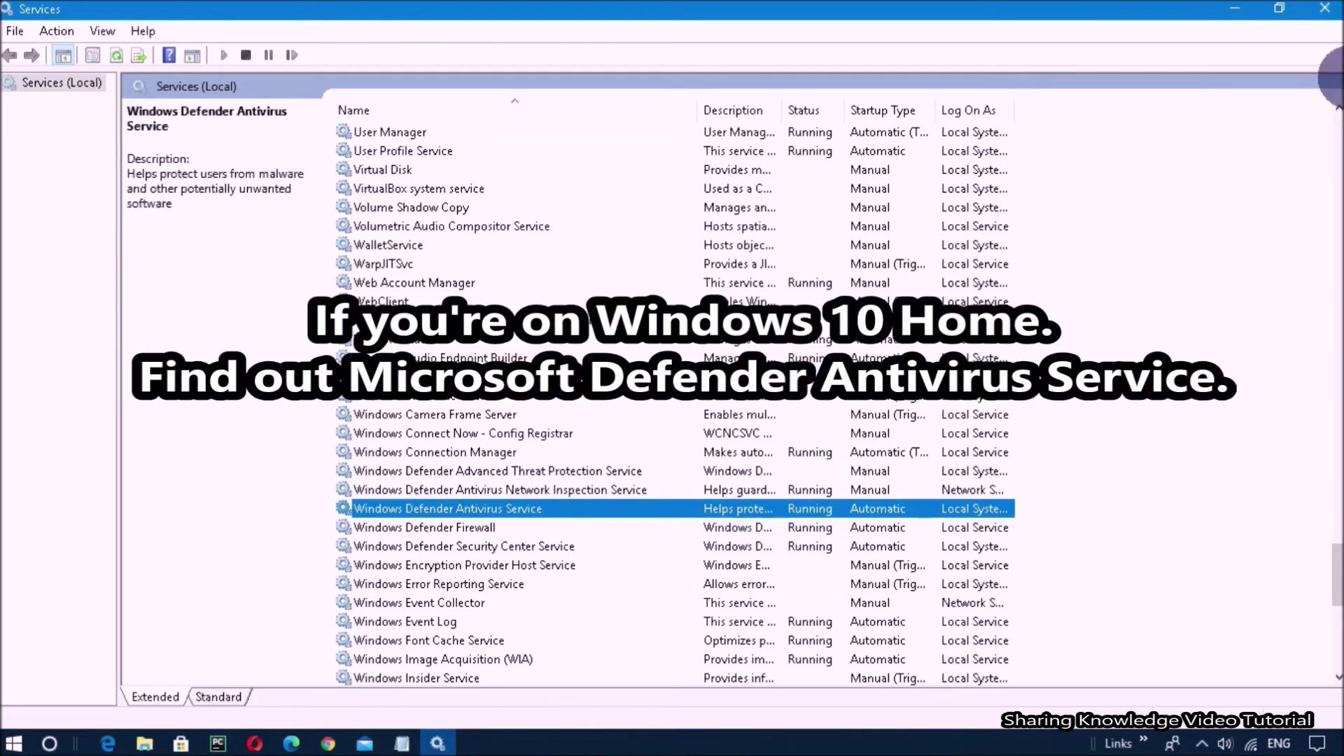
pyautogui.click(1329, 13)
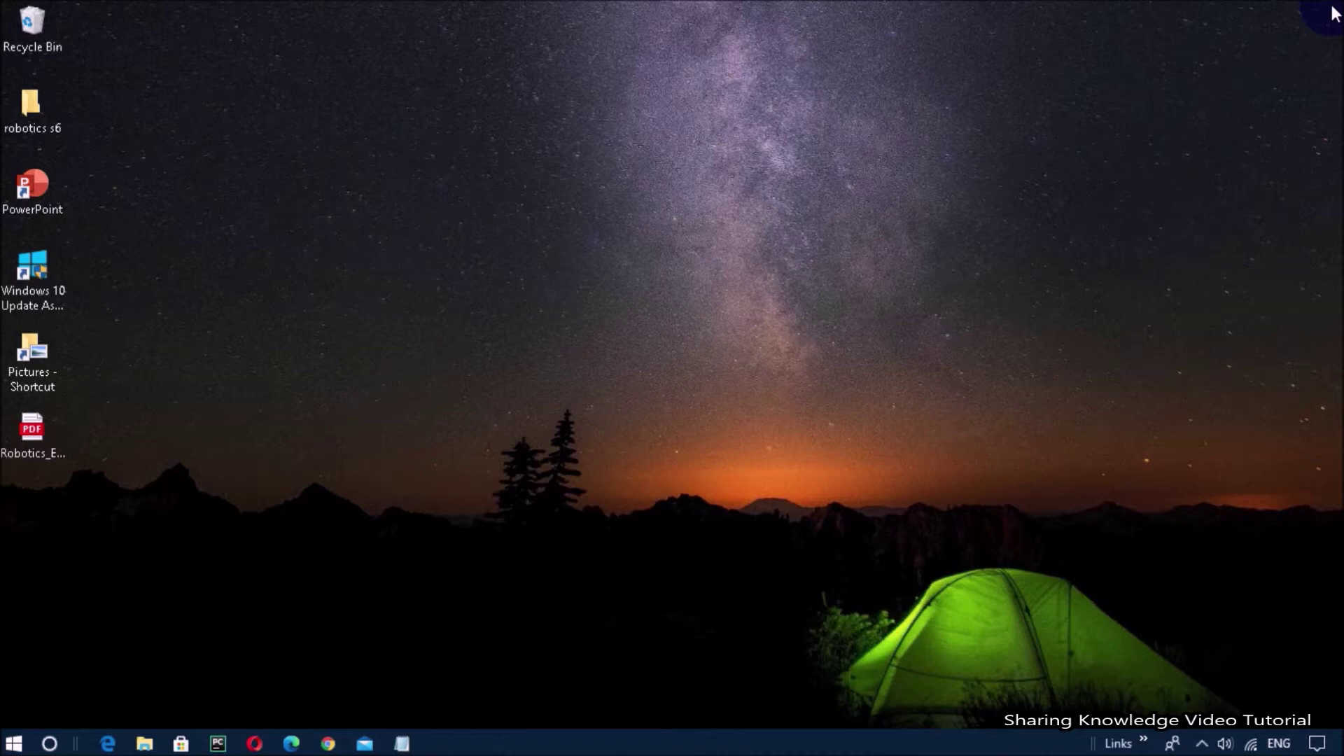
pyautogui.click(1215, 12)
pyautogui.click(390, 69)
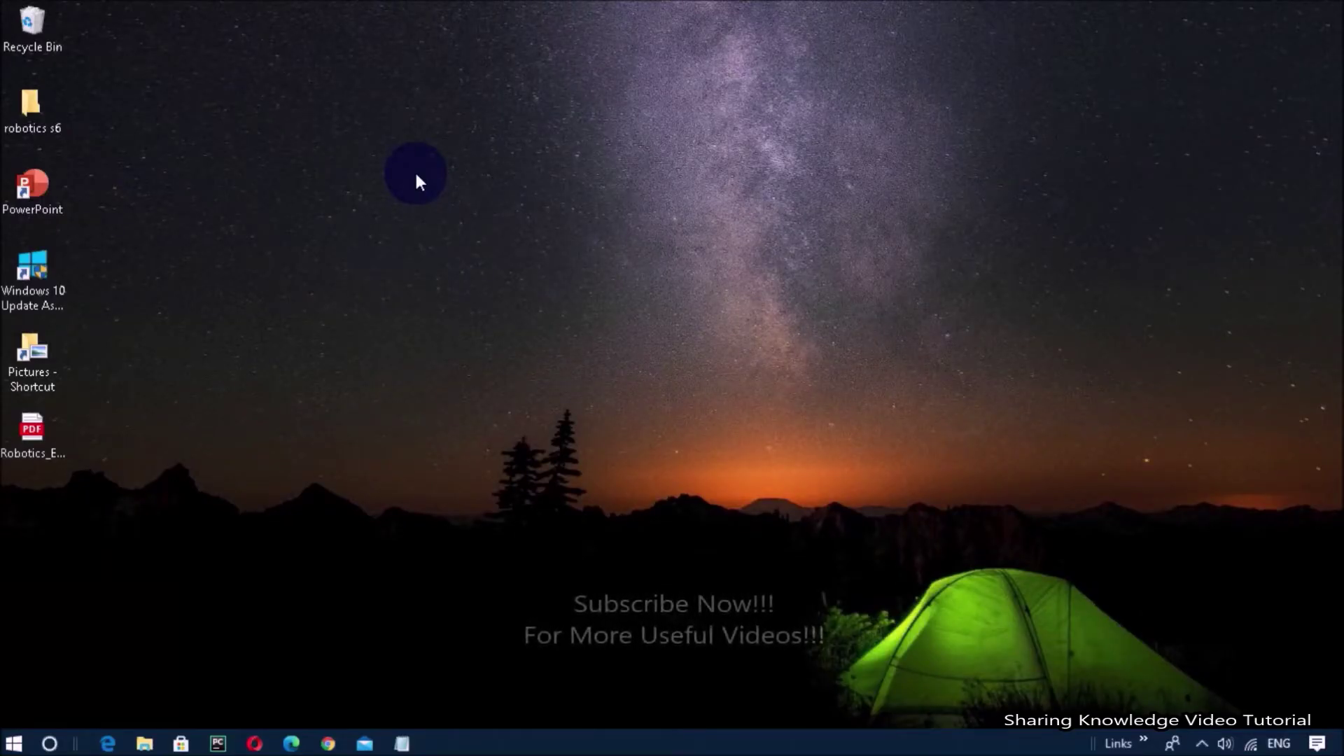
# Open Windows Defender Security Center via Settings > Update & Security > Windows Security
pyautogui.press('super+i')
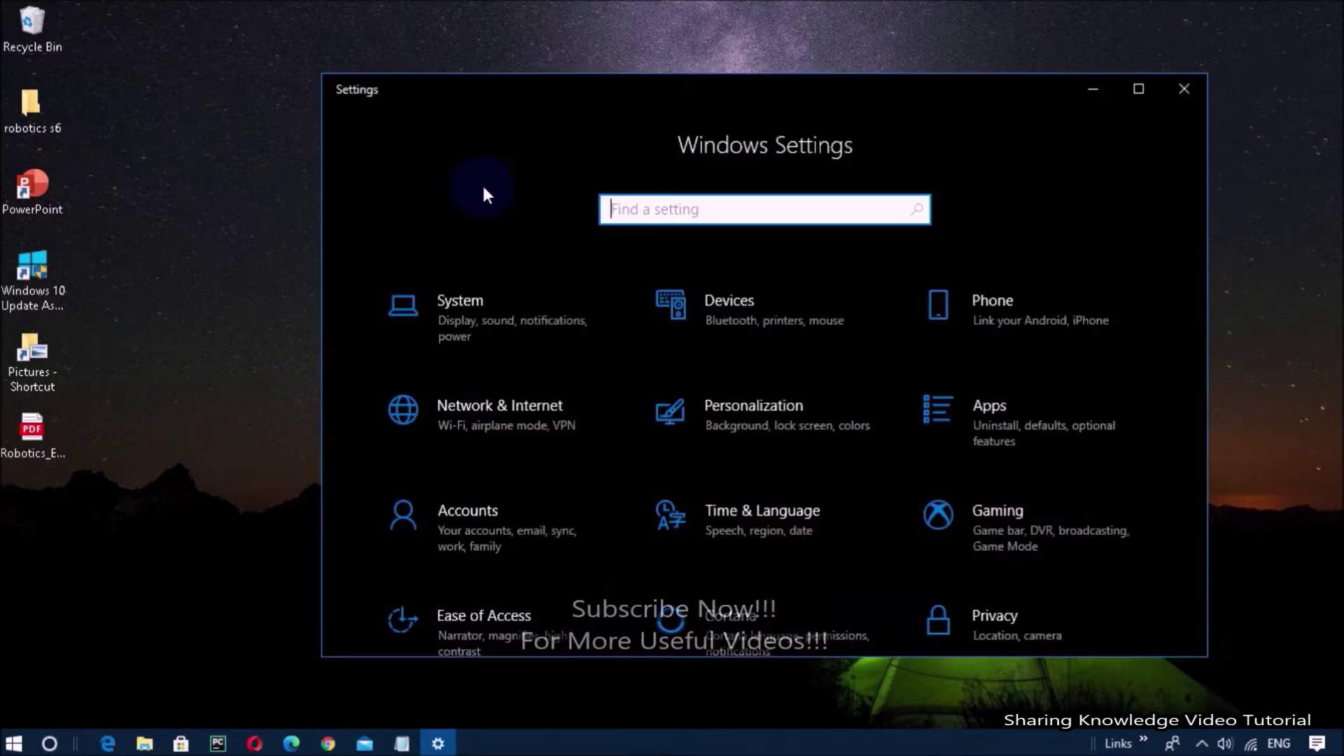
pyautogui.scroll(-3, 616, 336)
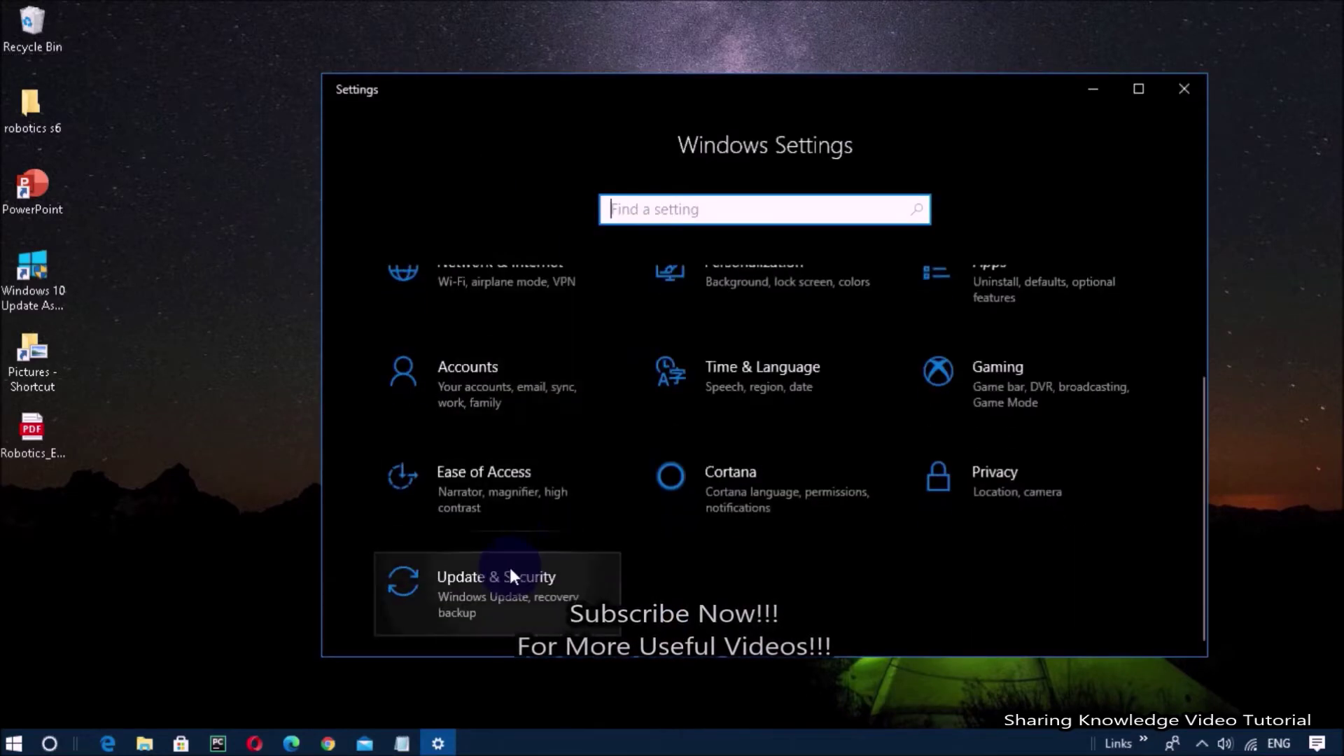
pyautogui.click(509, 571)
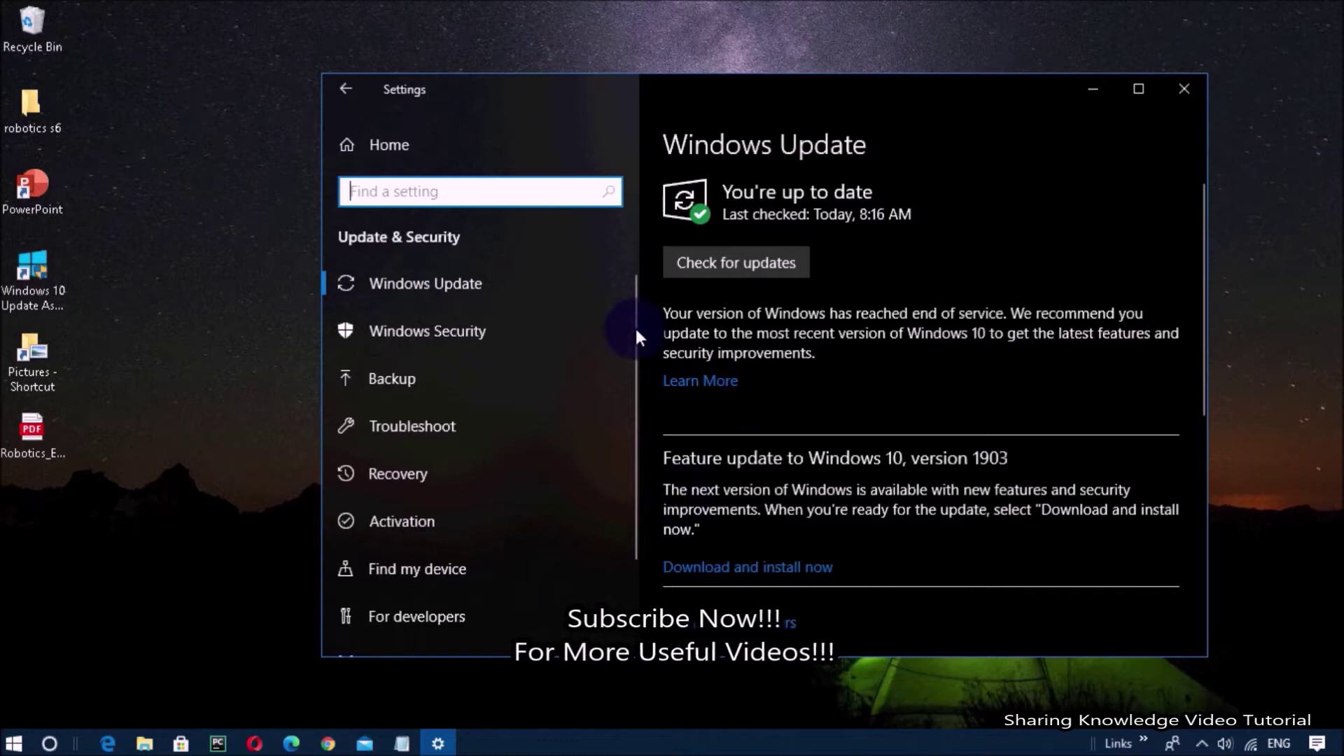
pyautogui.click(443, 321)
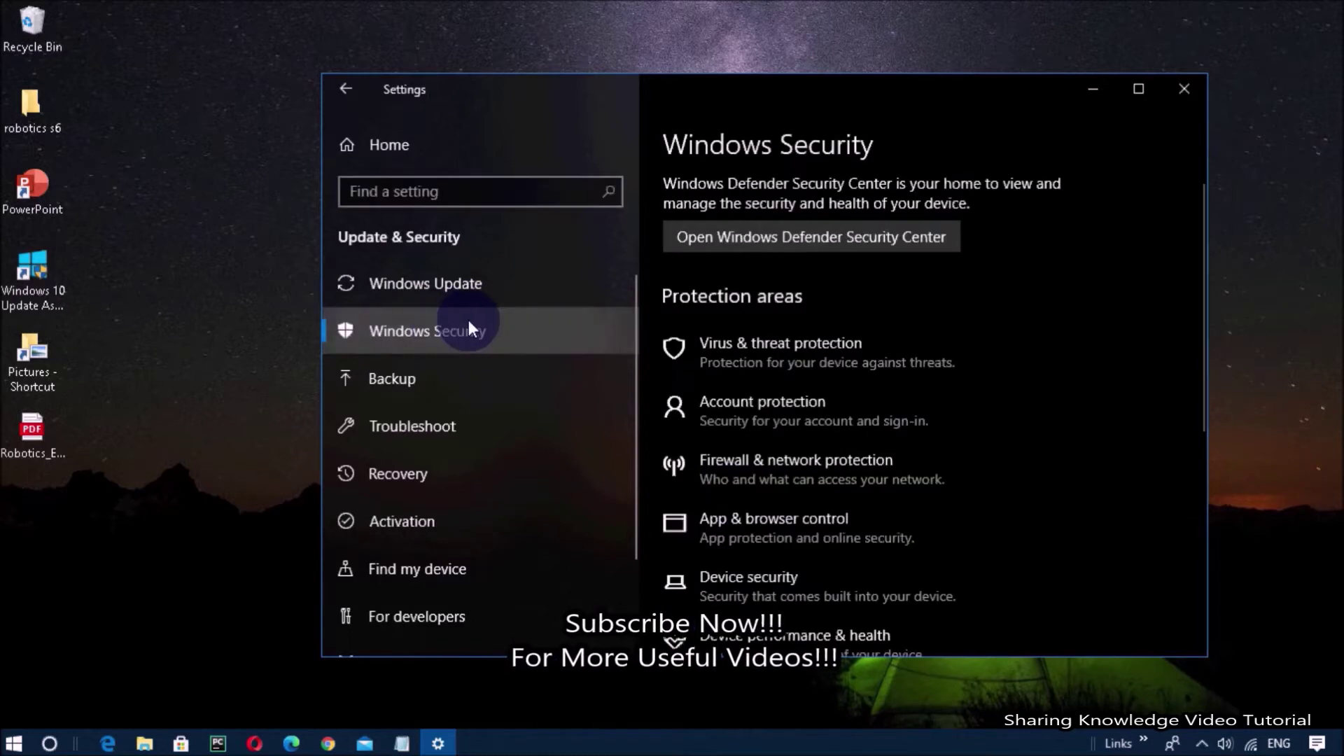
pyautogui.click(813, 238)
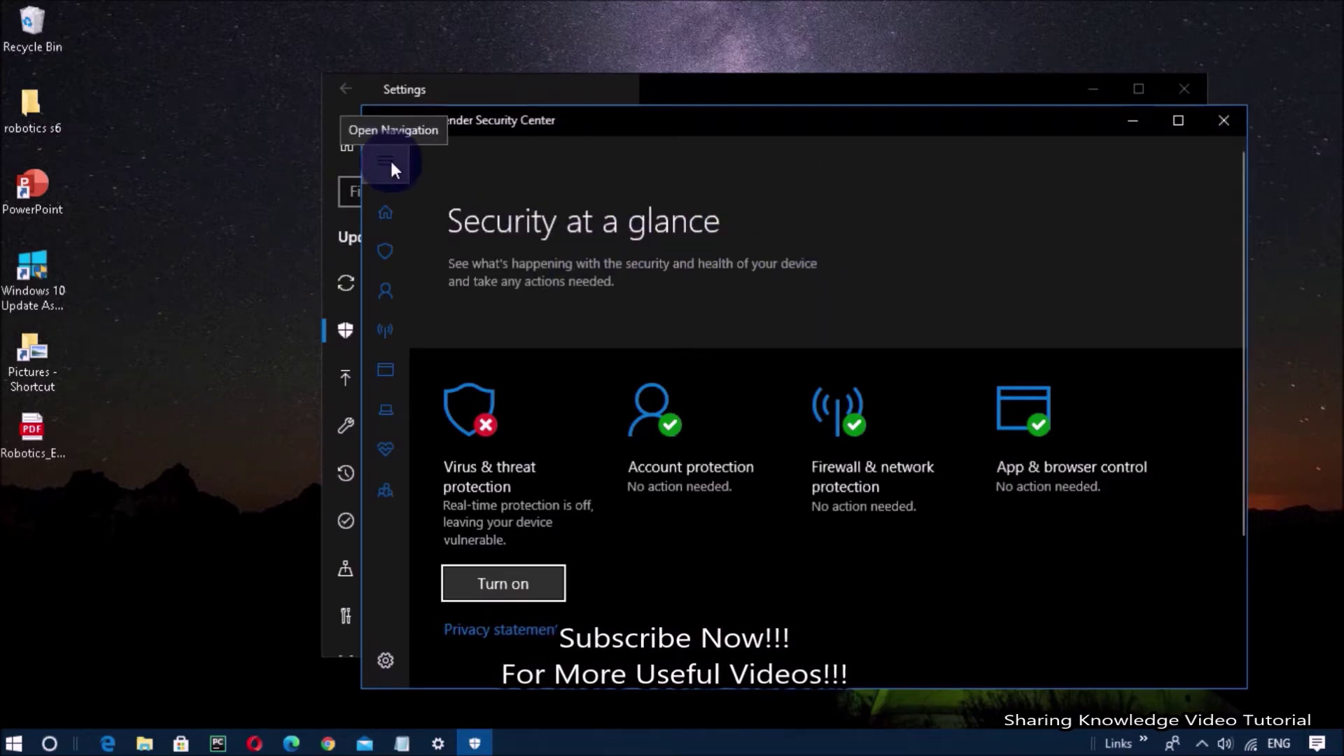
# Turn virus and threat protection back on and go to the Virus & threat protection page
pyautogui.click(546, 596)
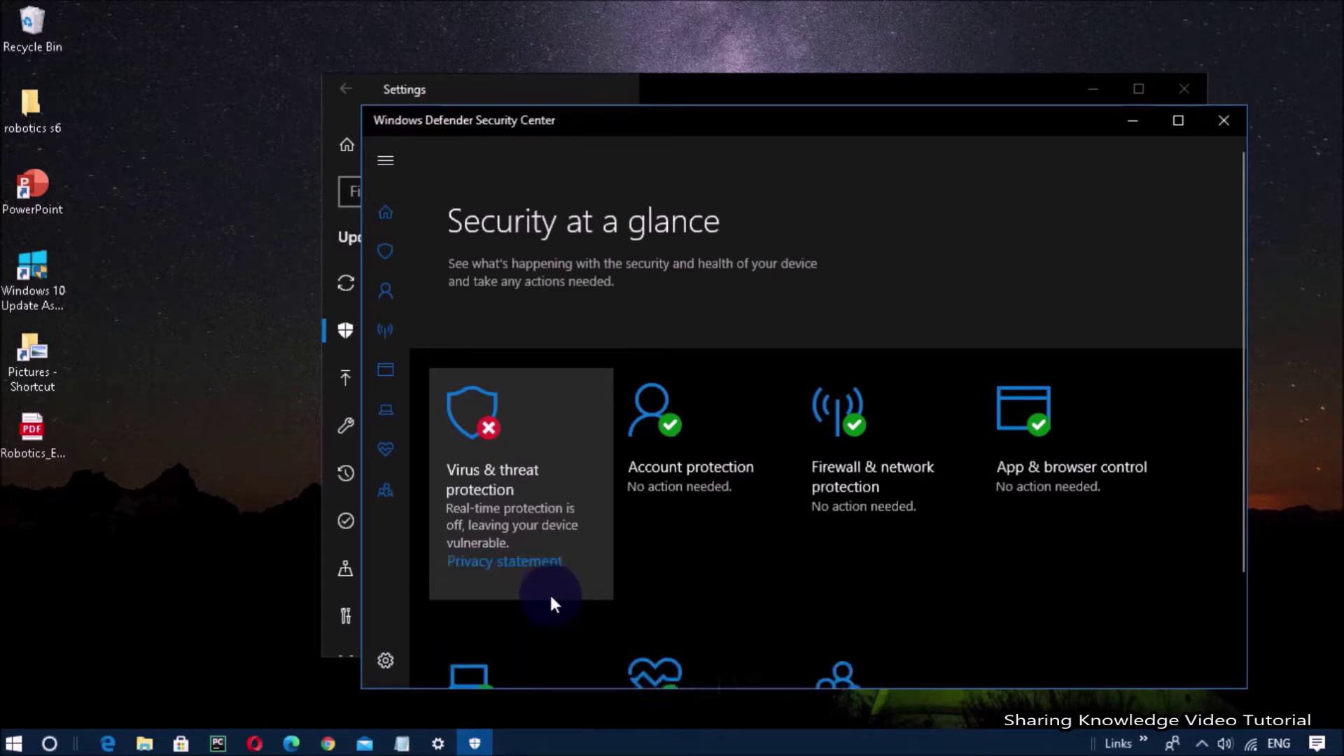
pyautogui.click(389, 161)
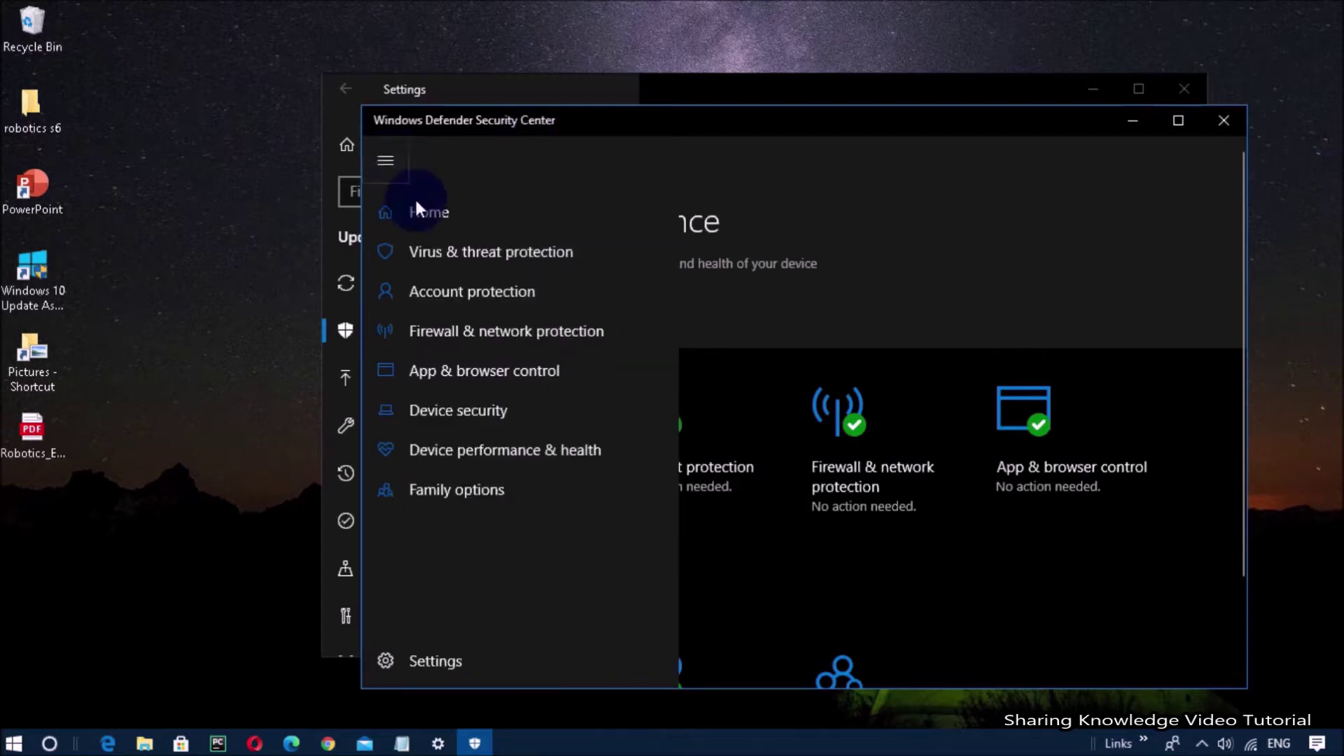
pyautogui.click(501, 250)
# Toggle Real-time protection off and back on so it ends On, then close Security Center
pyautogui.scroll(-2, 502, 248)
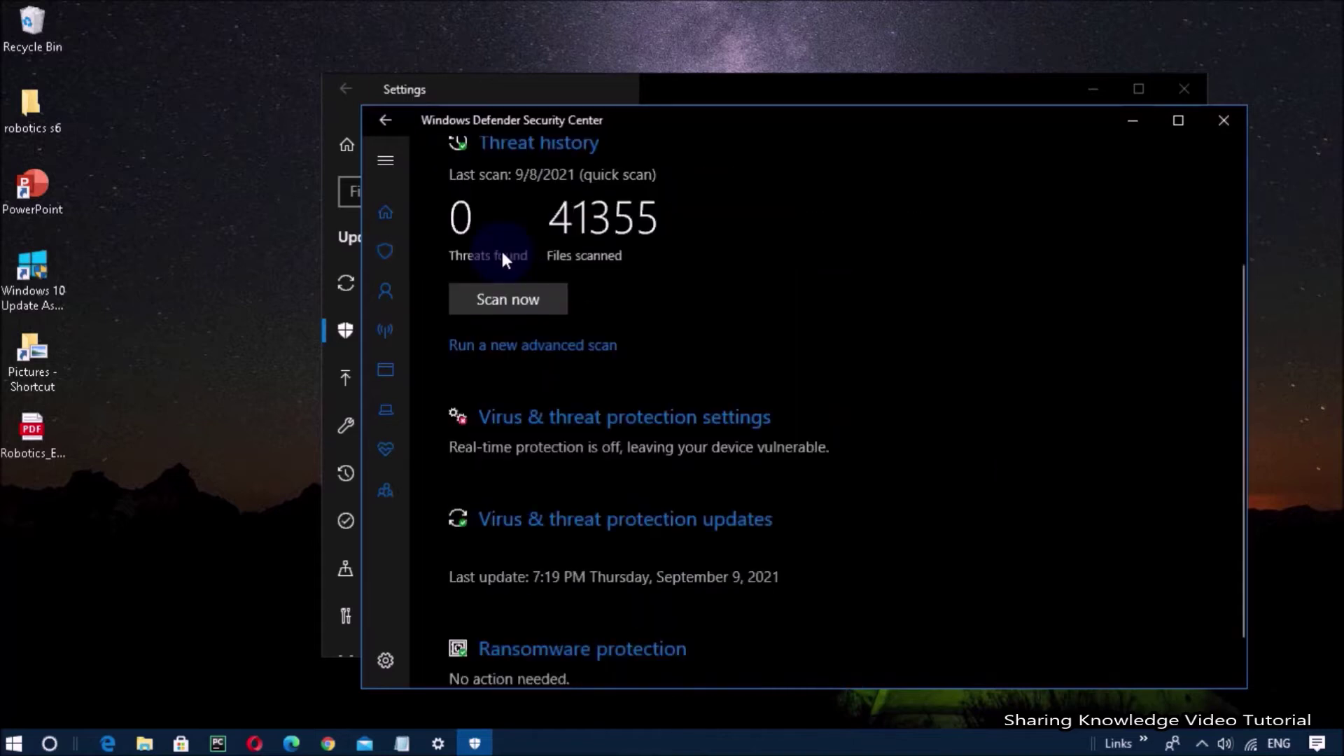
pyautogui.click(631, 424)
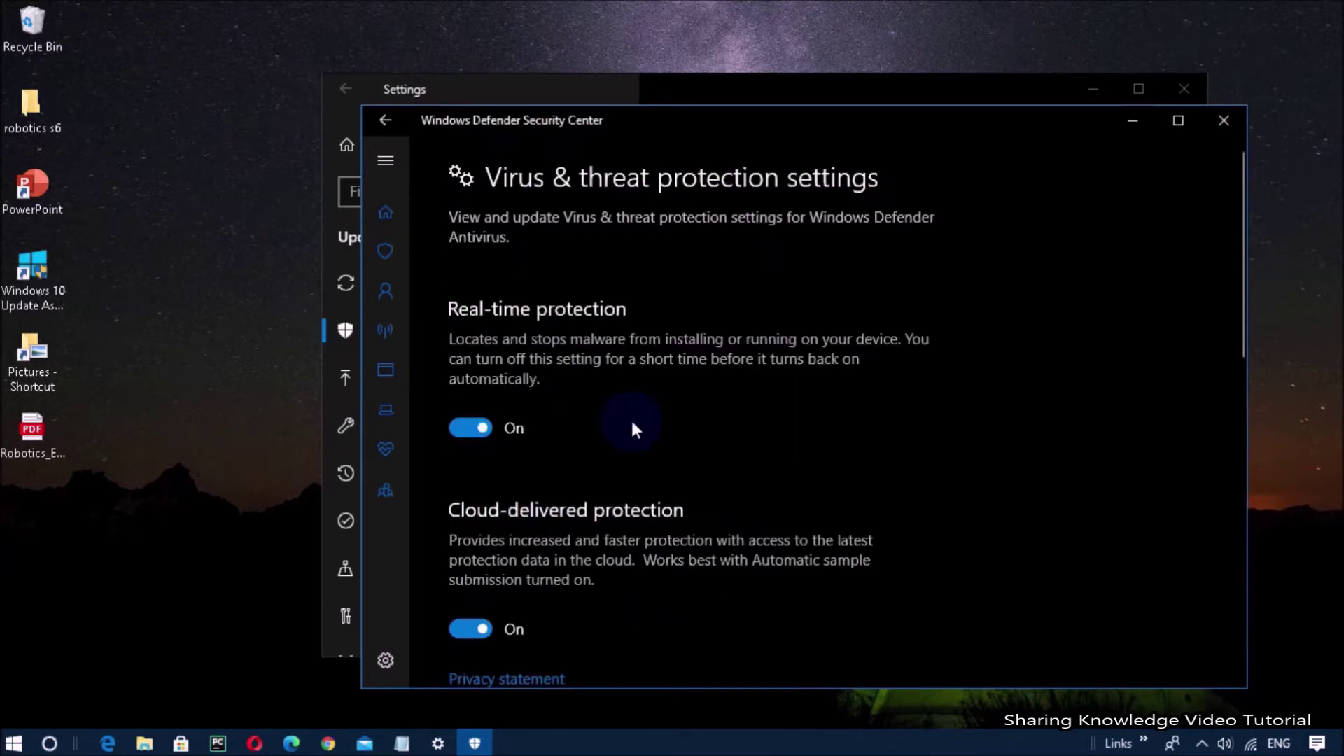
pyautogui.click(472, 429)
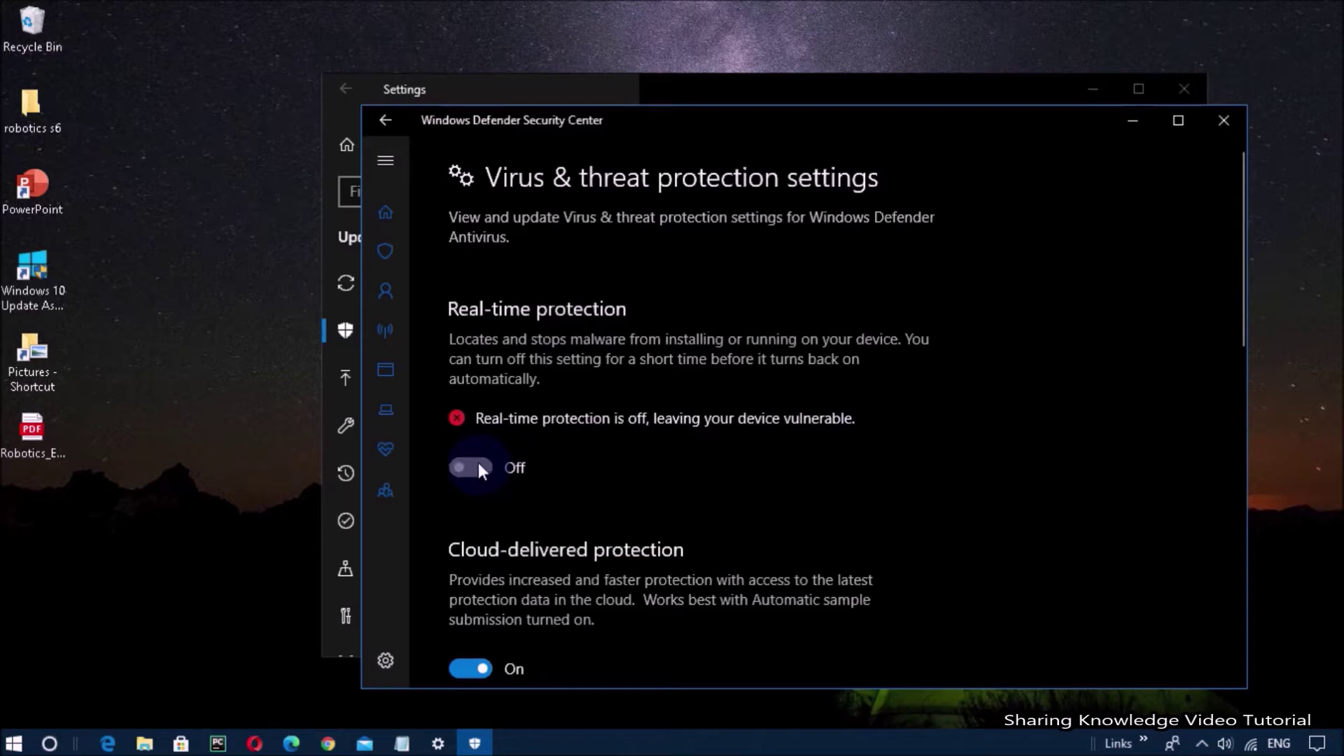
pyautogui.click(479, 467)
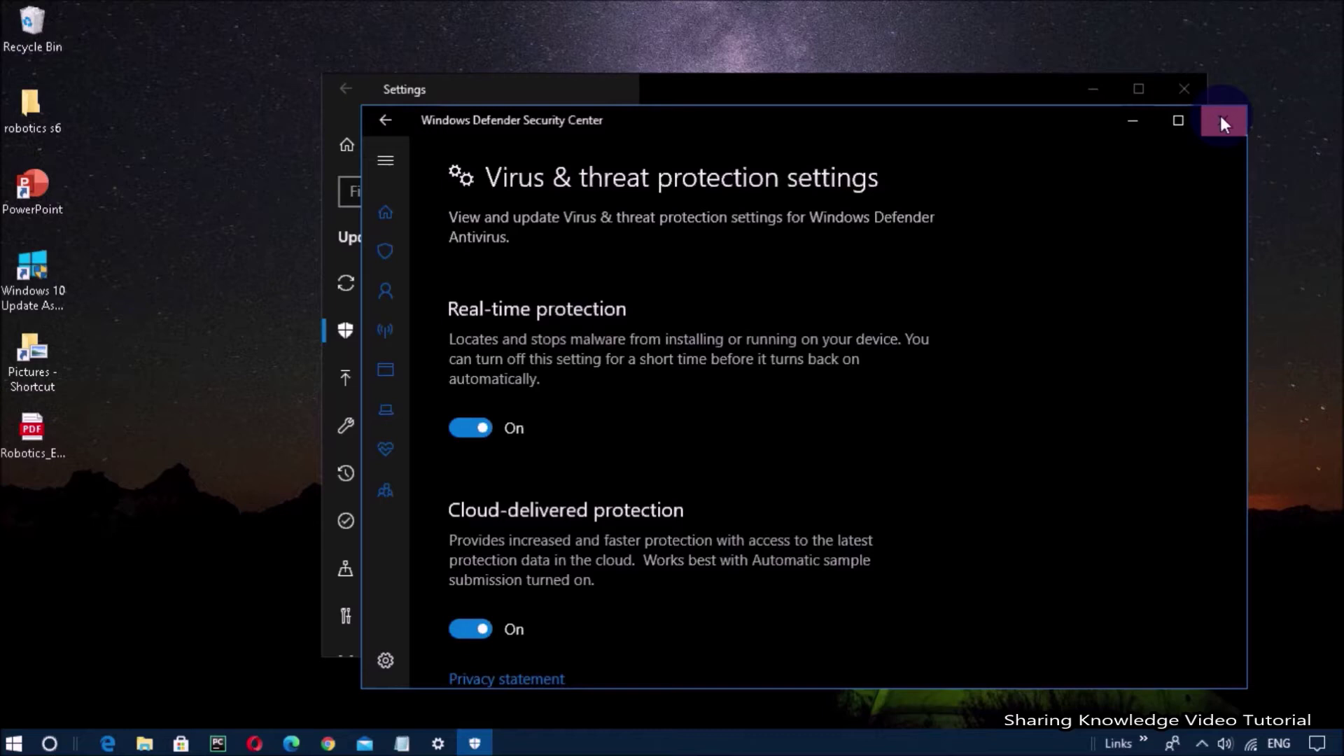
pyautogui.click(383, 121)
pyautogui.click(385, 120)
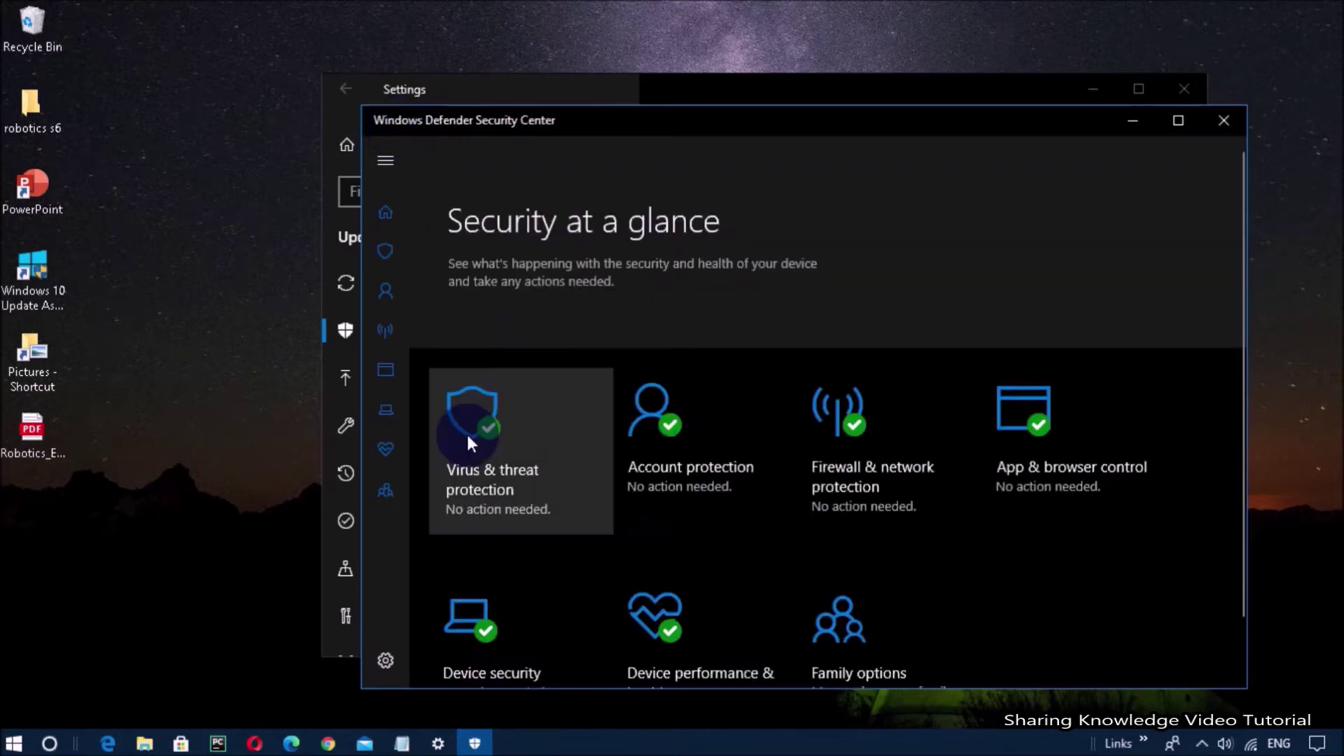
pyautogui.click(1226, 121)
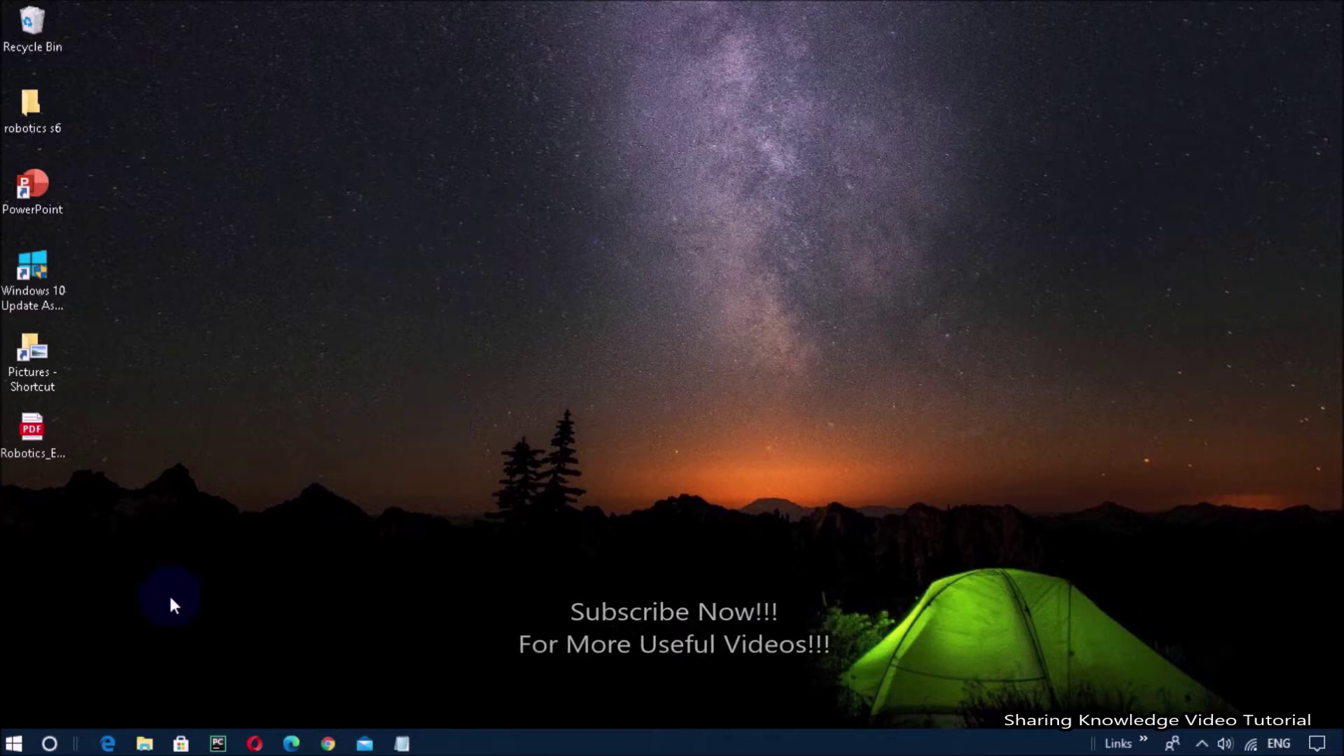
pyautogui.rightClick(19, 741)
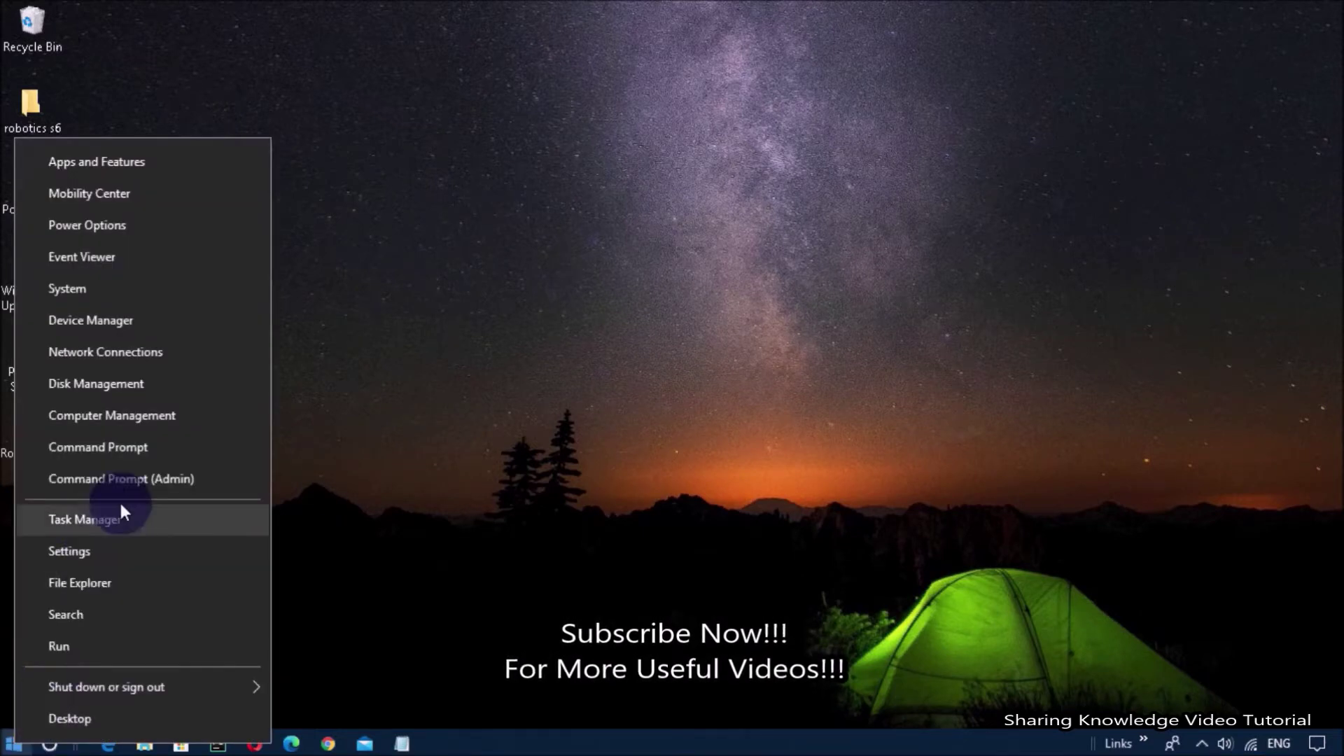
# Run setx /M MP_FORCE_USE_SANDBOX 1 in an admin Command Prompt, then exit it
pyautogui.click(123, 482)
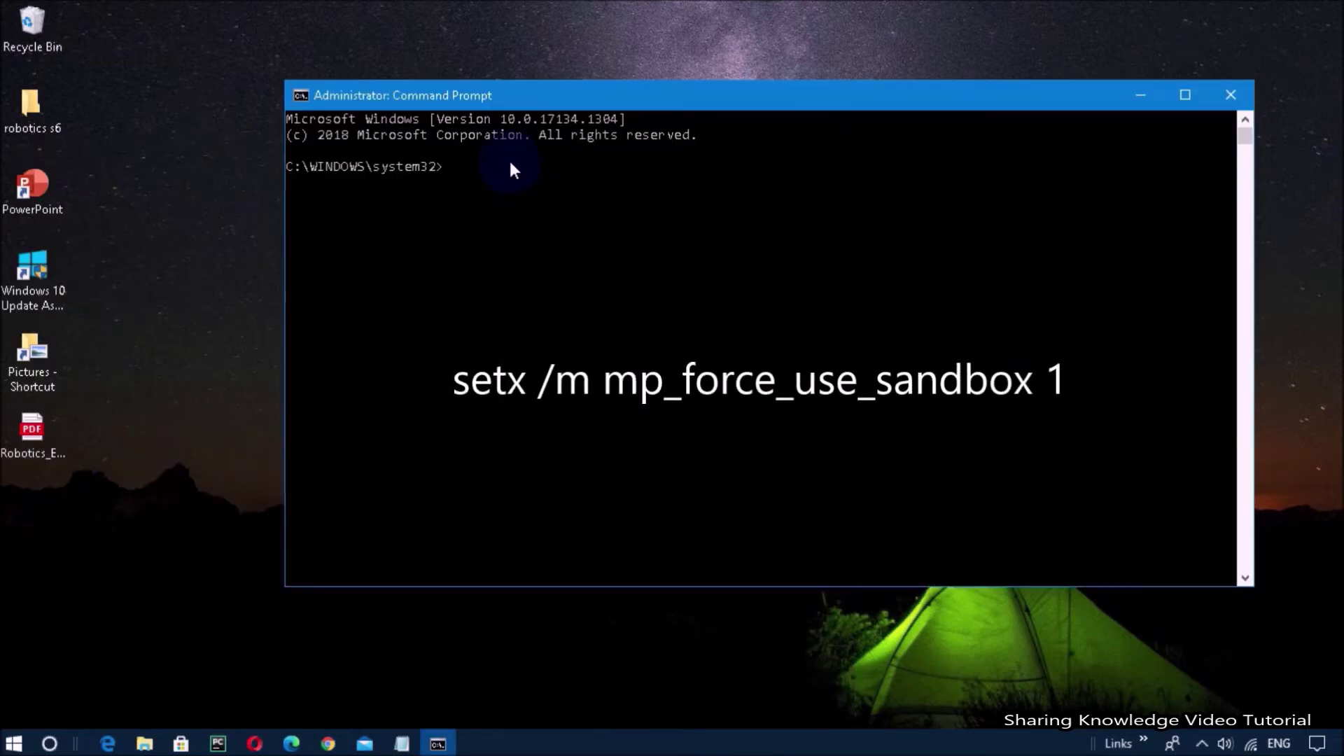
pyautogui.write('setx /M MP_FORCE_USE_SANDBOX 1')
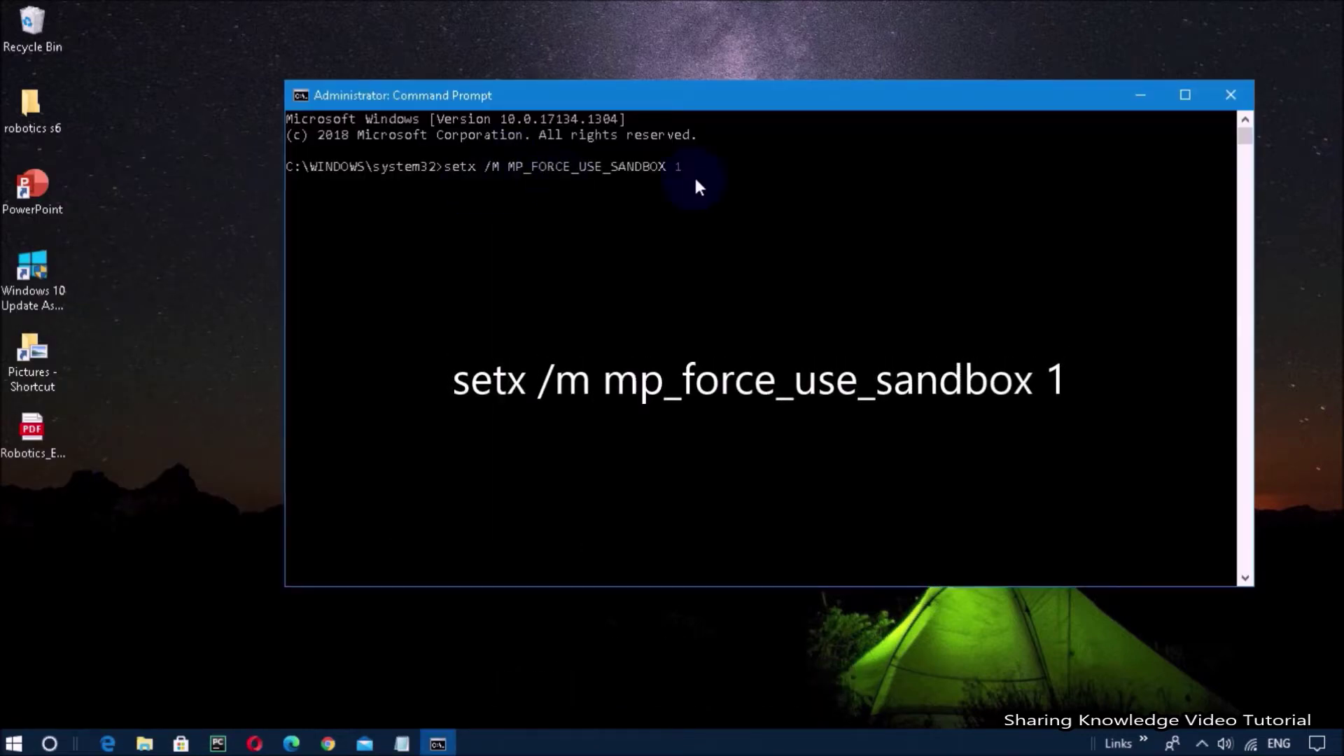
pyautogui.press('Return')
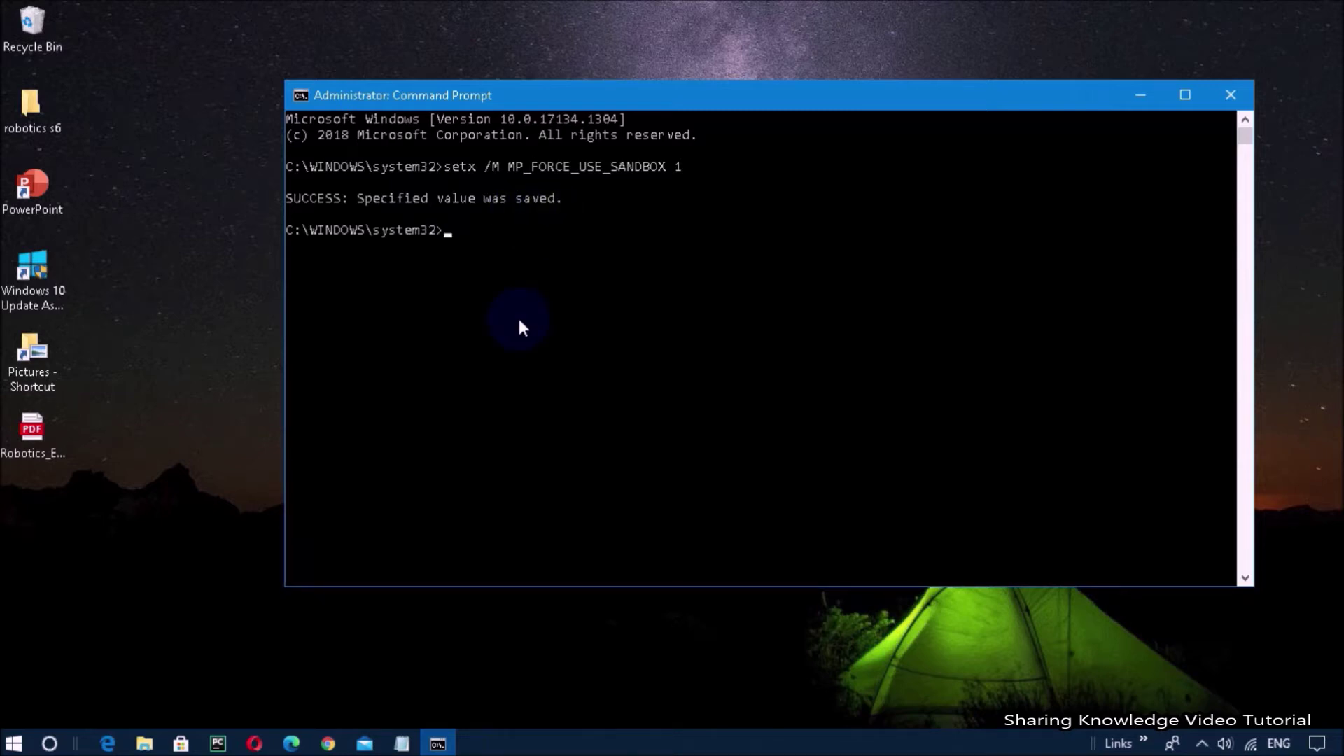
pyautogui.write('e')
pyautogui.press('BackSpace')
pyautogui.write('exit')
pyautogui.press('Return')
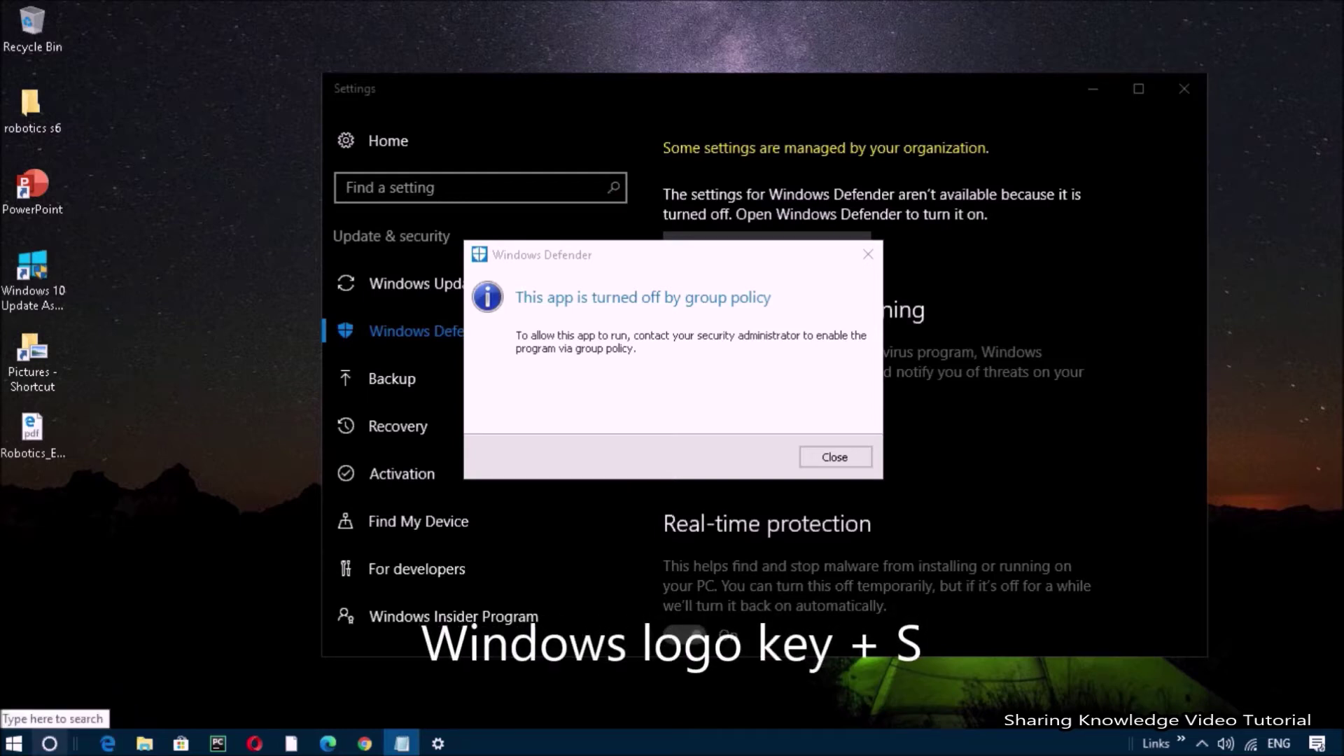
# Search Windows for 'group policy'
pyautogui.press('super+s')
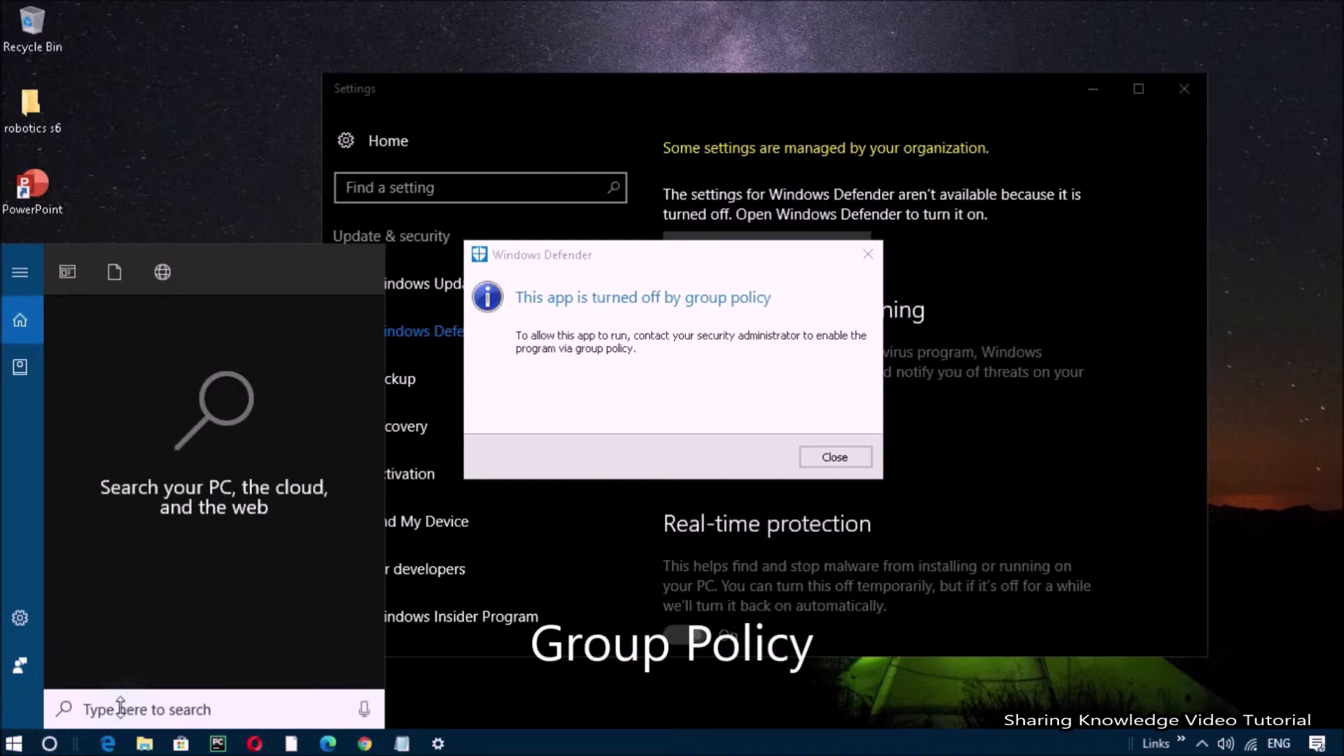
pyautogui.write('group policy')
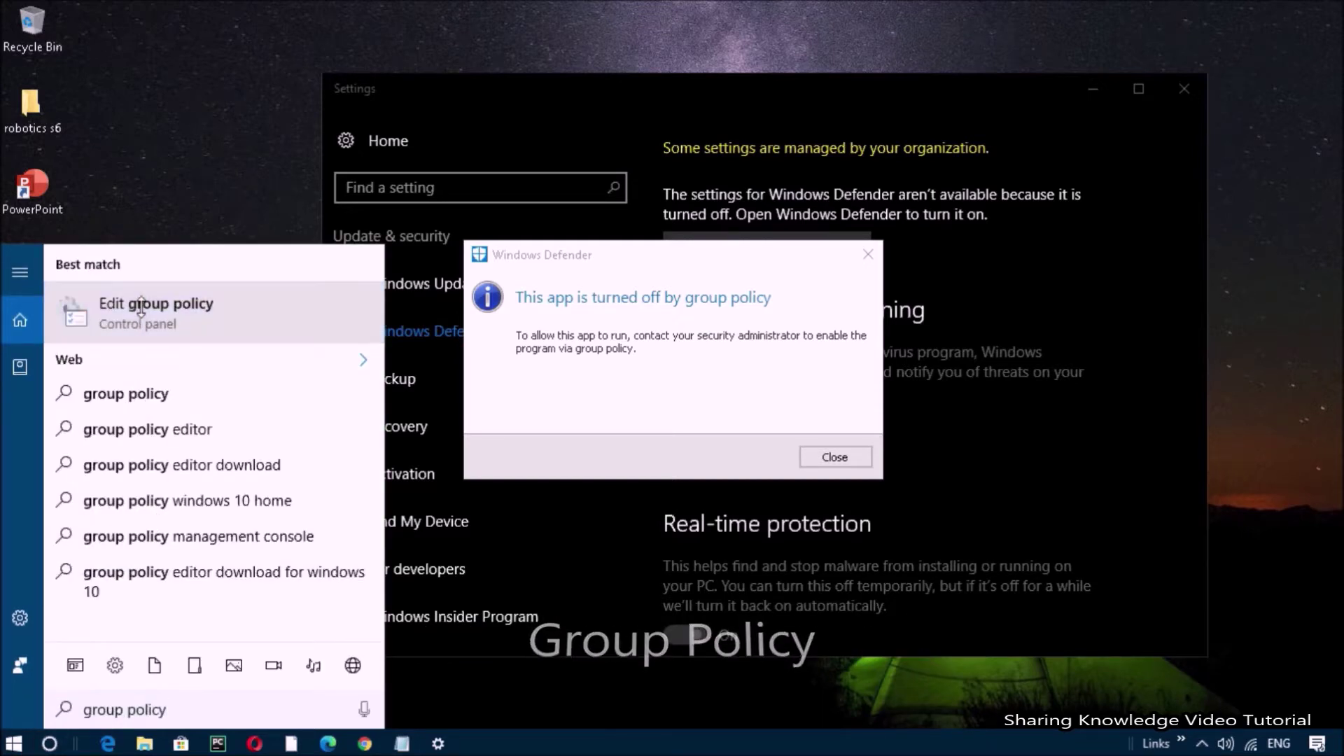
# Open Edit group policy from the search results and maximize the editor
pyautogui.click(141, 306)
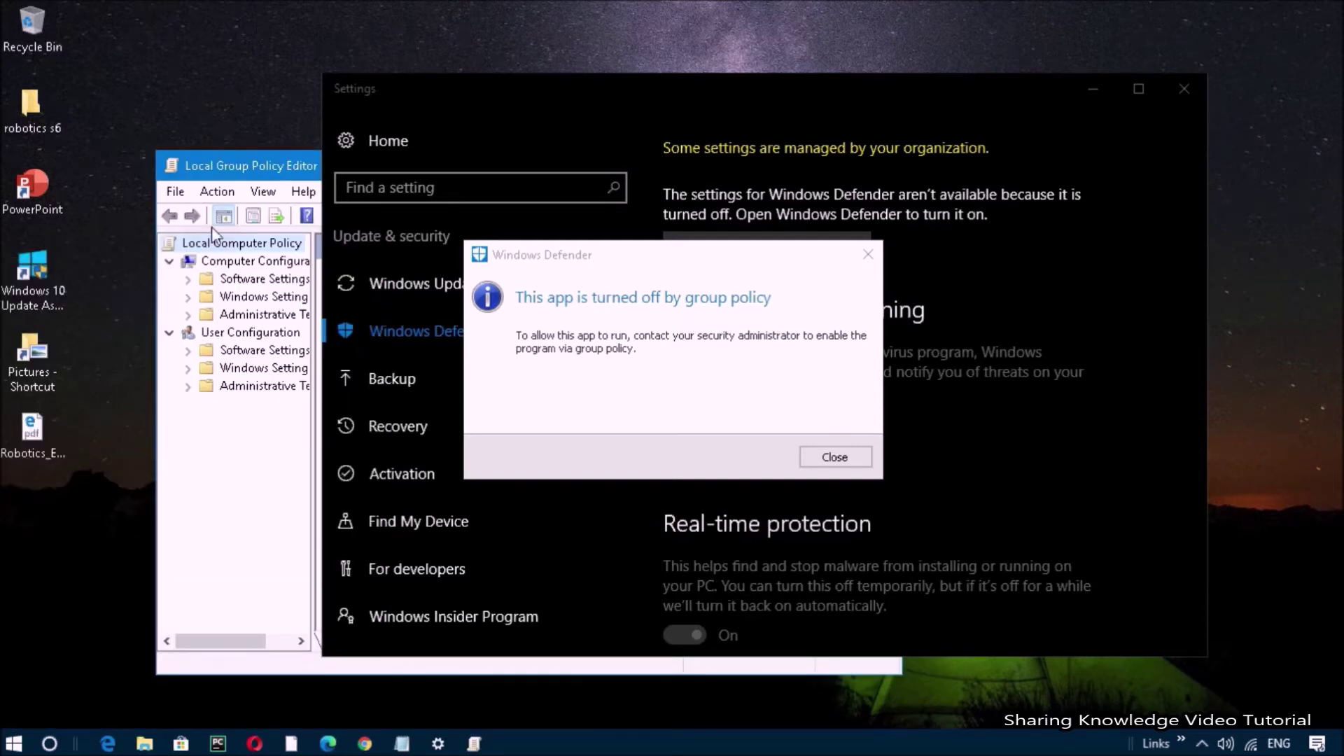
pyautogui.click(171, 167)
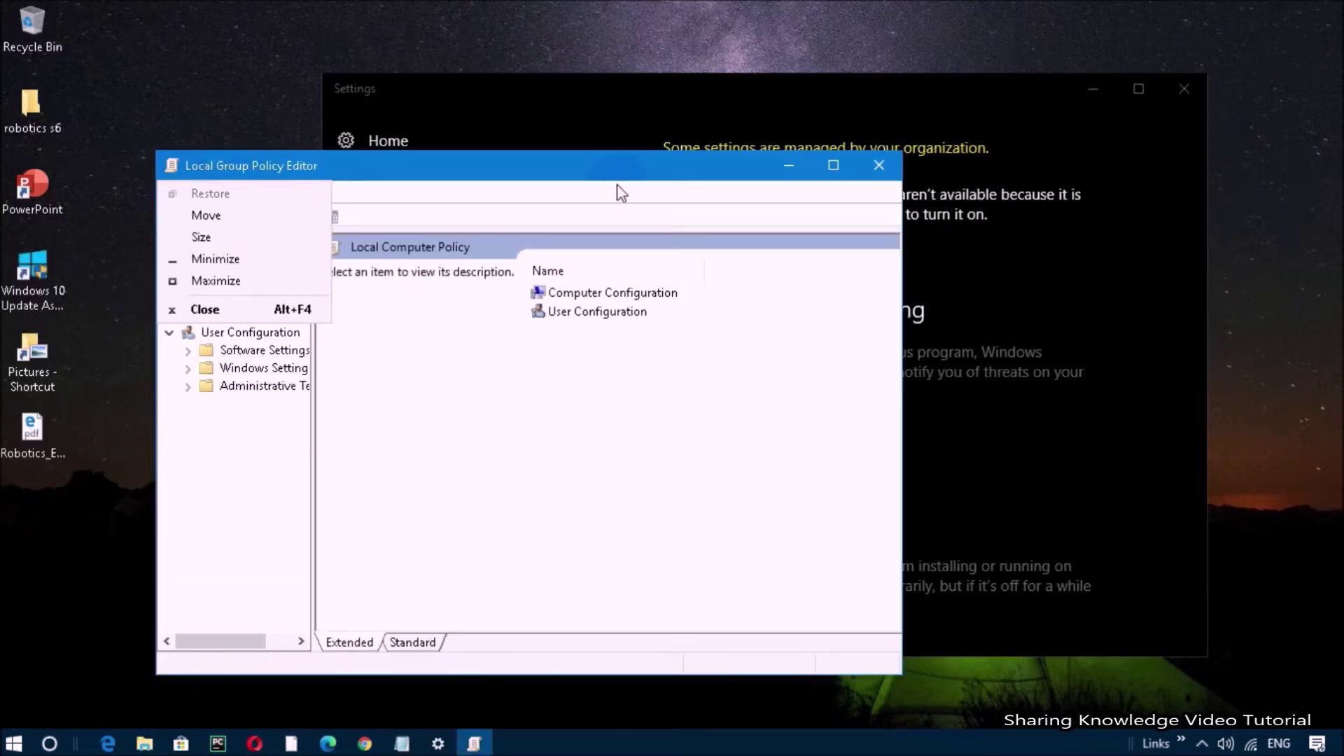
pyautogui.click(835, 163)
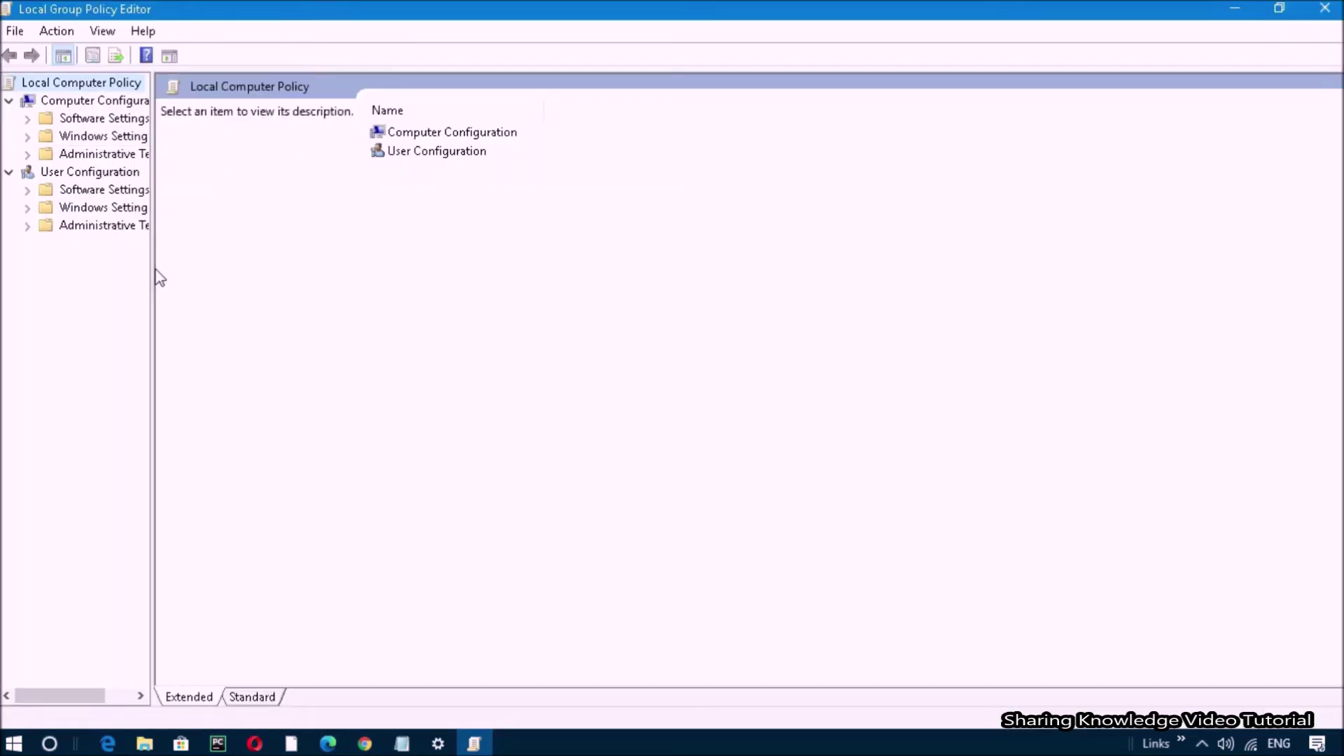
pyautogui.moveTo(243, 274); pyautogui.dragTo(247, 275)
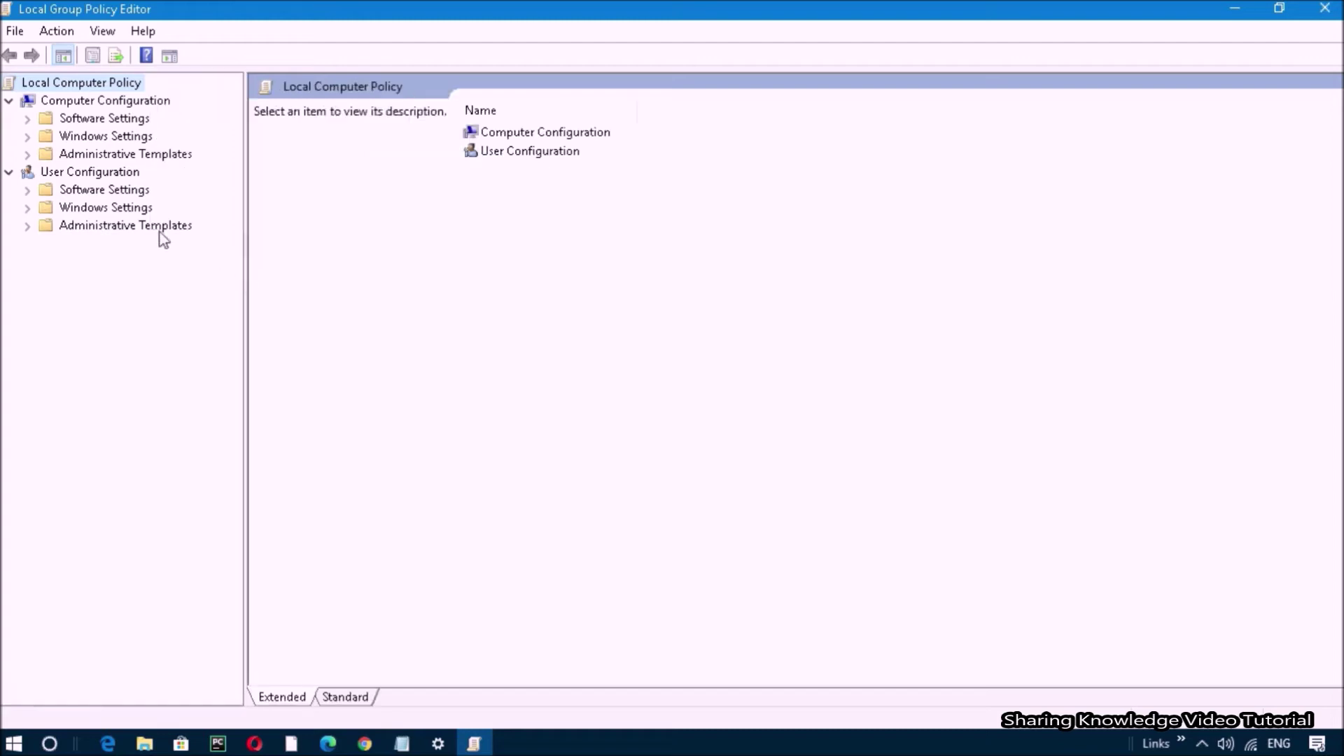
# Navigate Computer Configuration > Administrative Templates > Windows Components to the Windows Defender folder
pyautogui.click(28, 155)
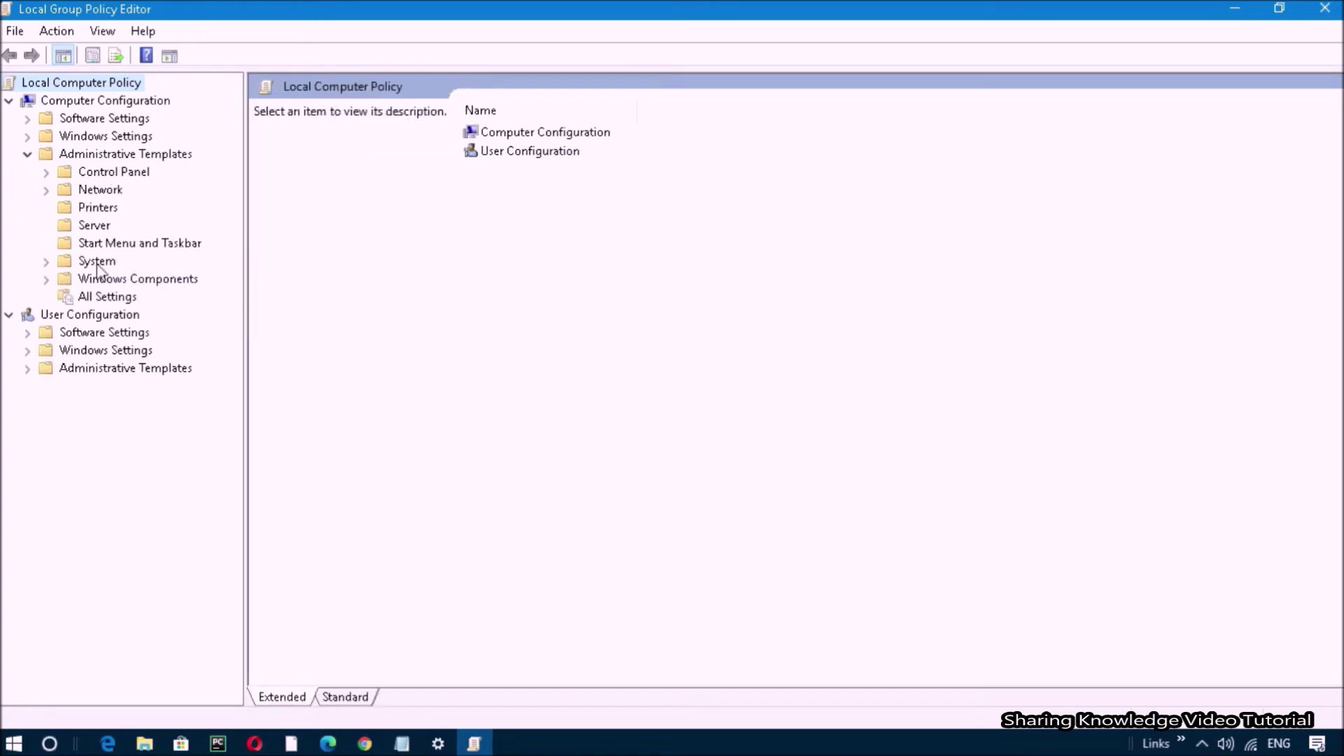
pyautogui.click(46, 283)
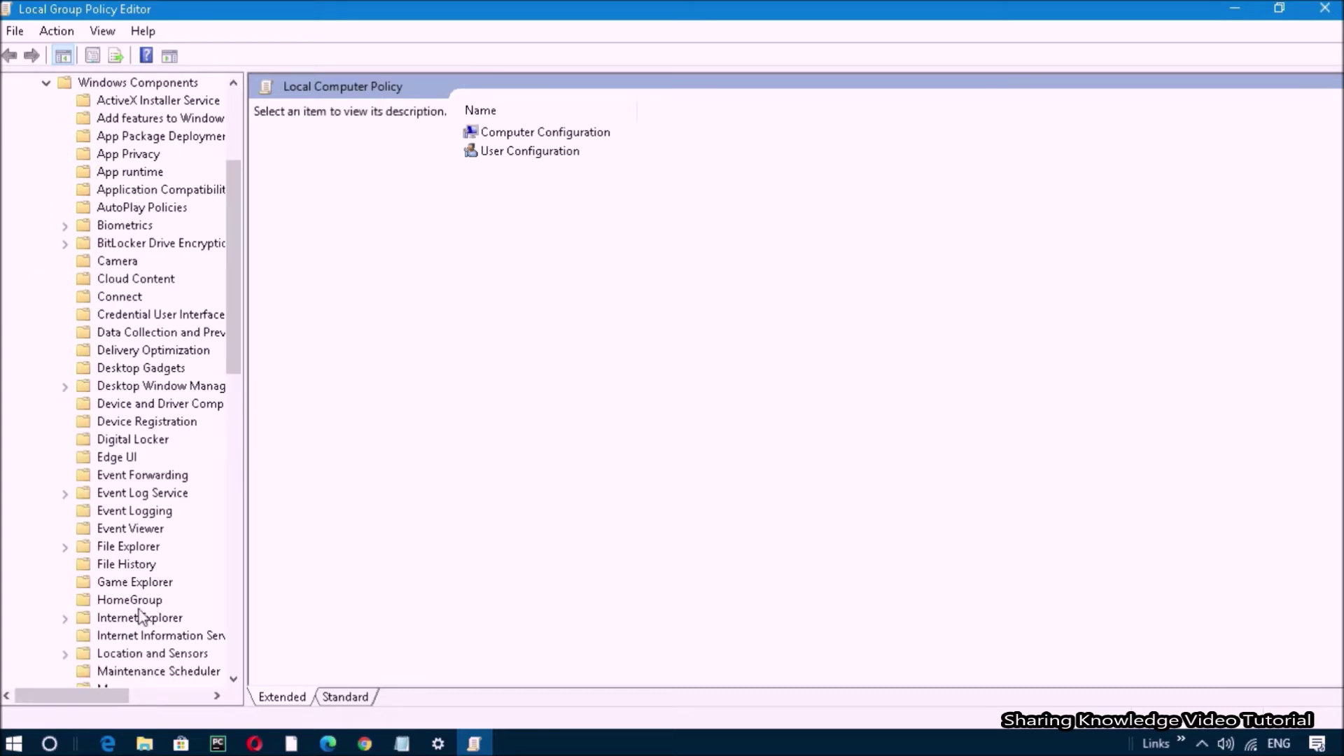
pyautogui.scroll(-4, 145, 391)
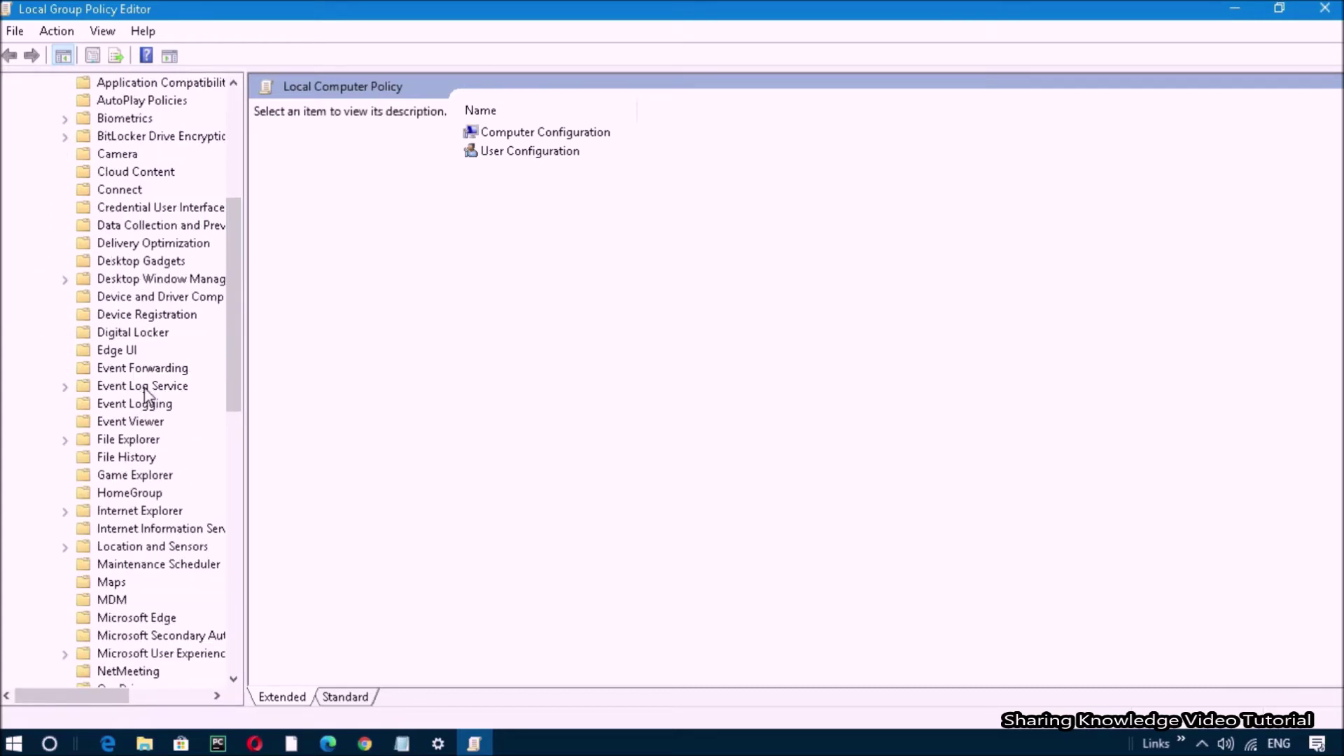
pyautogui.moveTo(70, 703); pyautogui.dragTo(101, 704)
pyautogui.scroll(-1, 97, 440)
pyautogui.scroll(-5, 98, 441)
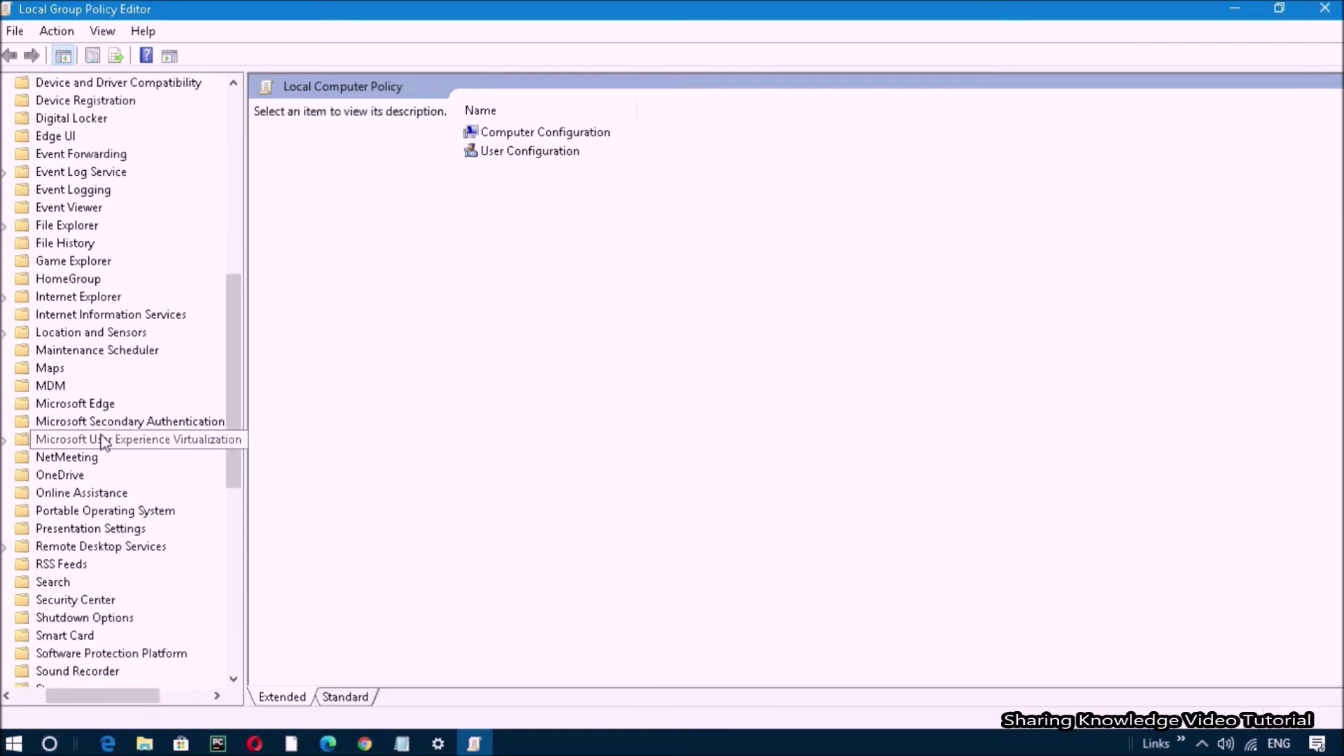
pyautogui.scroll(-1, 104, 446)
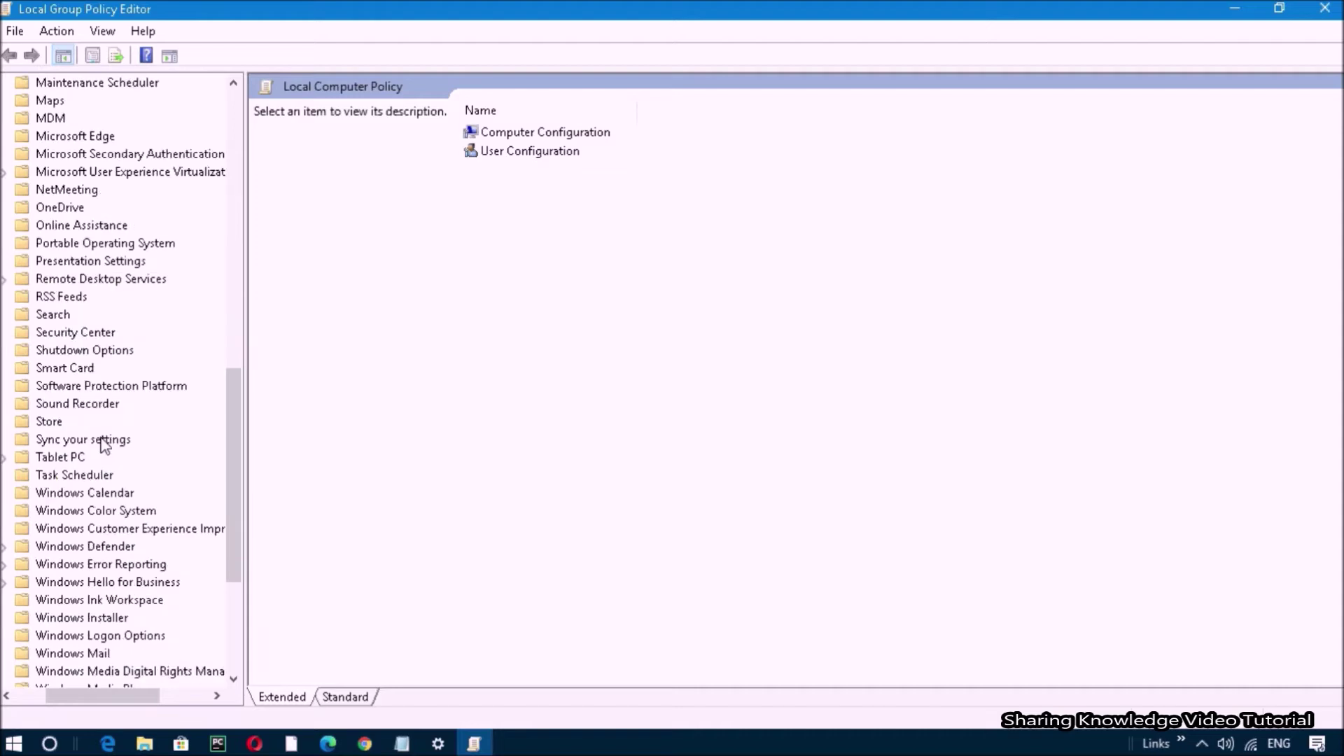
pyautogui.click(105, 547)
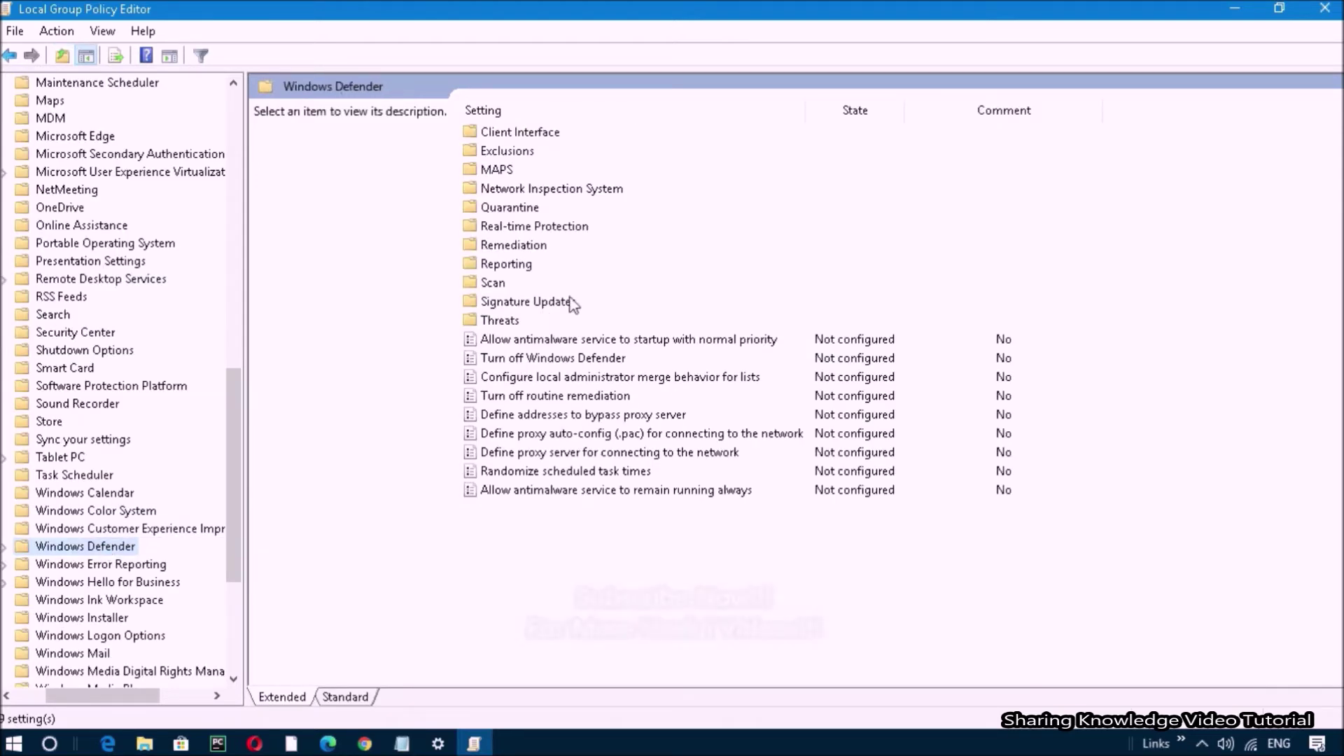
# Set 'Turn off Windows Defender' to Disabled, apply it, and close the Group Policy Editor
pyautogui.doubleClick(601, 359)
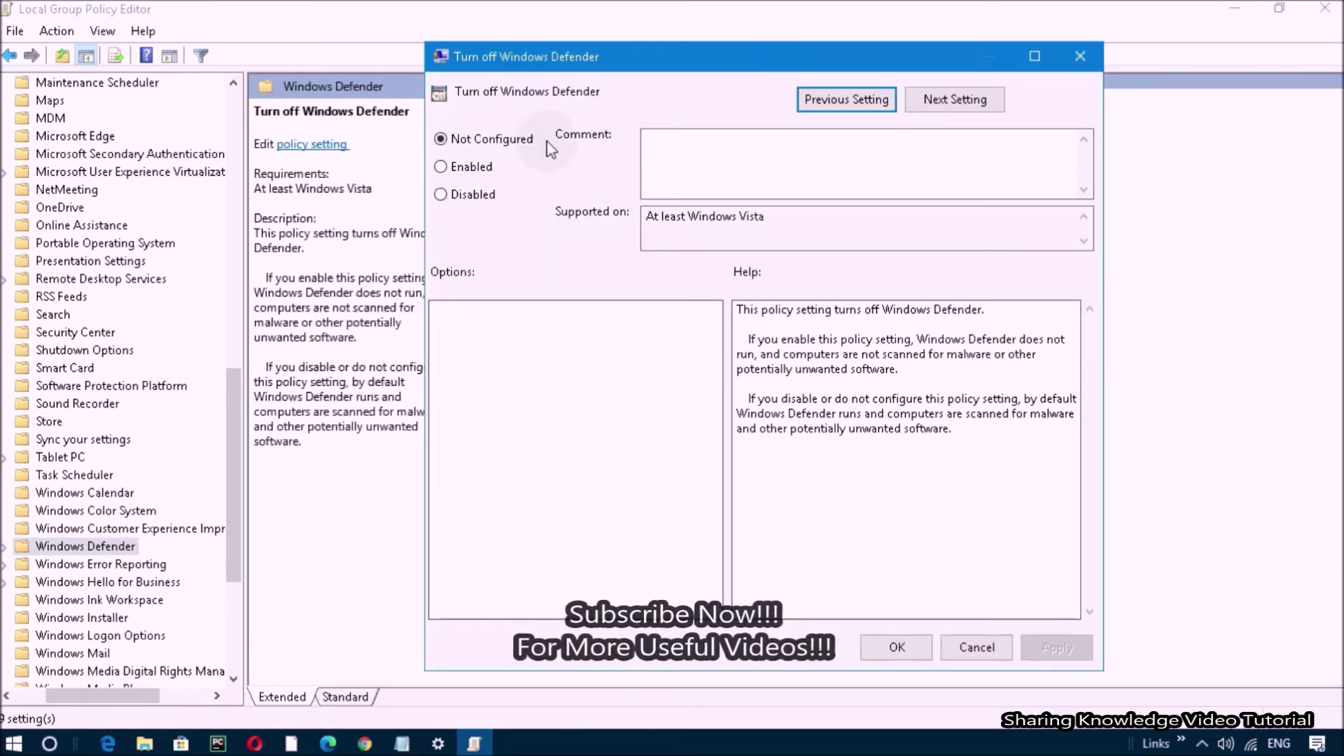
pyautogui.click(471, 201)
pyautogui.moveTo(627, 62); pyautogui.dragTo(677, 62)
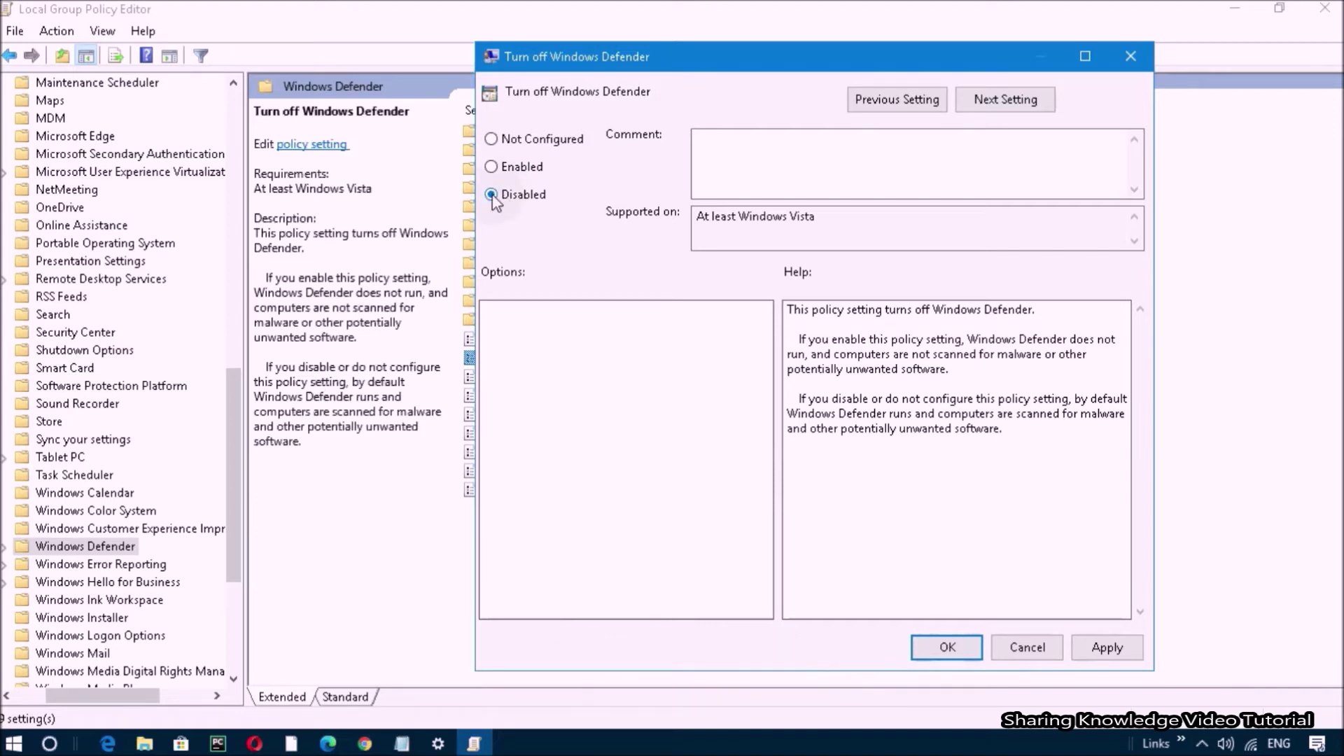
pyautogui.click(1107, 647)
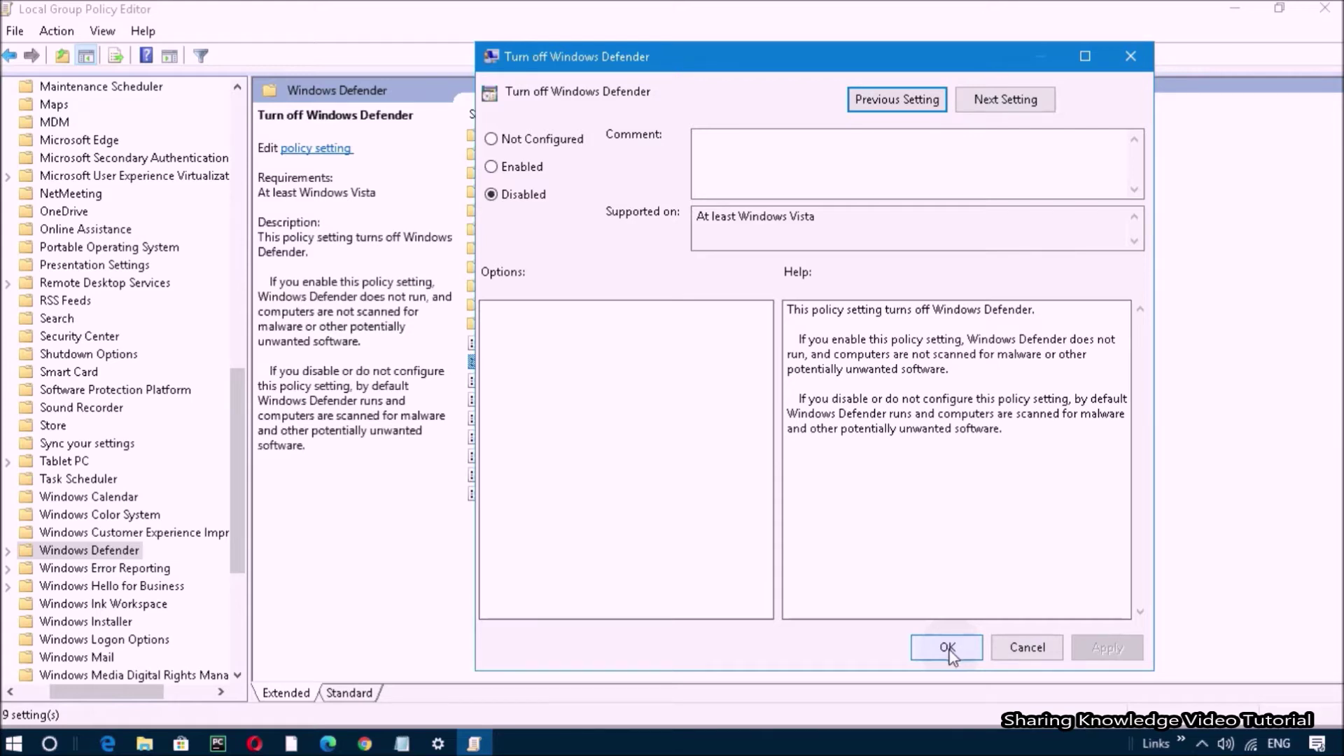
pyautogui.click(949, 647)
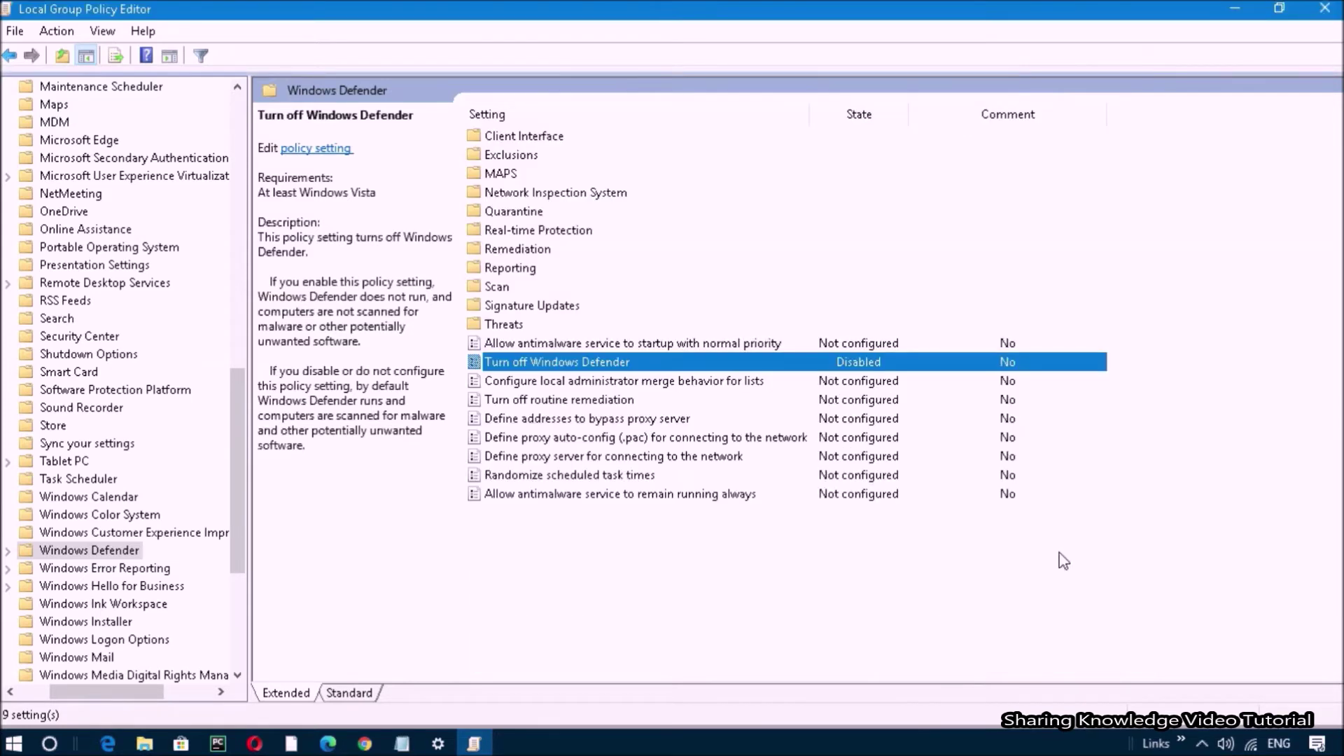
pyautogui.click(1279, 8)
pyautogui.click(879, 166)
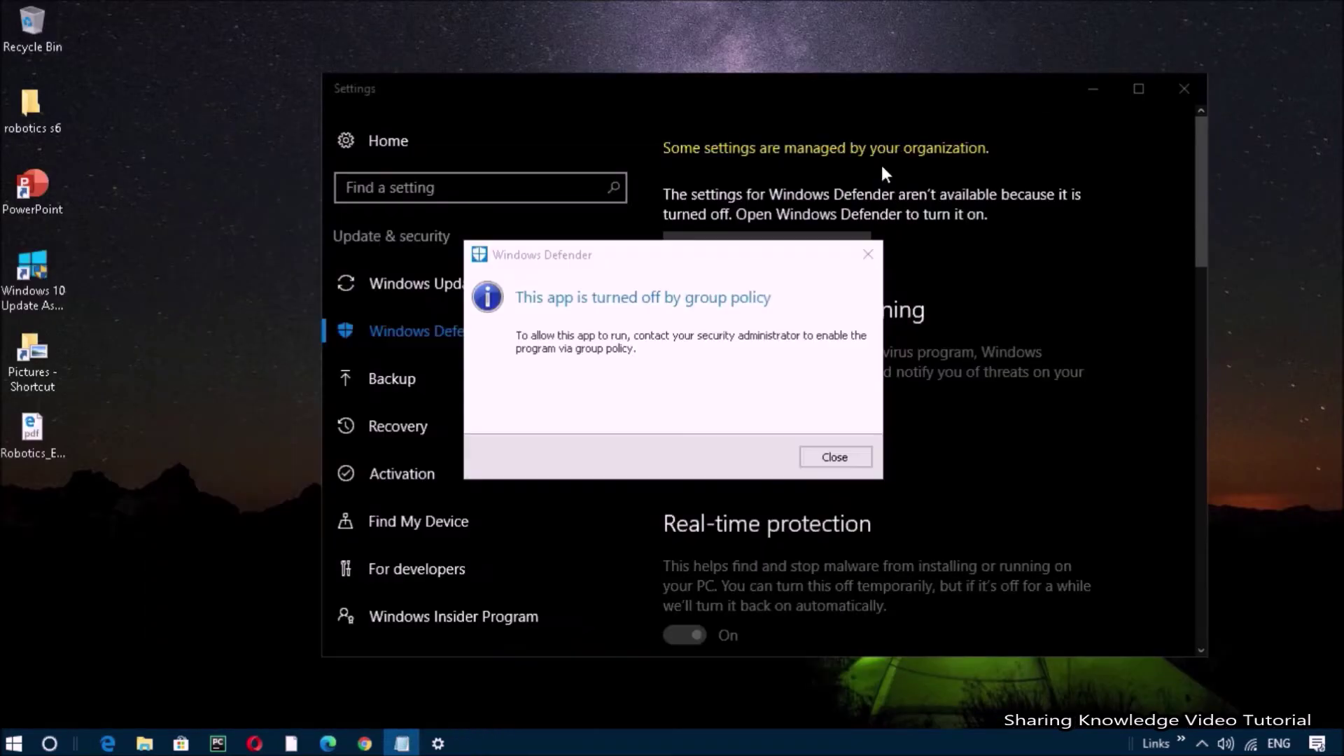
# Dismiss the group policy message, start the Windows Defender service, and turn real-time protection on
pyautogui.click(841, 459)
pyautogui.click(784, 245)
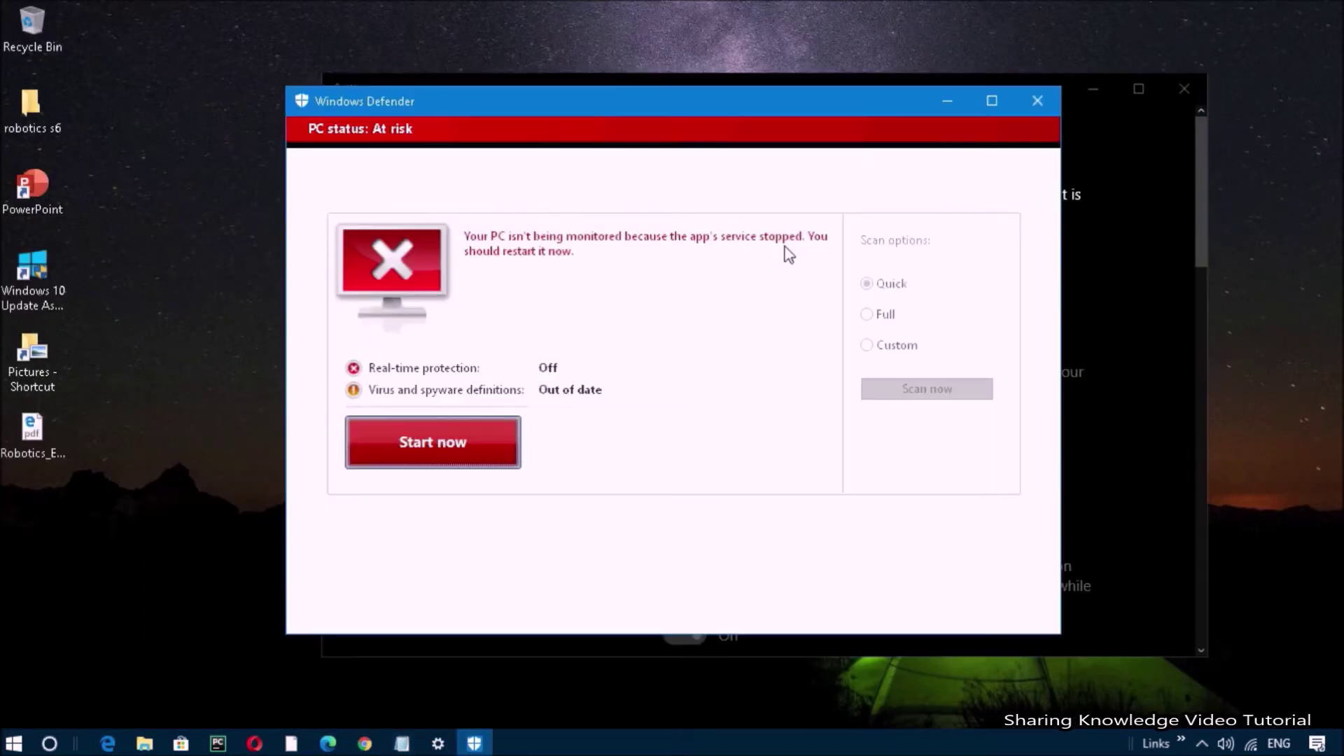
pyautogui.click(450, 443)
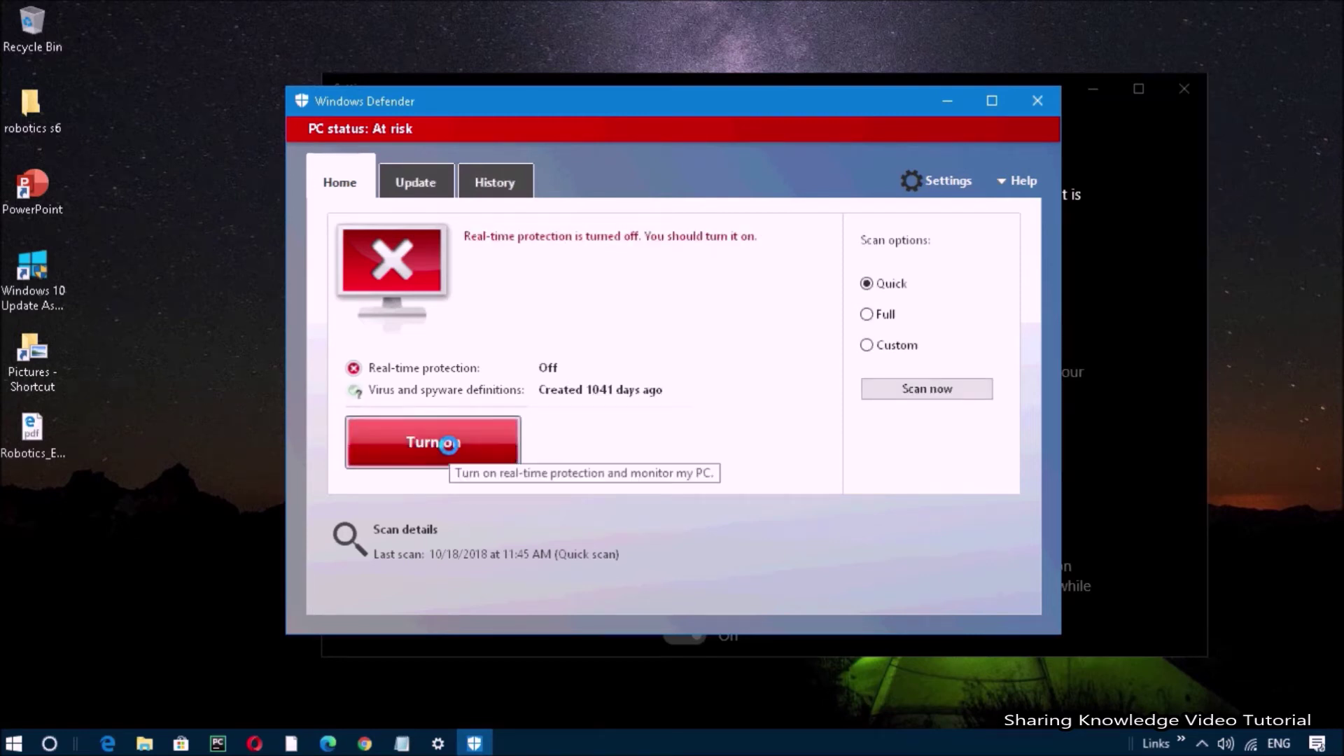
pyautogui.click(449, 452)
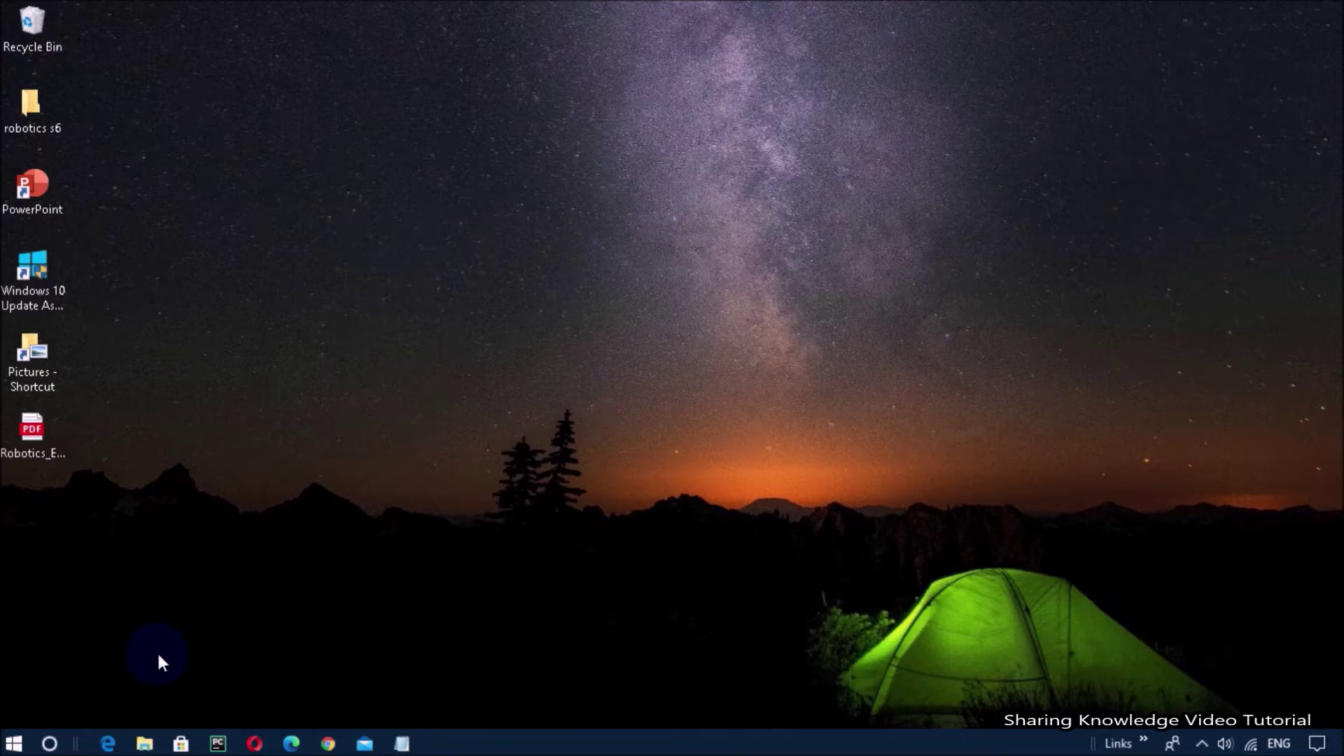
# Launch Registry Editor by running regedit from the Run dialog
pyautogui.press('Down')
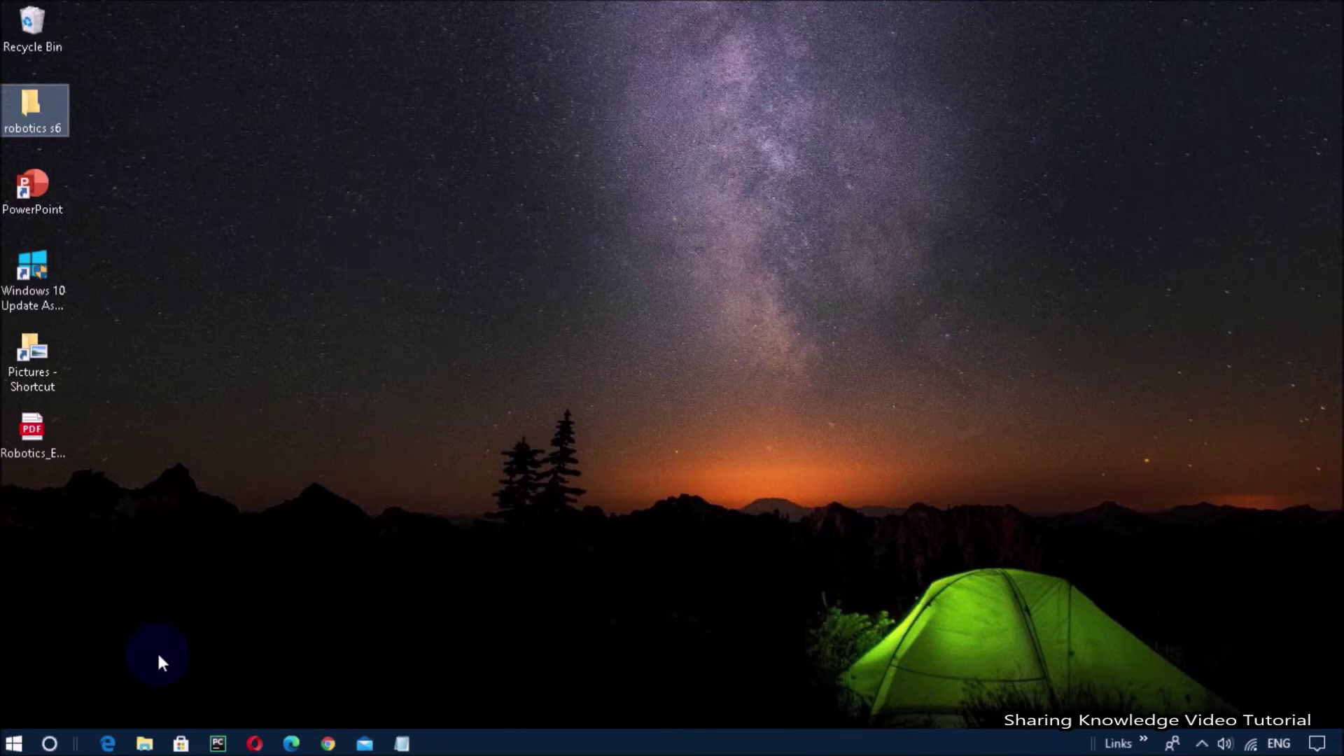
pyautogui.press('super+r')
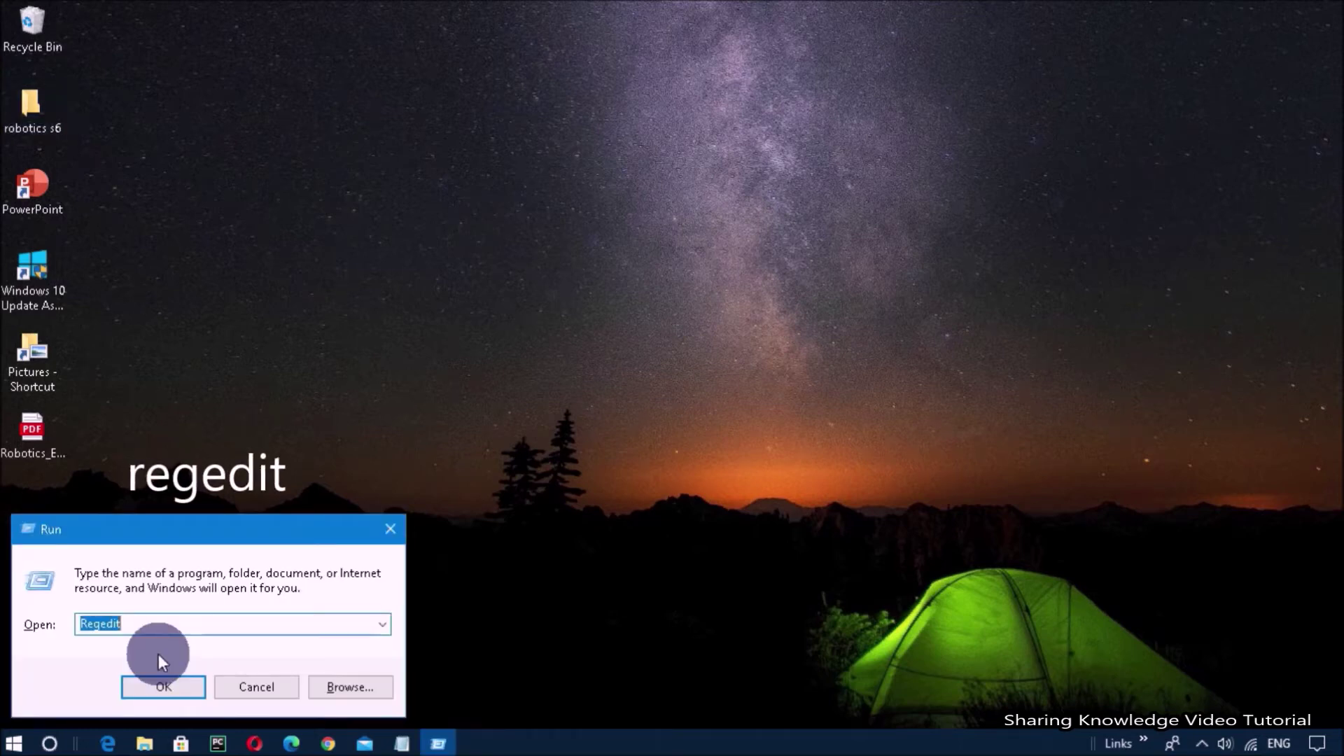
pyautogui.write('regedit')
pyautogui.click(174, 687)
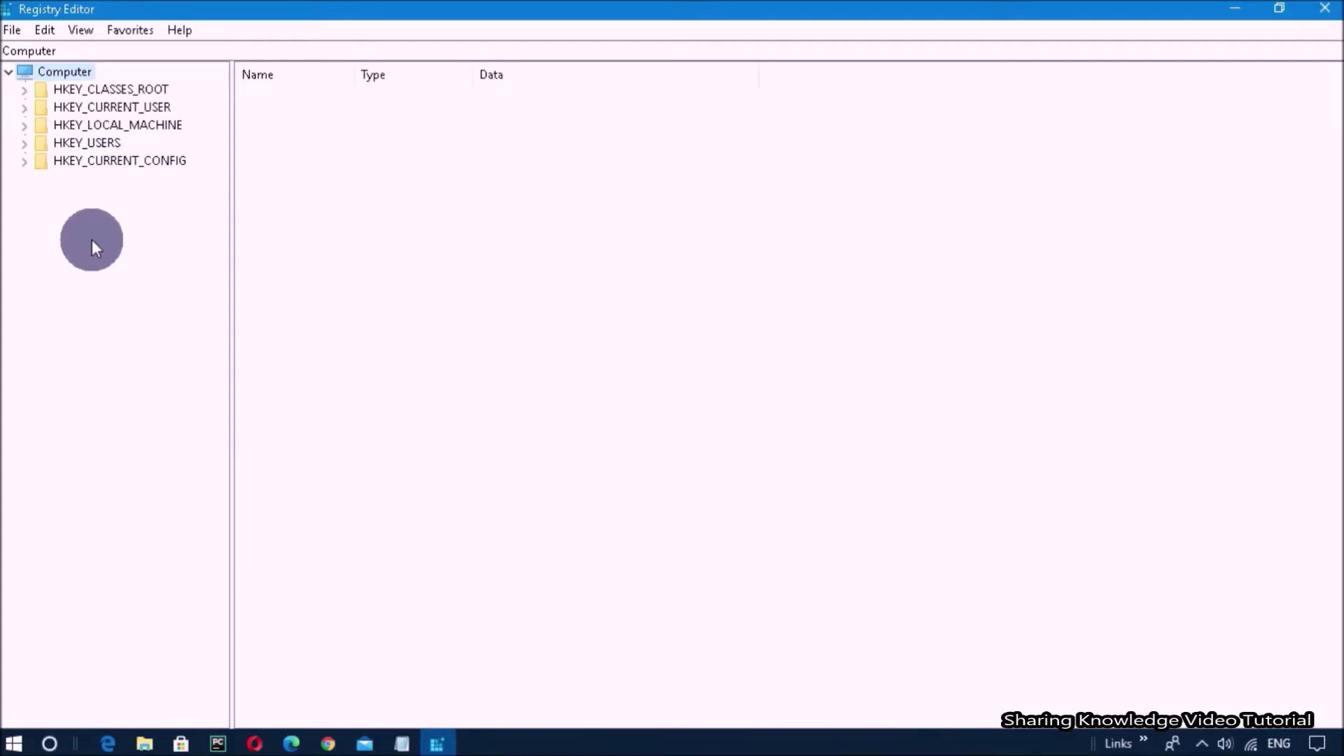
# Browse to HKEY_LOCAL_MACHINE\SOFTWARE\Policies\Microsoft\Windows Defender to view DisableAntiSpyware (0)
pyautogui.click(25, 126)
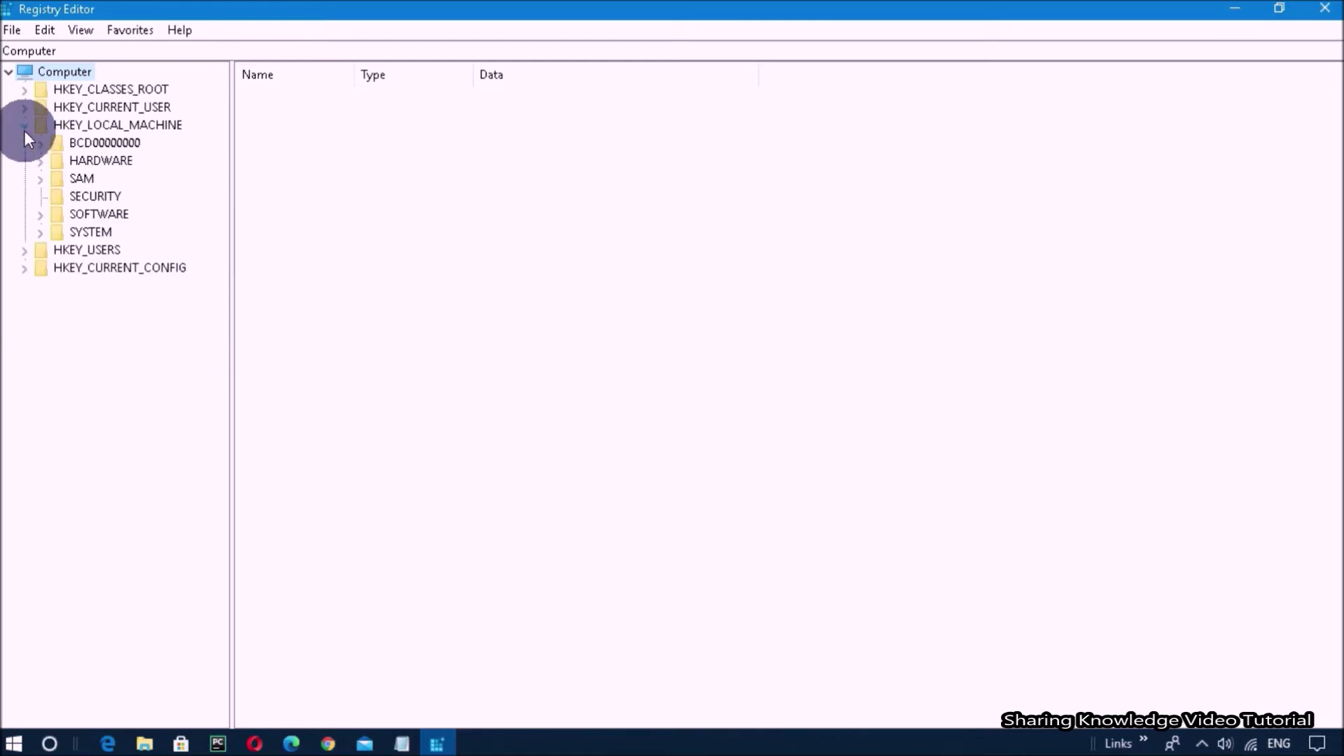
pyautogui.click(40, 214)
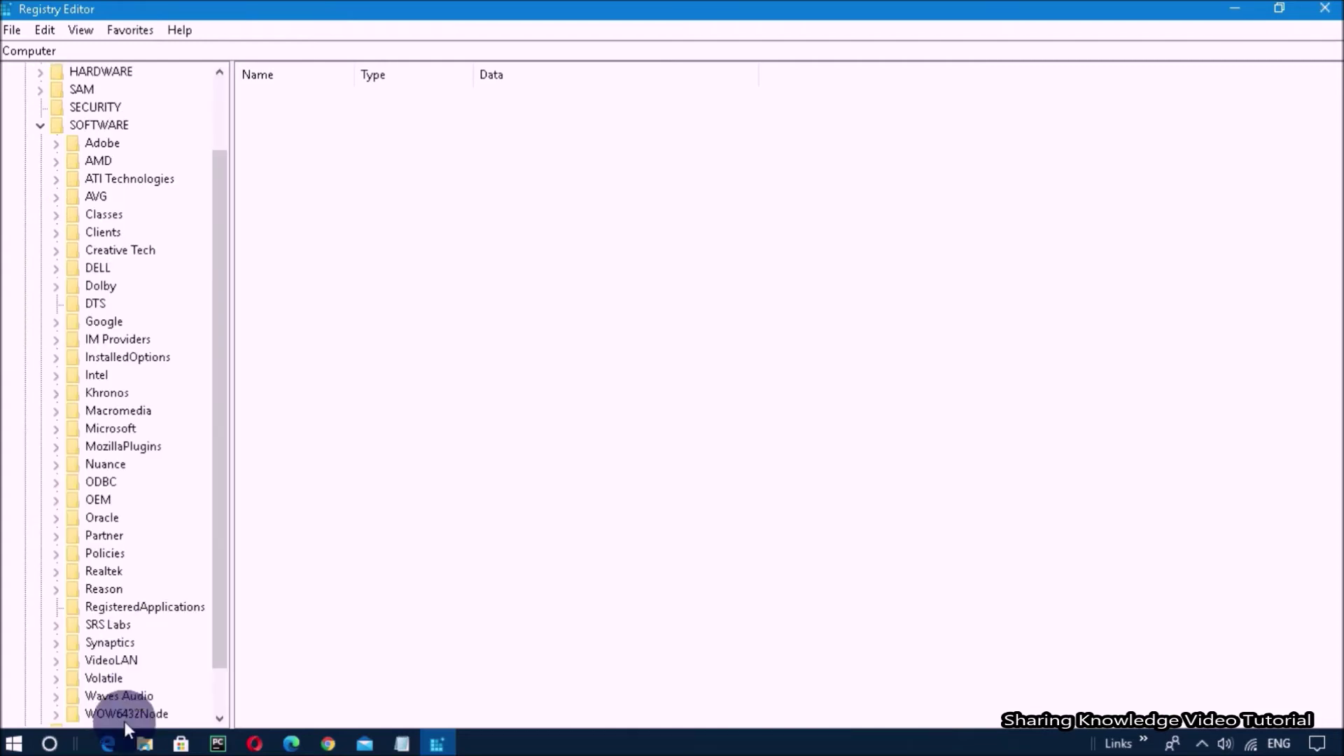
pyautogui.scroll(-1, 89, 721)
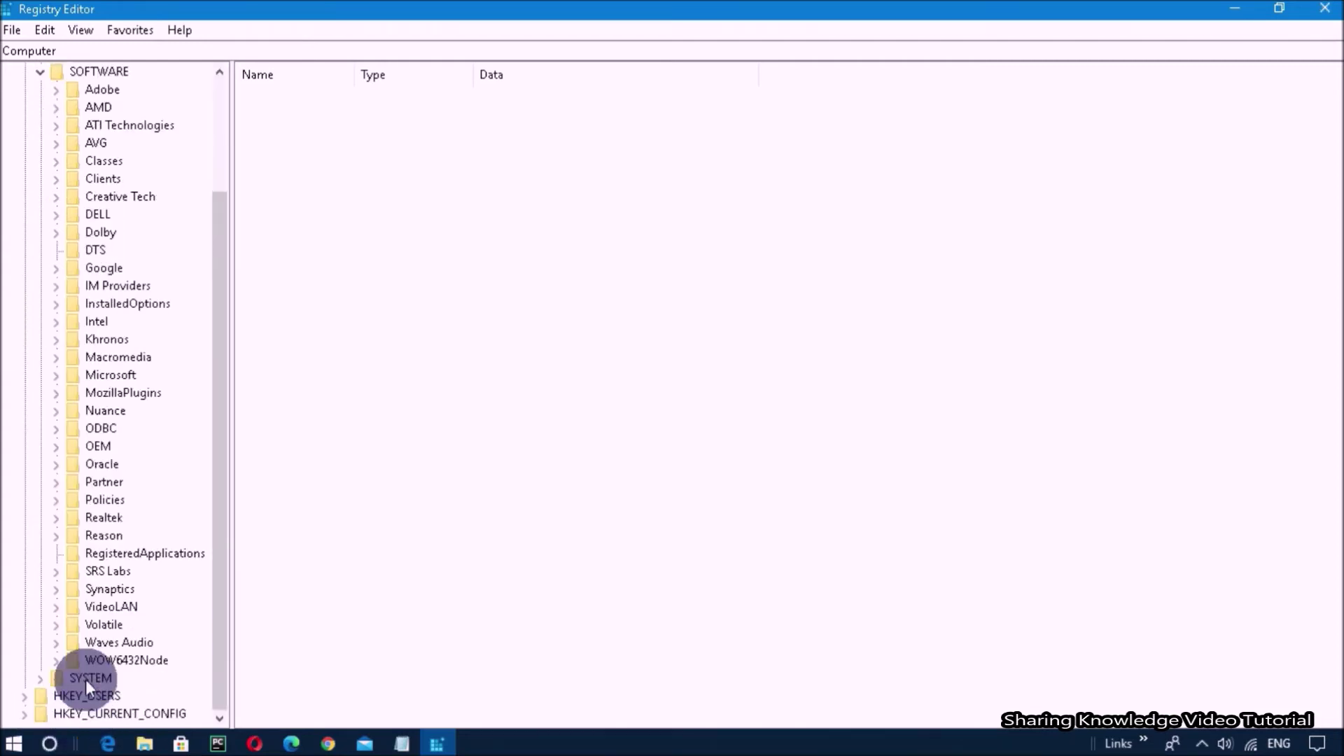
pyautogui.click(55, 501)
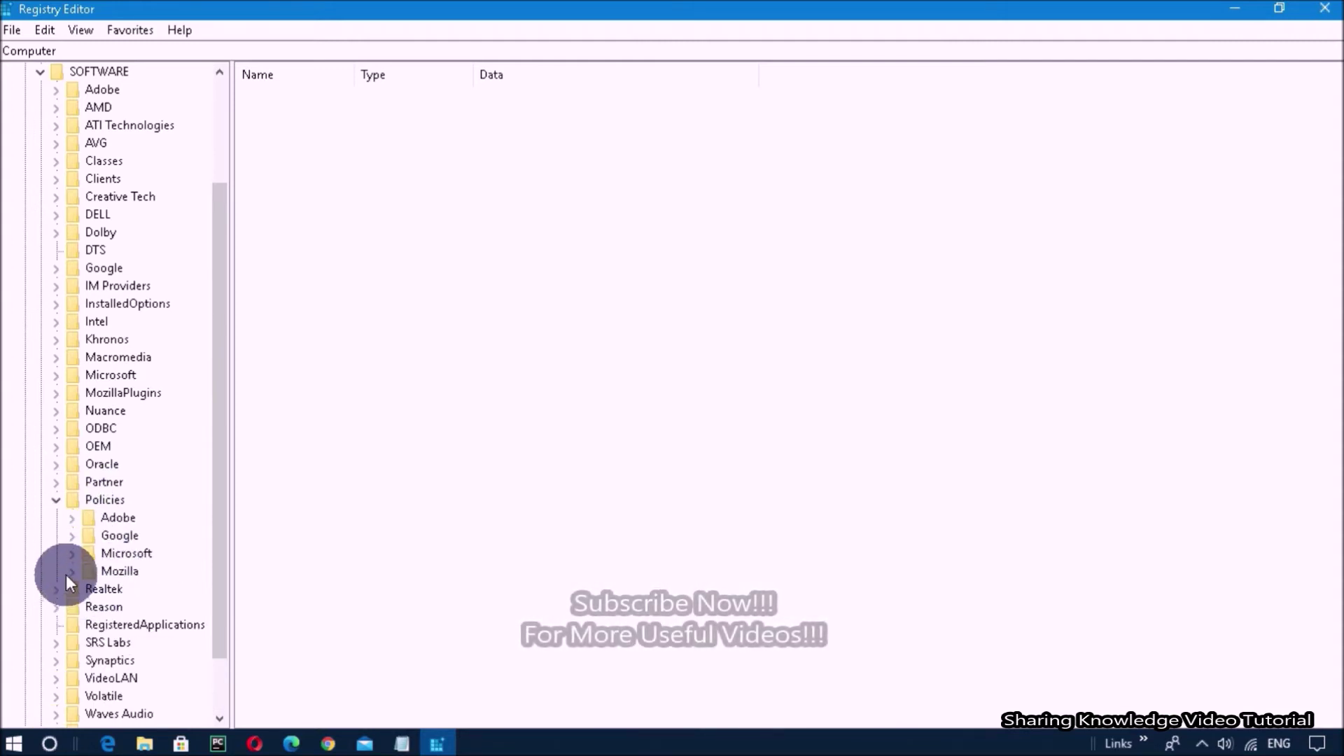
pyautogui.click(73, 555)
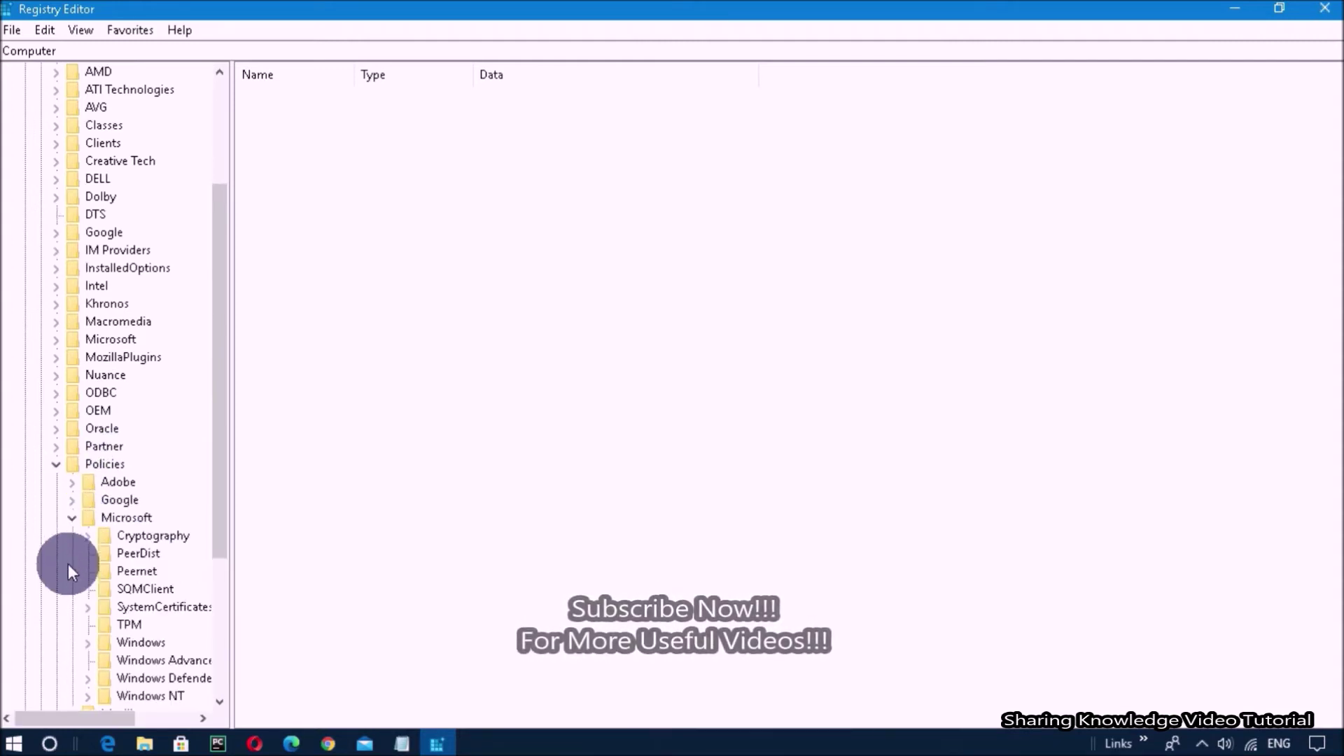
pyautogui.moveTo(99, 719); pyautogui.dragTo(149, 716)
pyautogui.scroll(-1, 138, 557)
pyautogui.scroll(-3, 133, 560)
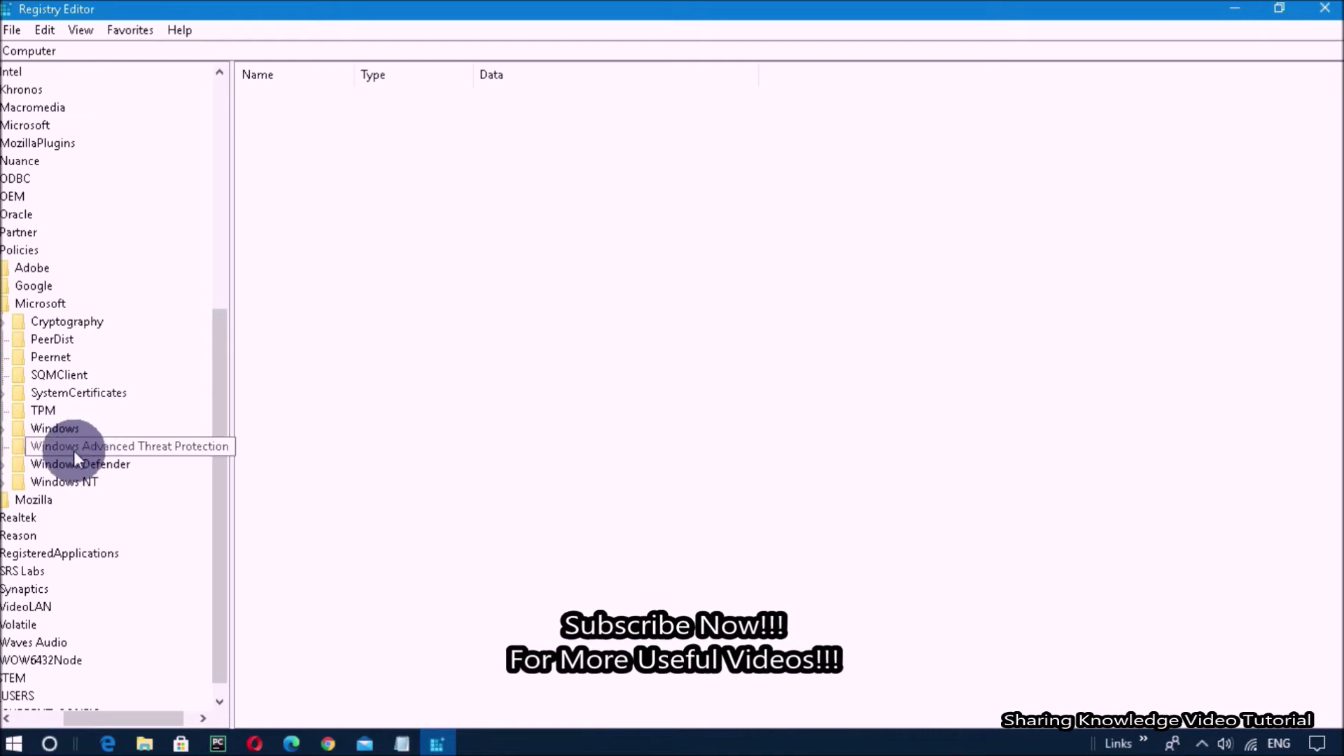
pyautogui.click(91, 463)
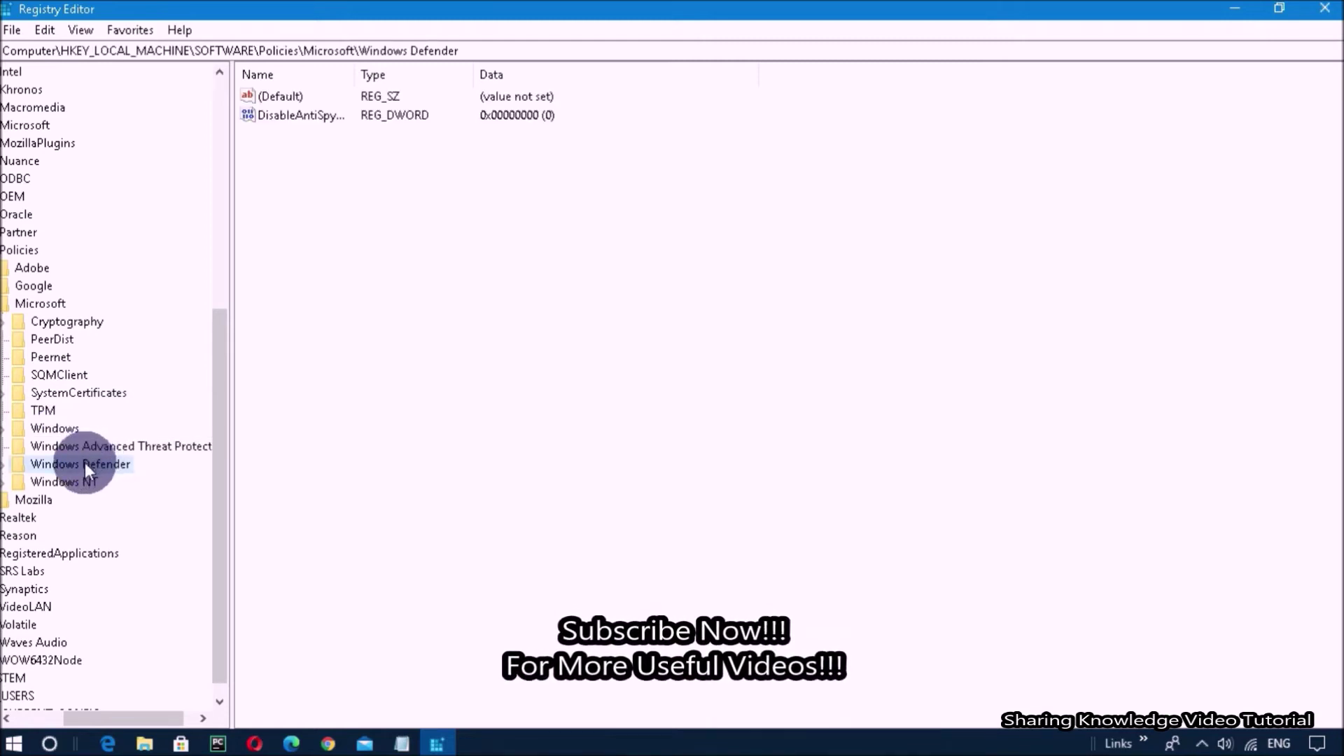
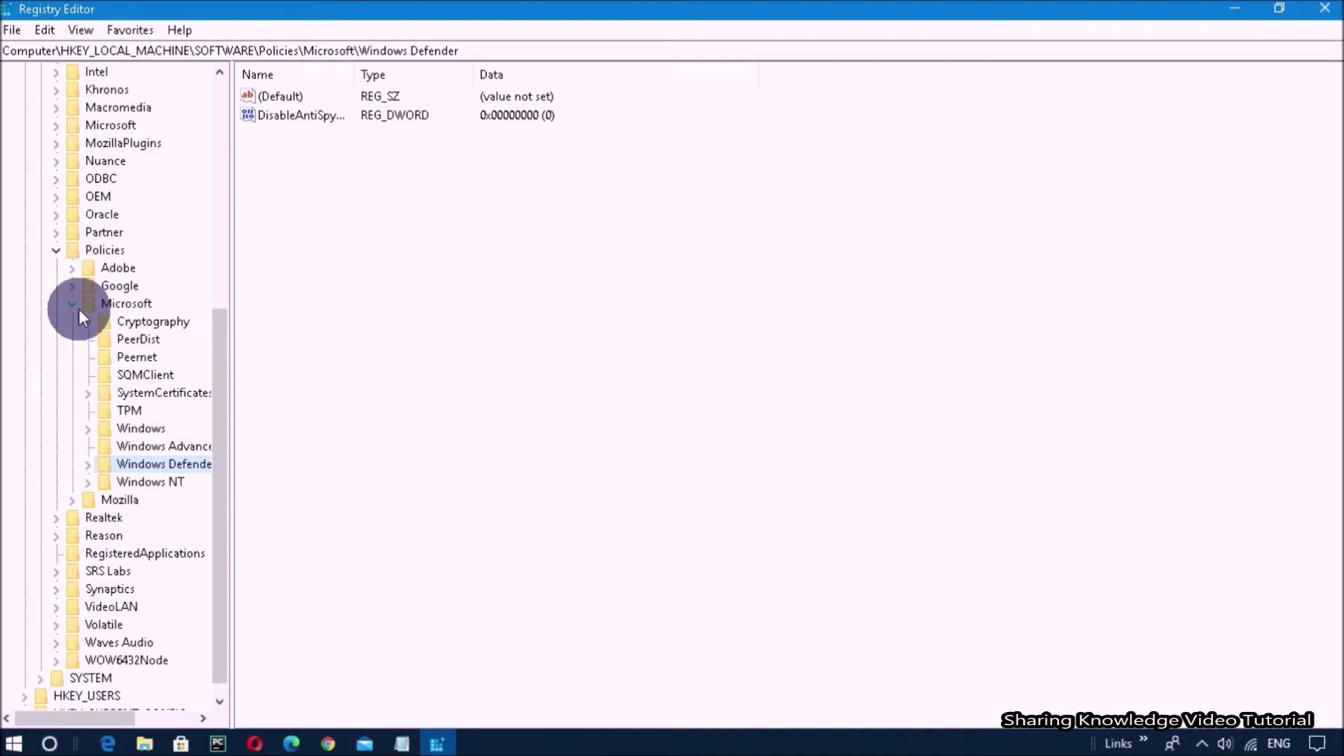
# Collapse the Microsoft, Policies and SOFTWARE keys in the registry tree
pyautogui.click(76, 306)
pyautogui.click(65, 434)
pyautogui.click(54, 428)
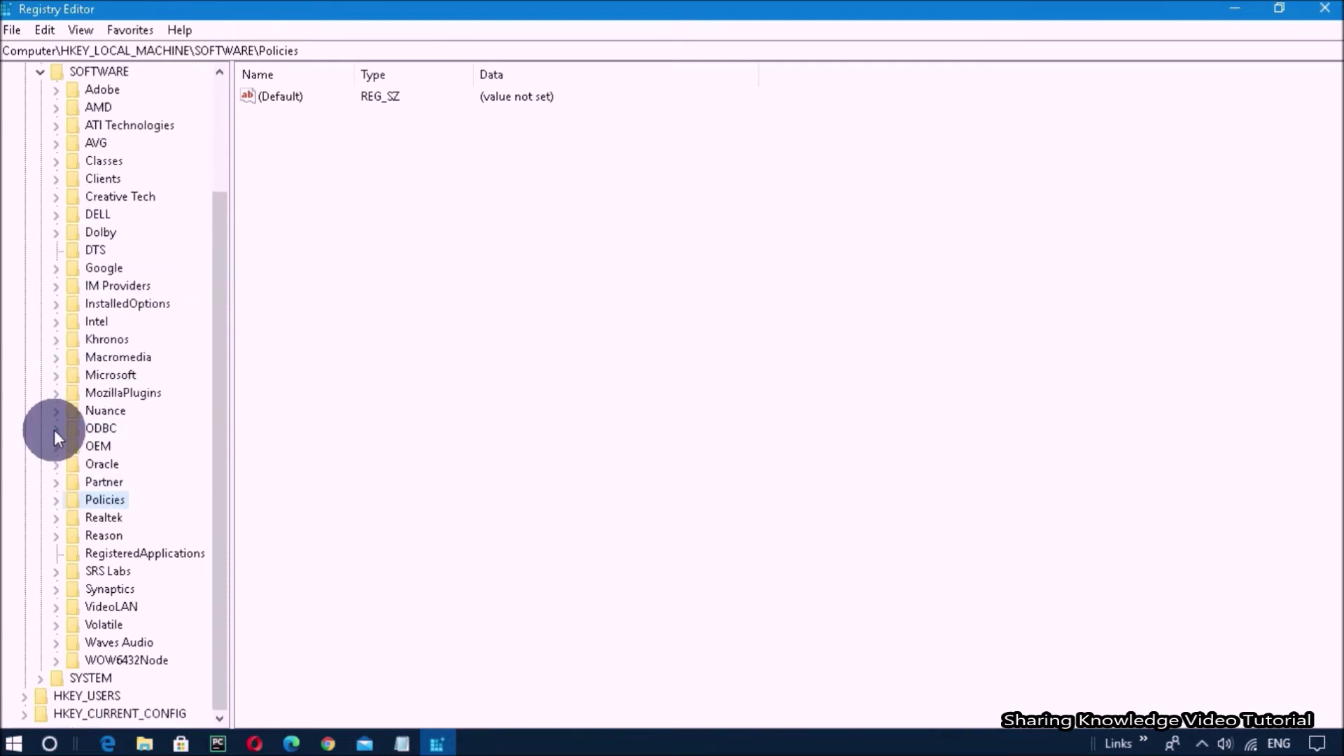
pyautogui.click(40, 73)
# Fold HKEY_LOCAL_MACHINE back to Computer and close Registry Editor
pyautogui.click(25, 124)
pyautogui.click(9, 73)
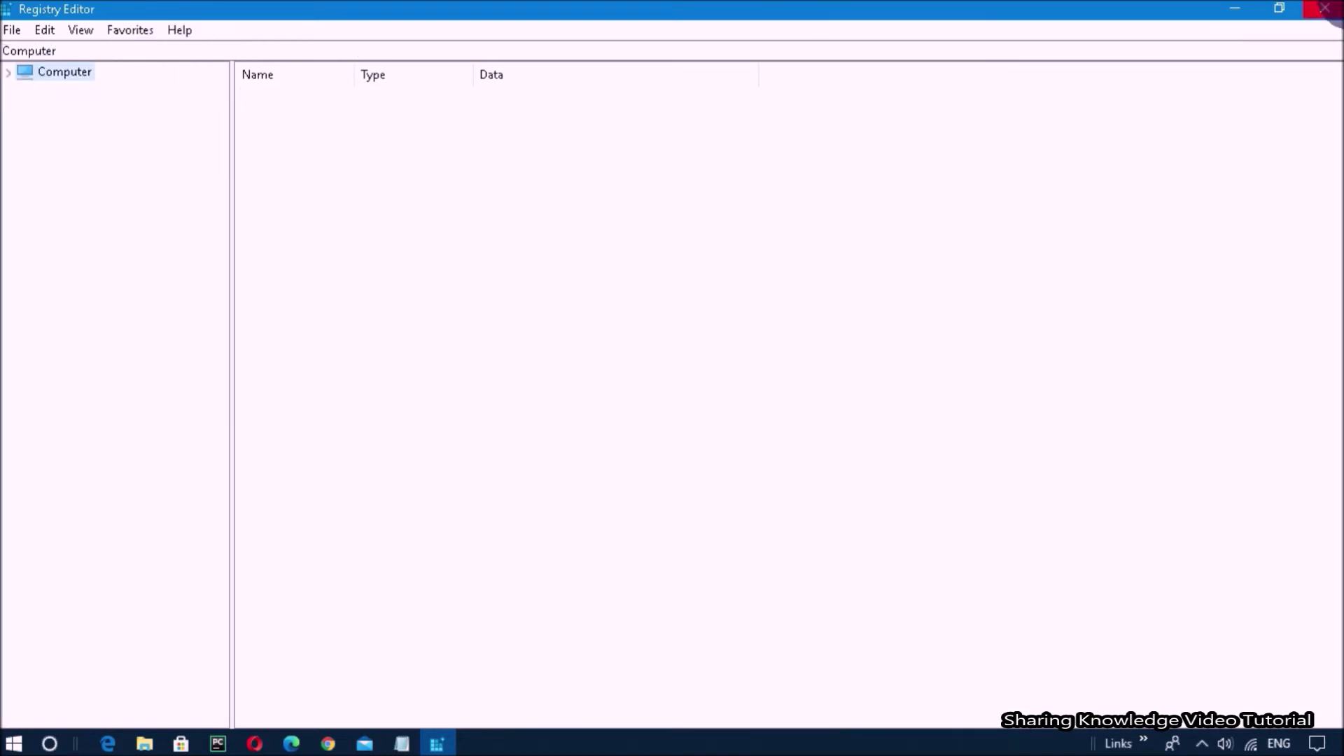
pyautogui.click(1325, 8)
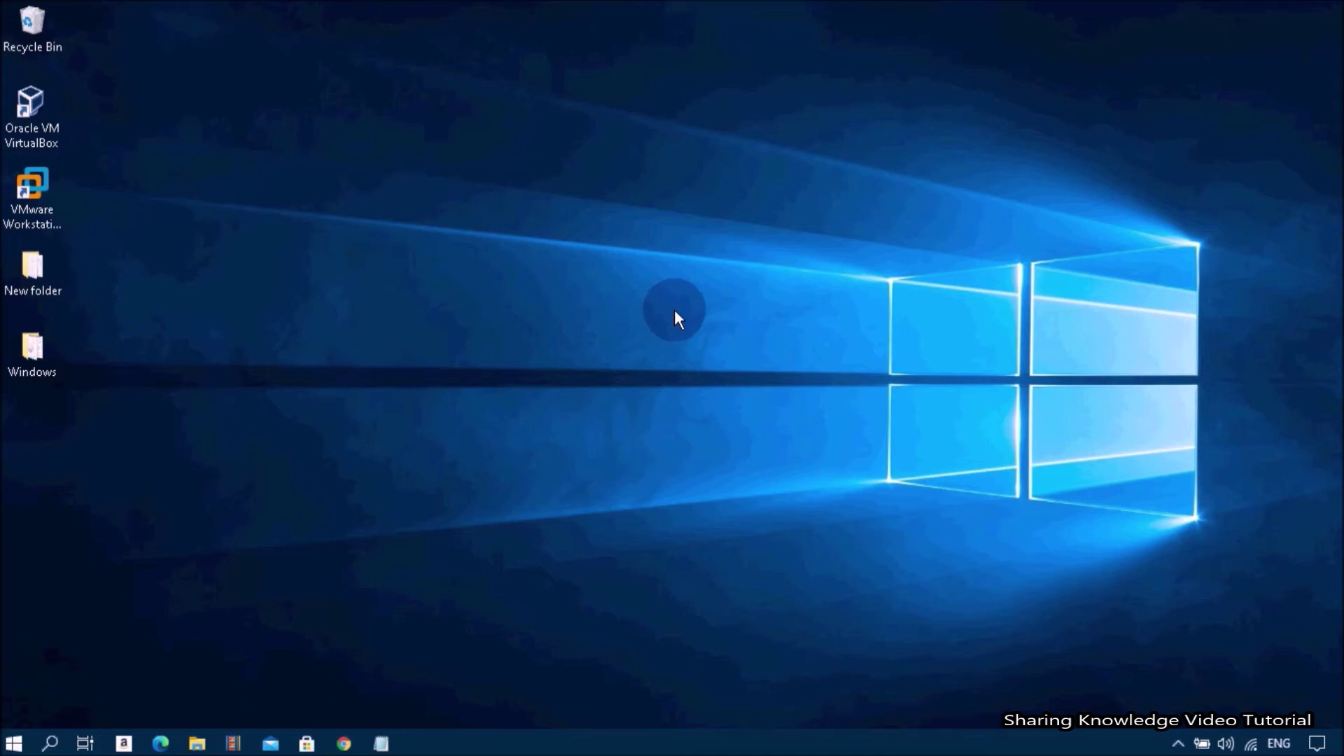
pyautogui.rightClick(14, 744)
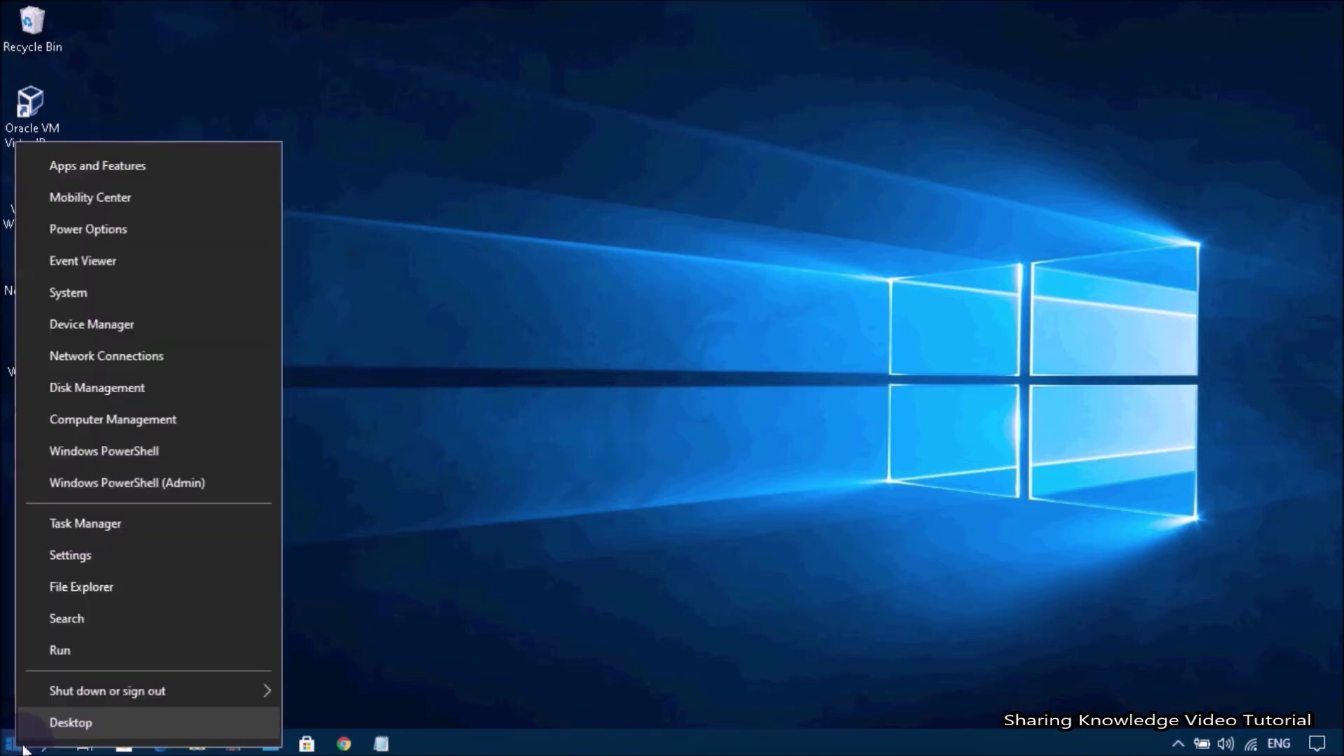
# Launch Windows PowerShell (Admin) from the Win+X menu
pyautogui.click(151, 485)
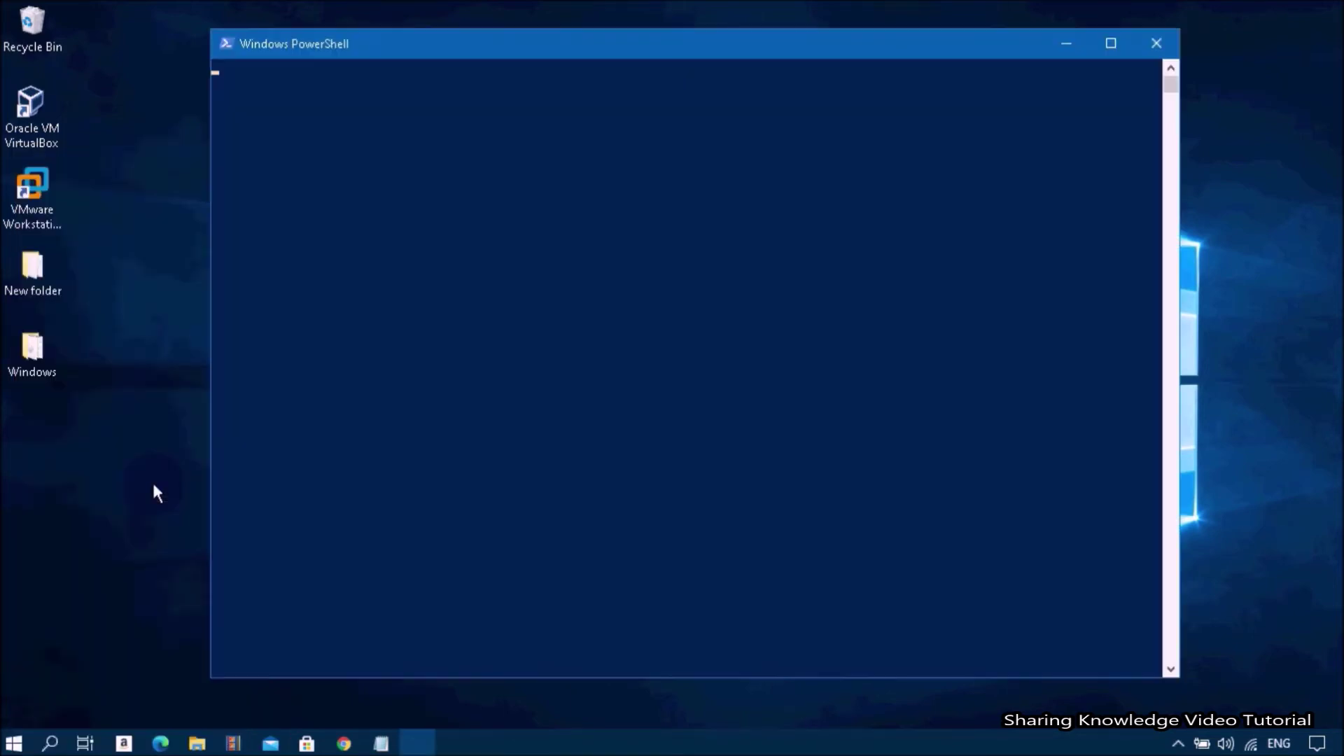
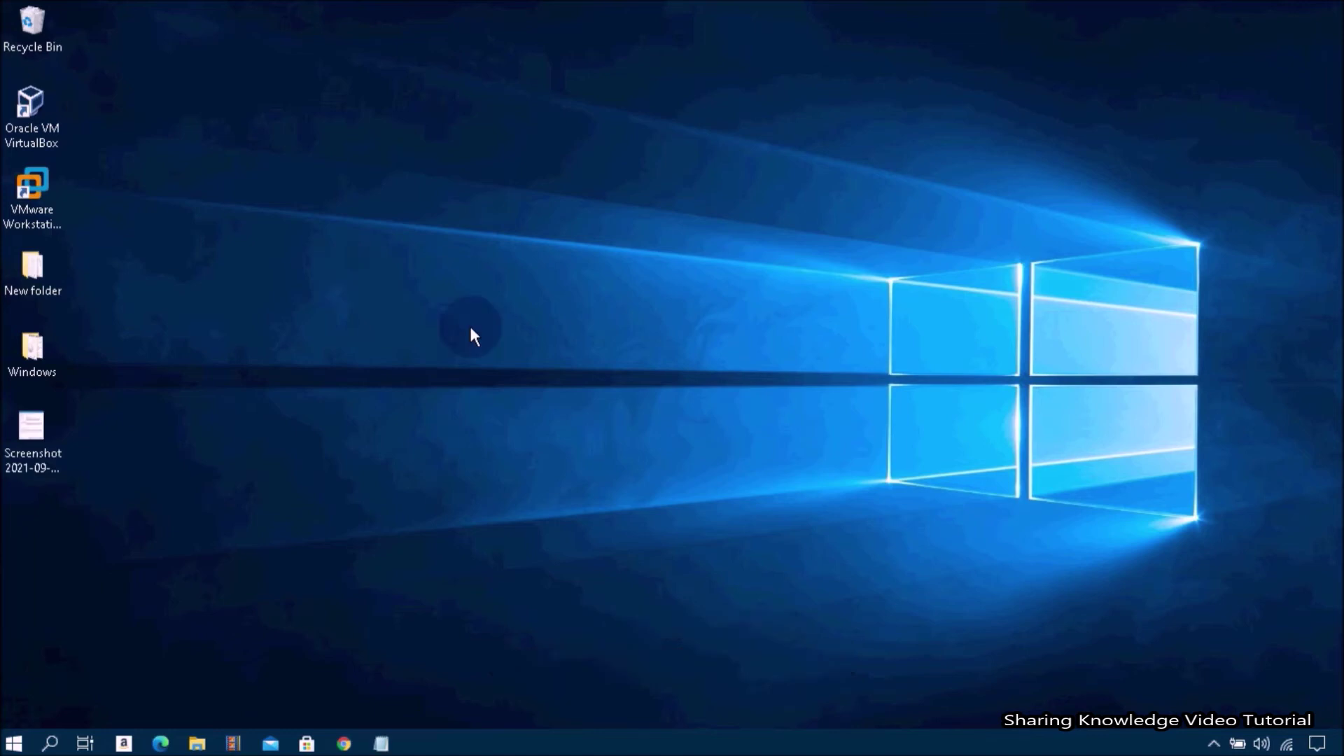
# Launch services.msc from the Run dialog to open the Services console
pyautogui.press('super+r')
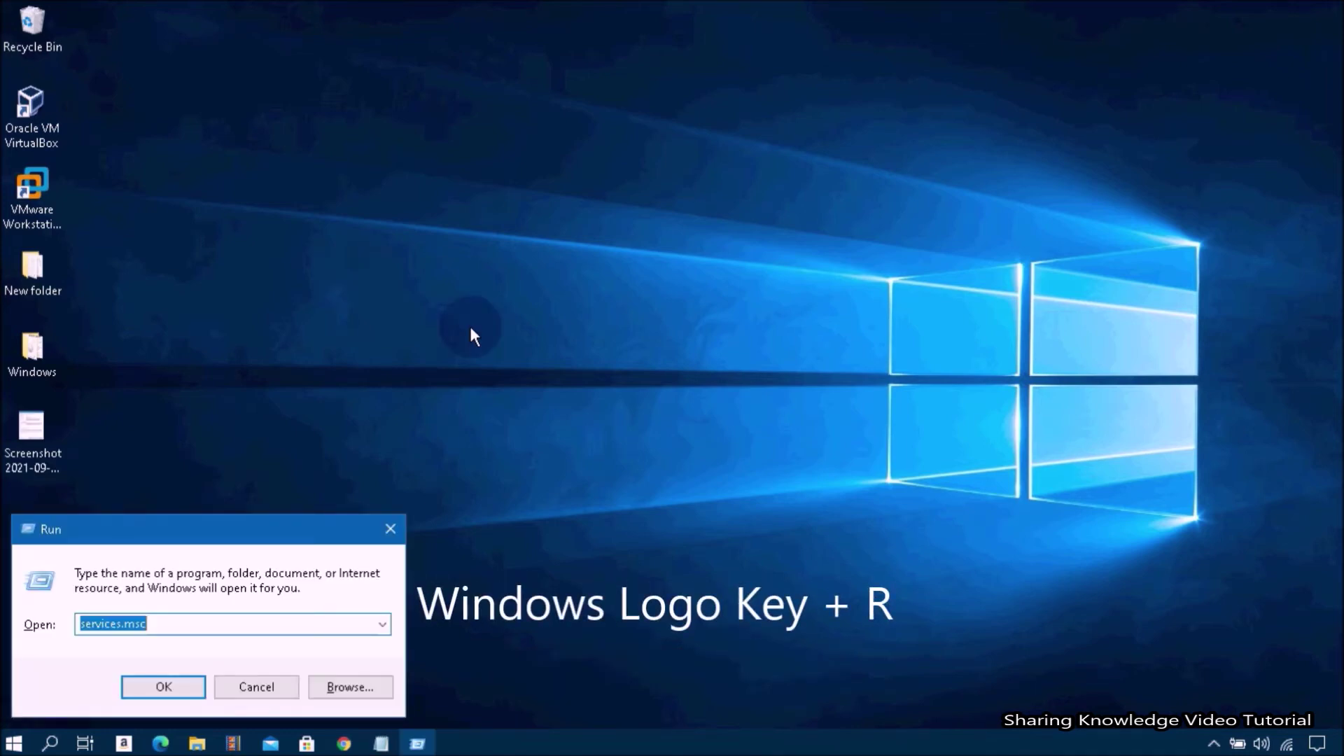
pyautogui.press('BackSpace')
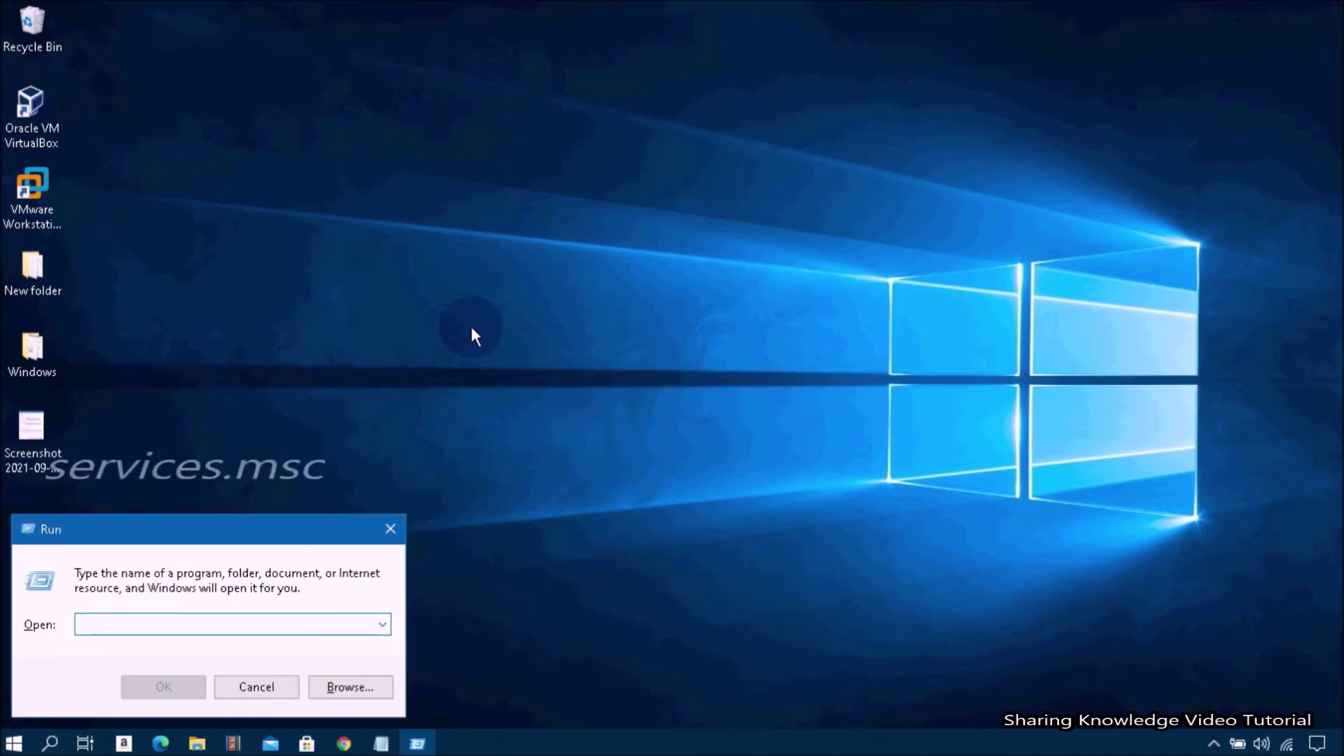
pyautogui.write('services.msc')
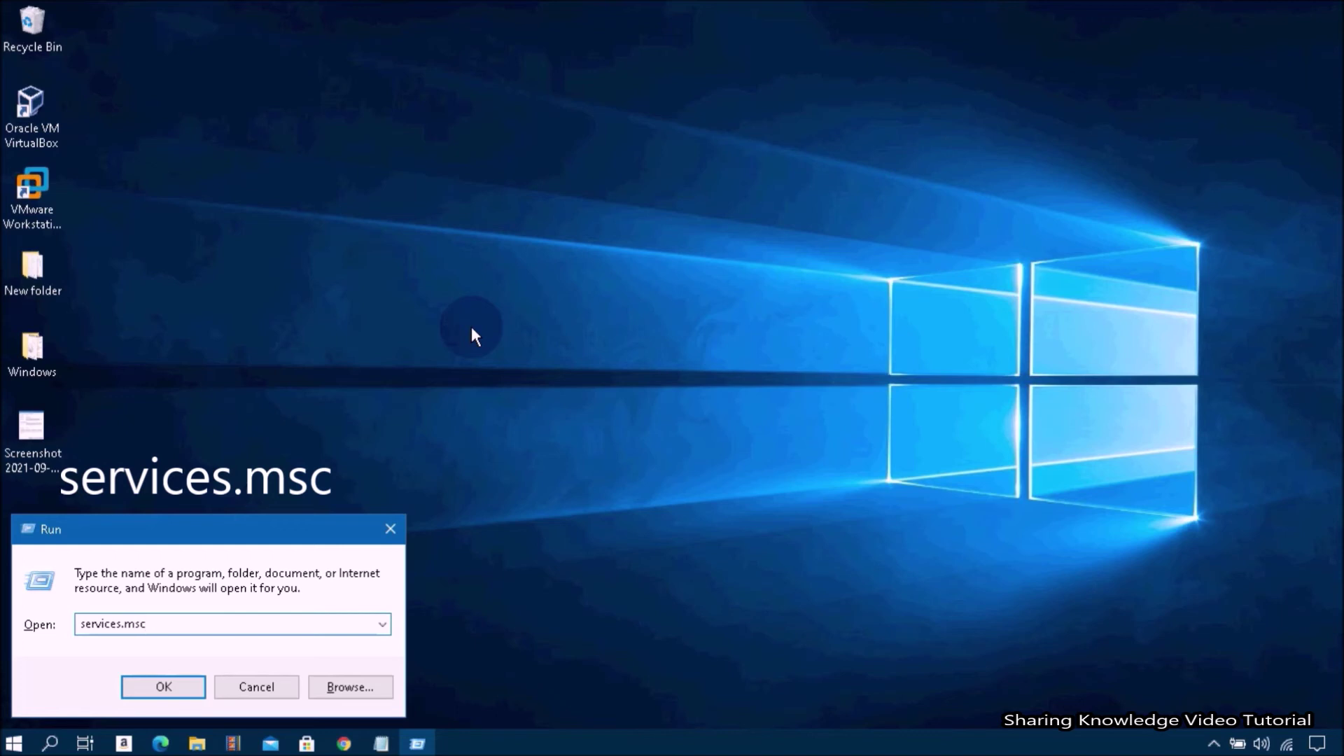
pyautogui.press('Return')
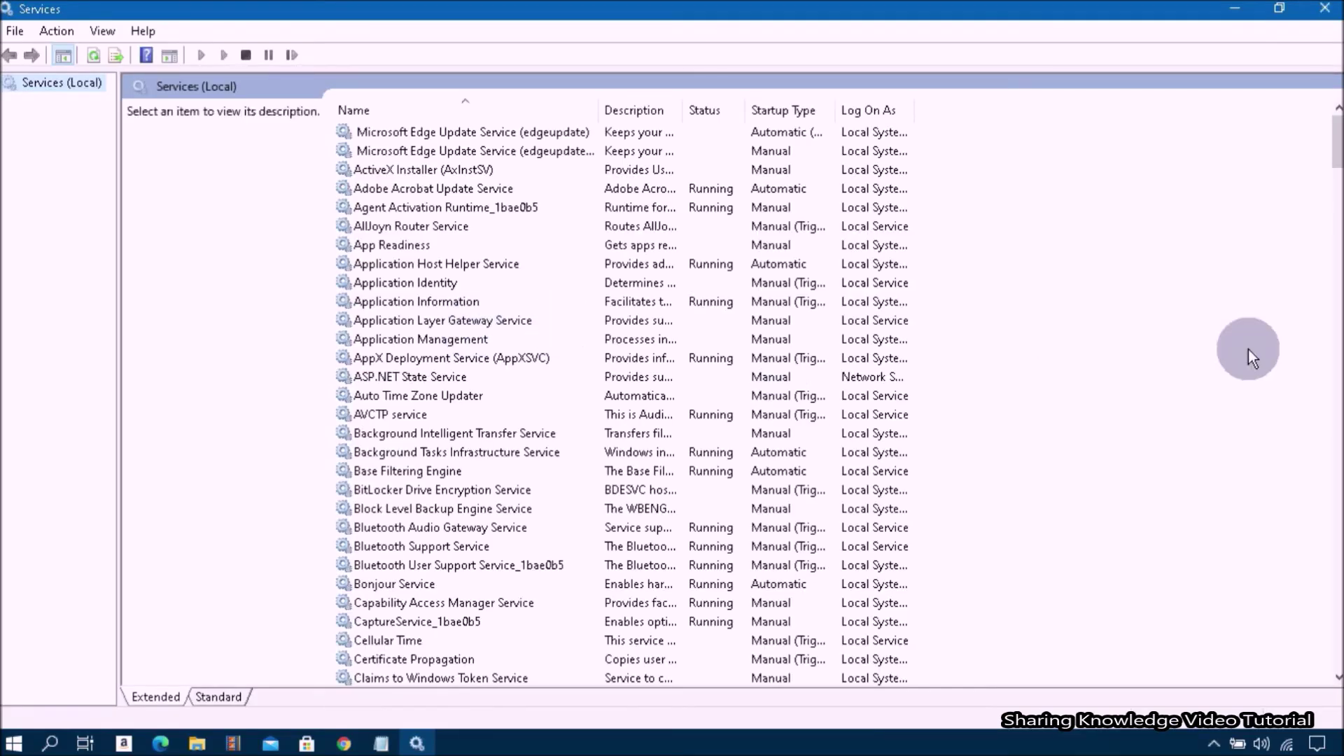
pyautogui.click(1323, 344)
# Check in its Properties that Windows Security Service is running
pyautogui.moveTo(1323, 344); pyautogui.dragTo(1336, 670)
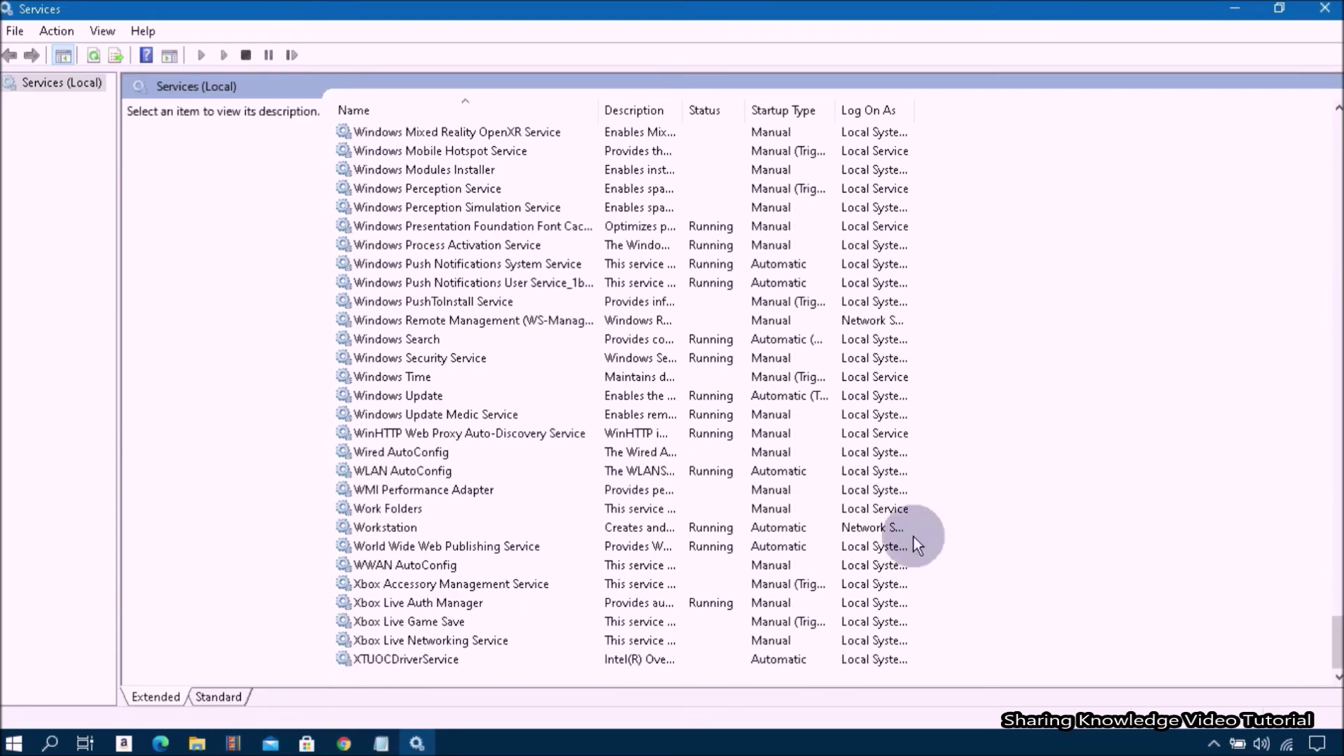
pyautogui.click(441, 358)
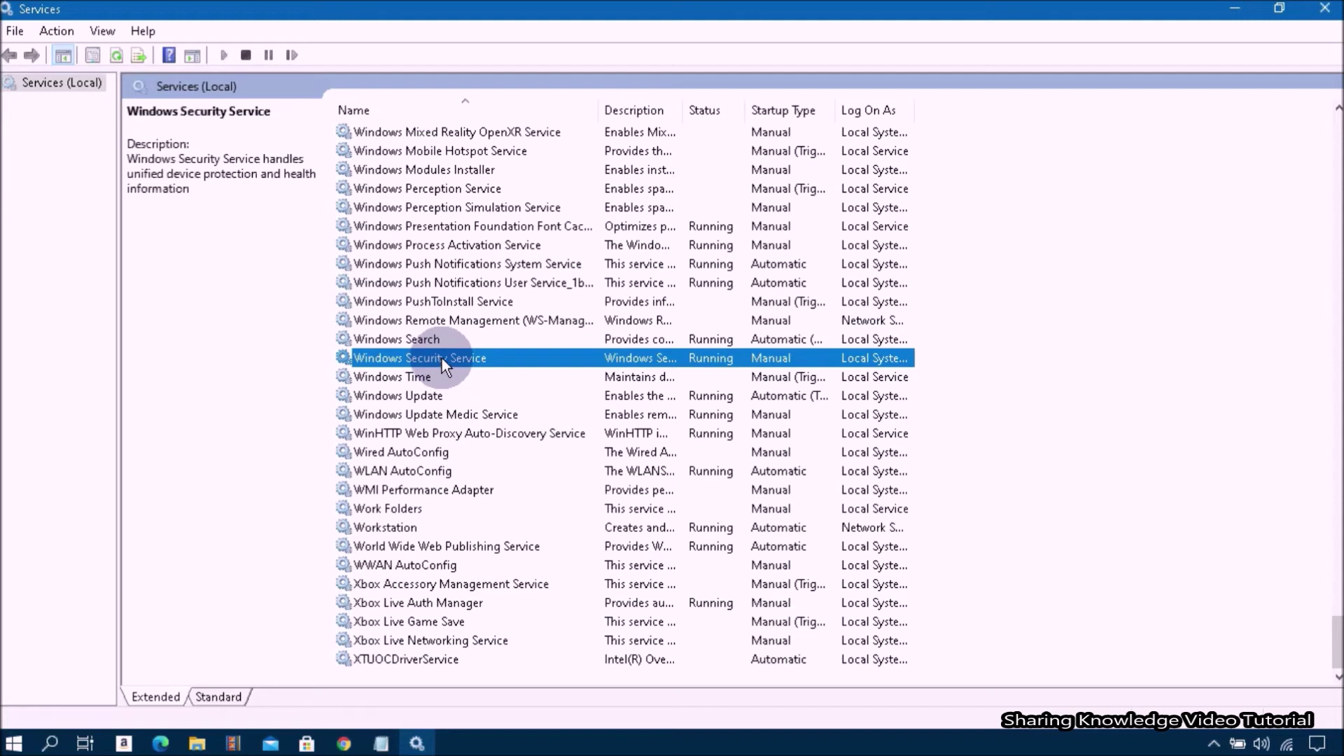
pyautogui.rightClick(442, 359)
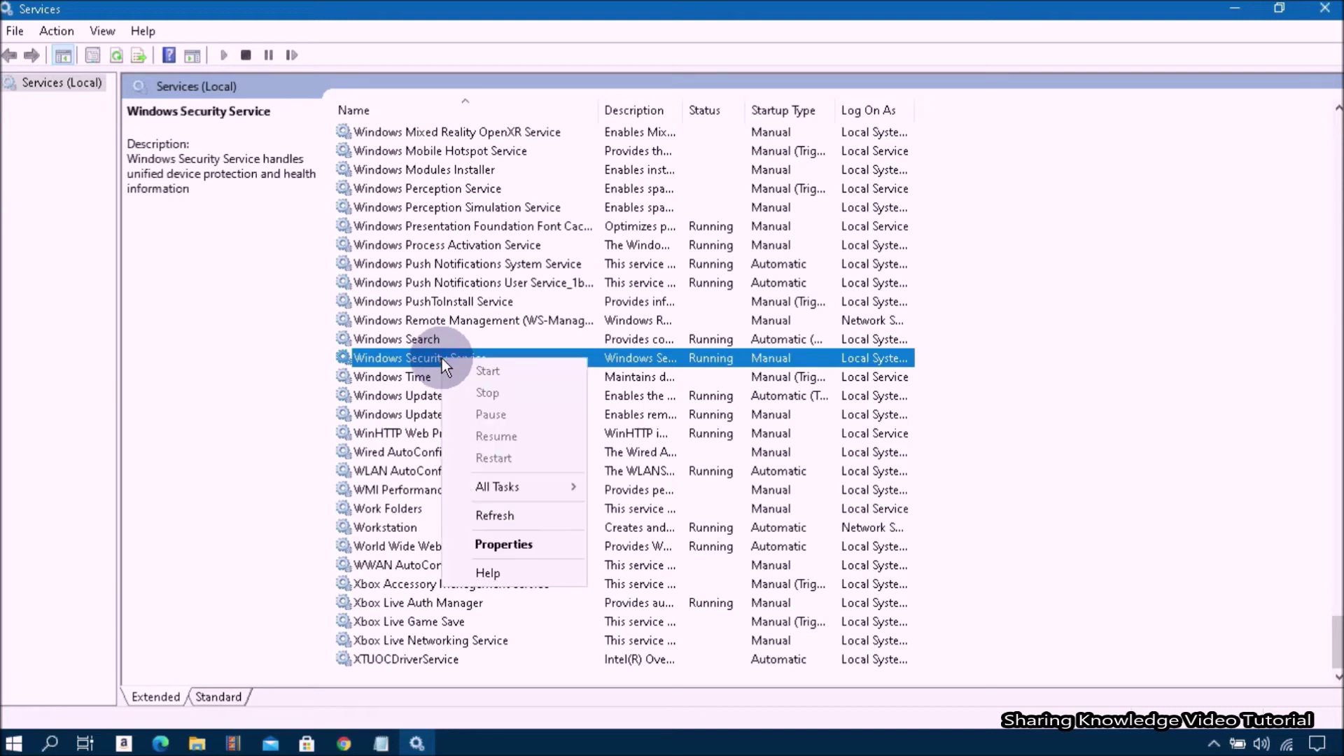
pyautogui.click(509, 543)
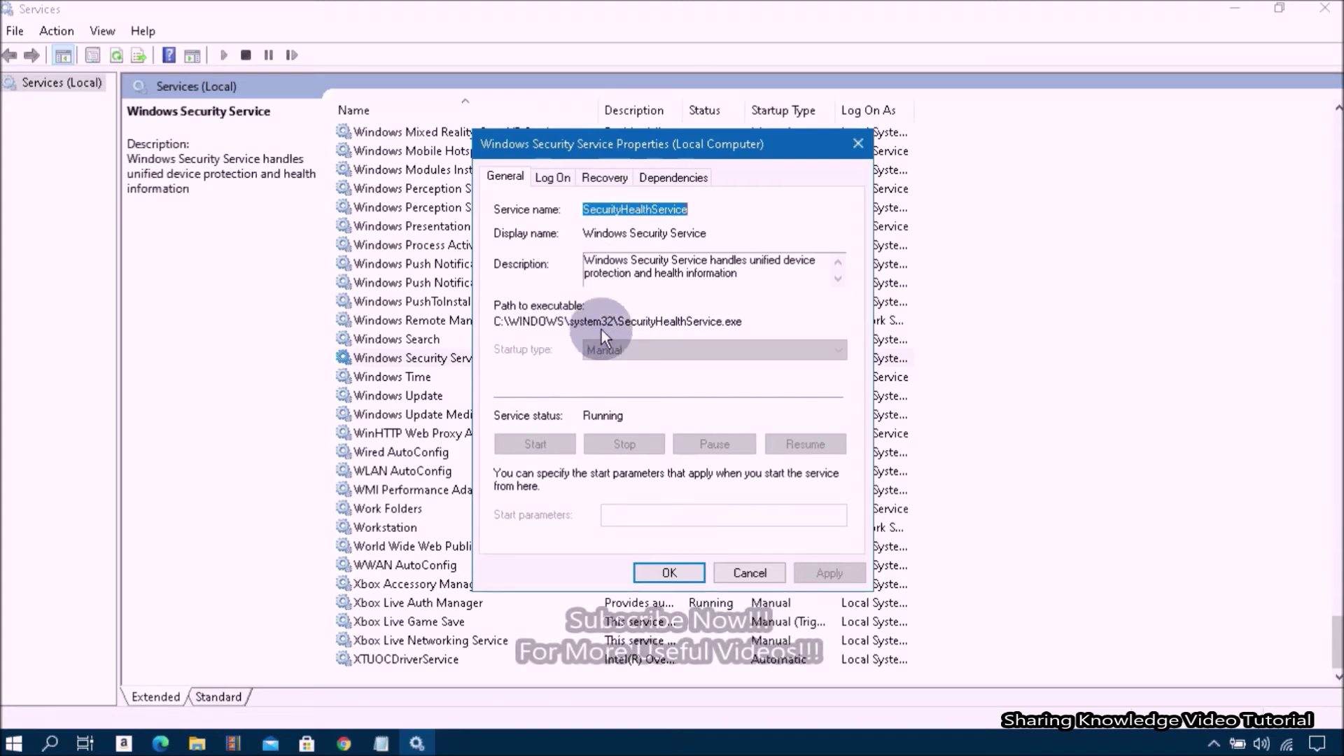
pyautogui.click(716, 220)
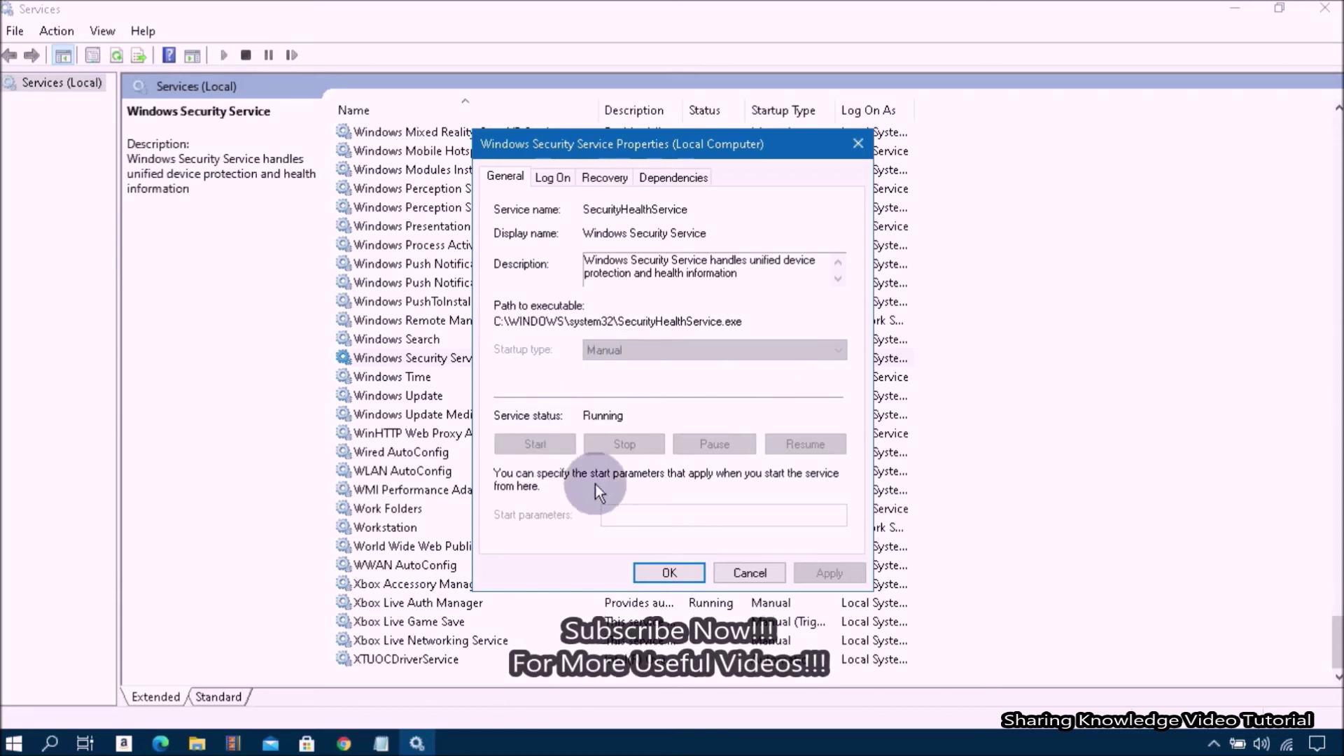
pyautogui.click(661, 578)
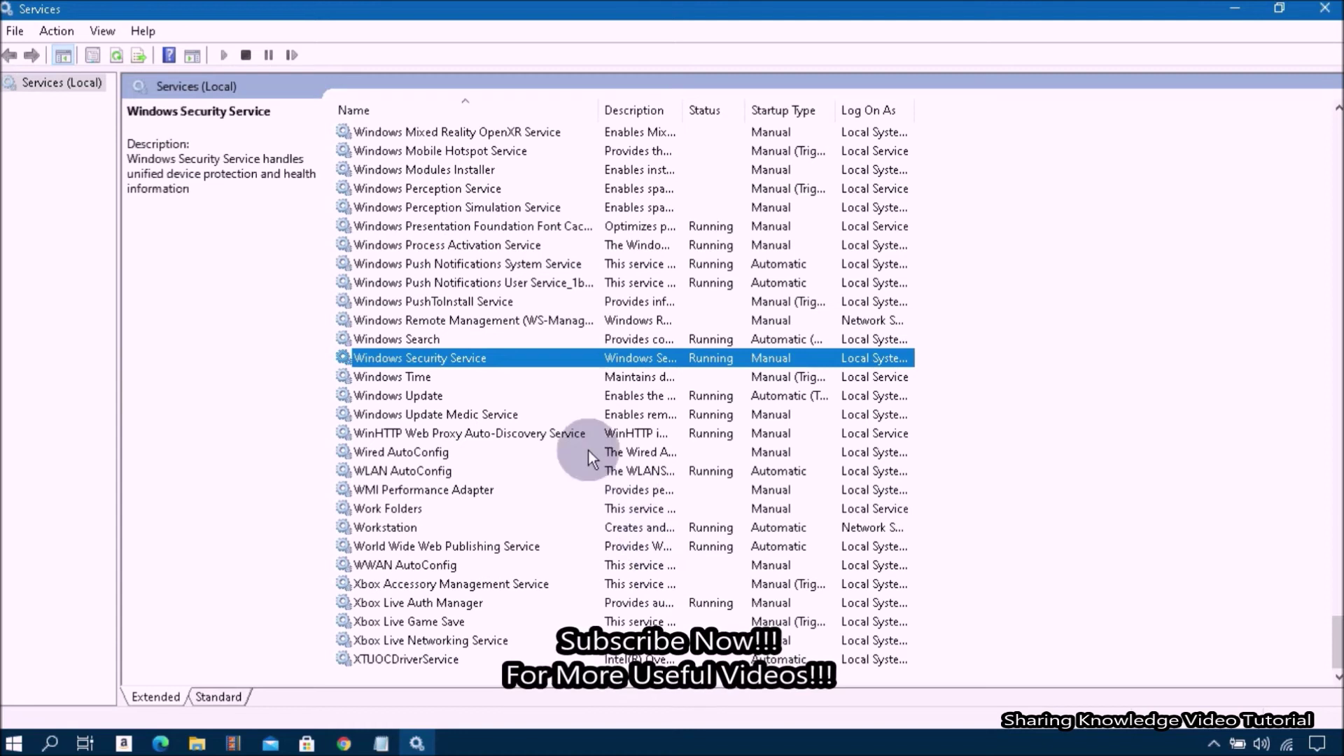
# Check in its Properties that Windows Update is running with Automatic startup
pyautogui.click(417, 398)
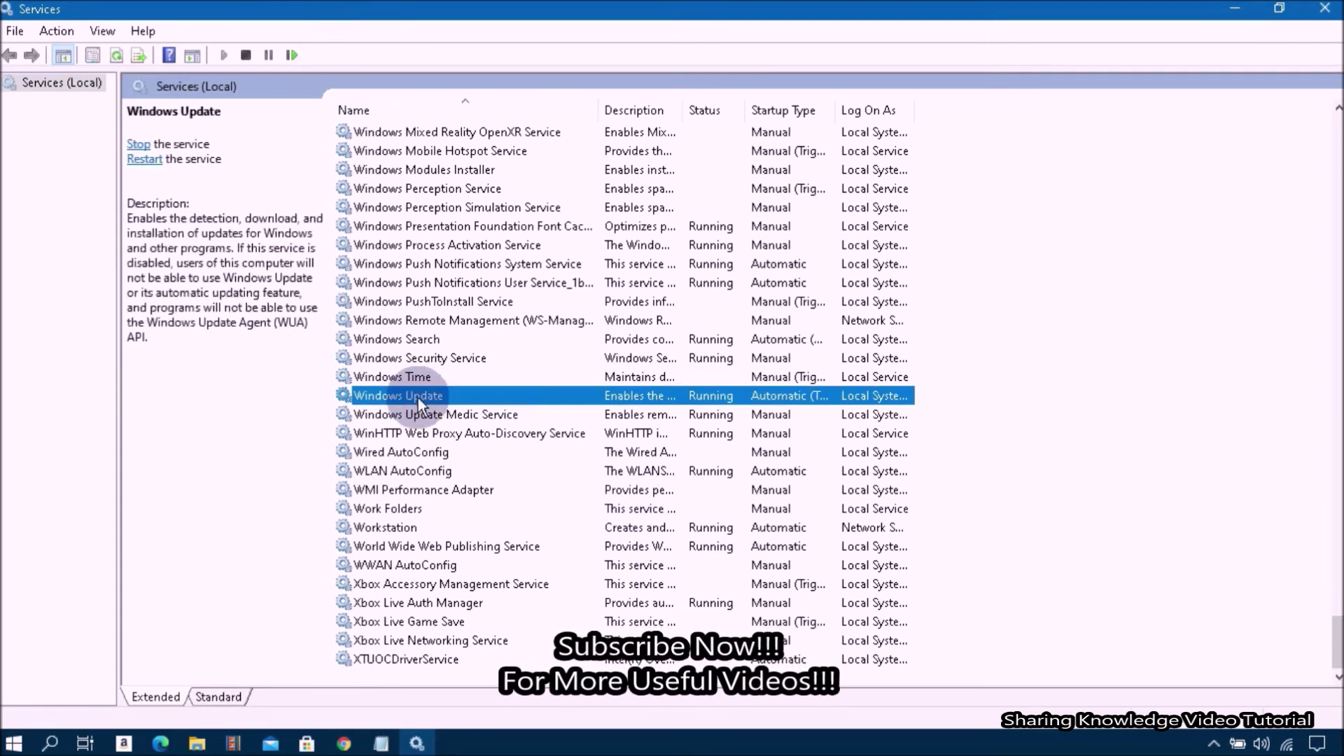
pyautogui.rightClick(417, 395)
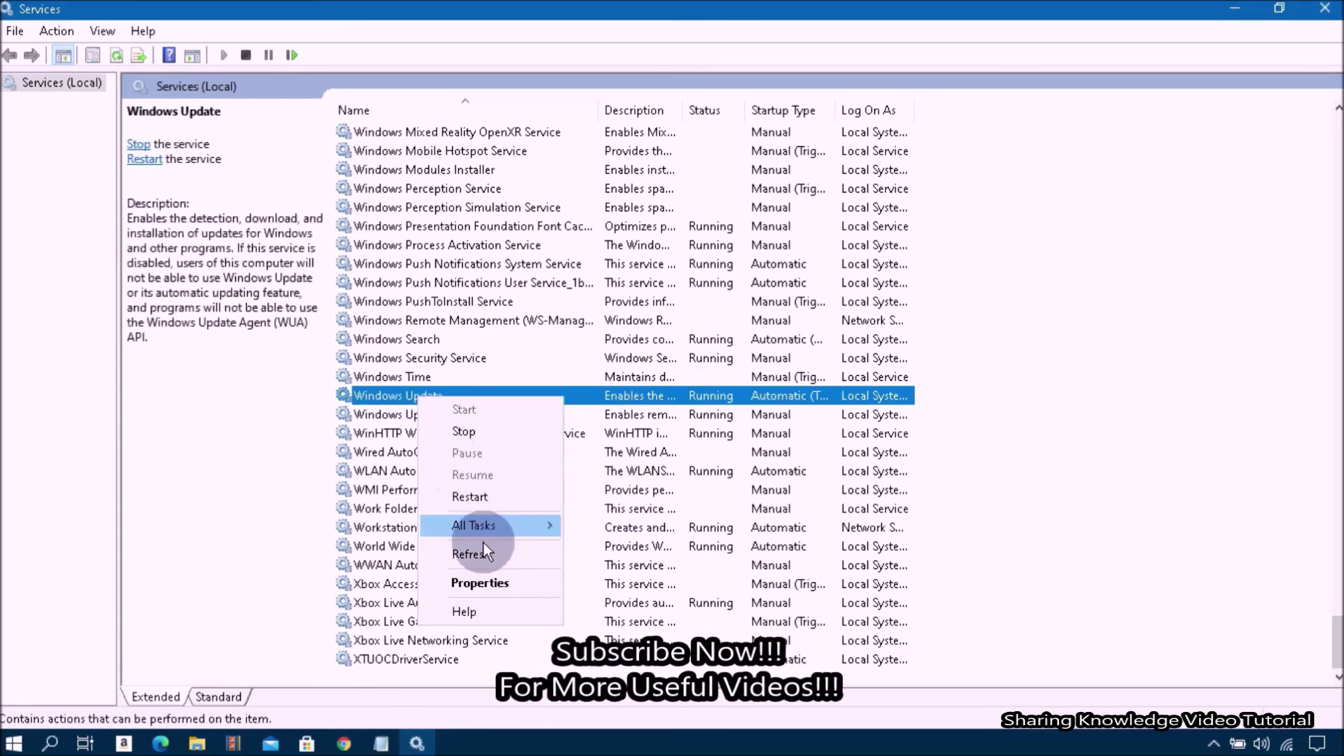
pyautogui.click(484, 581)
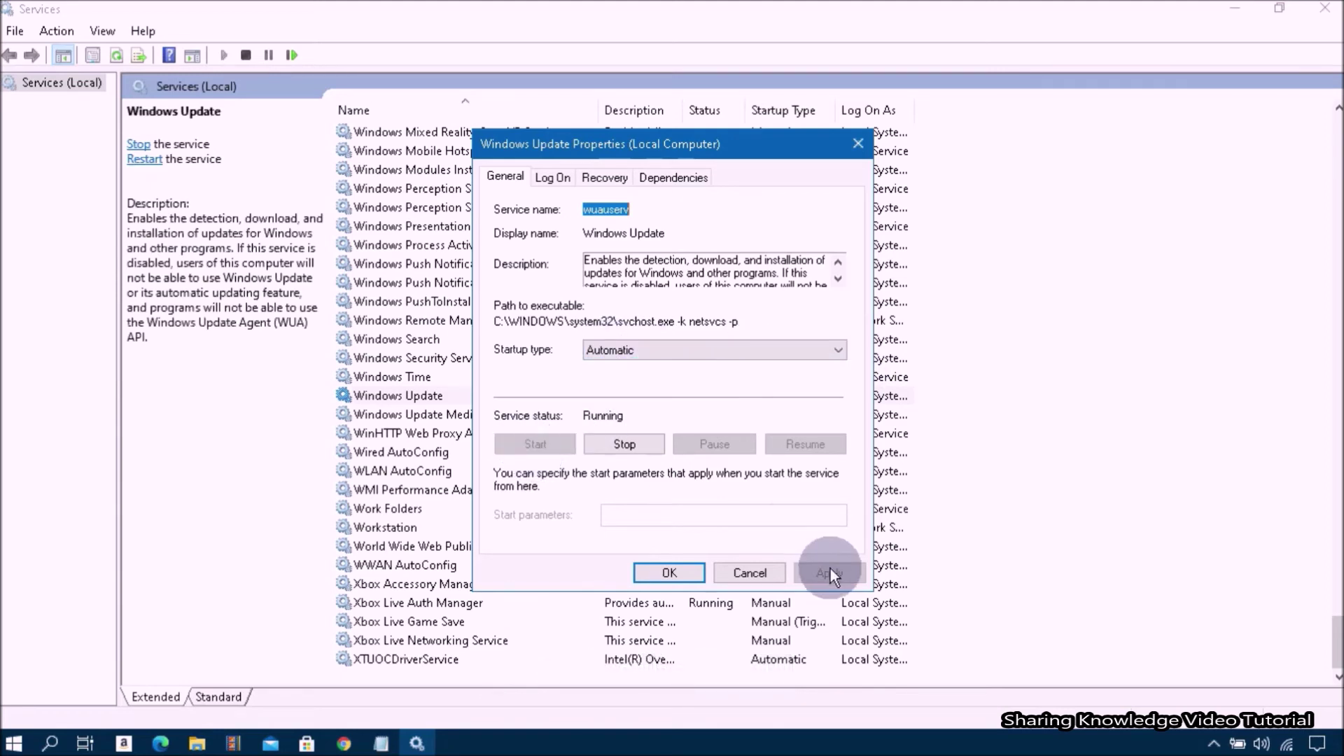
pyautogui.click(668, 572)
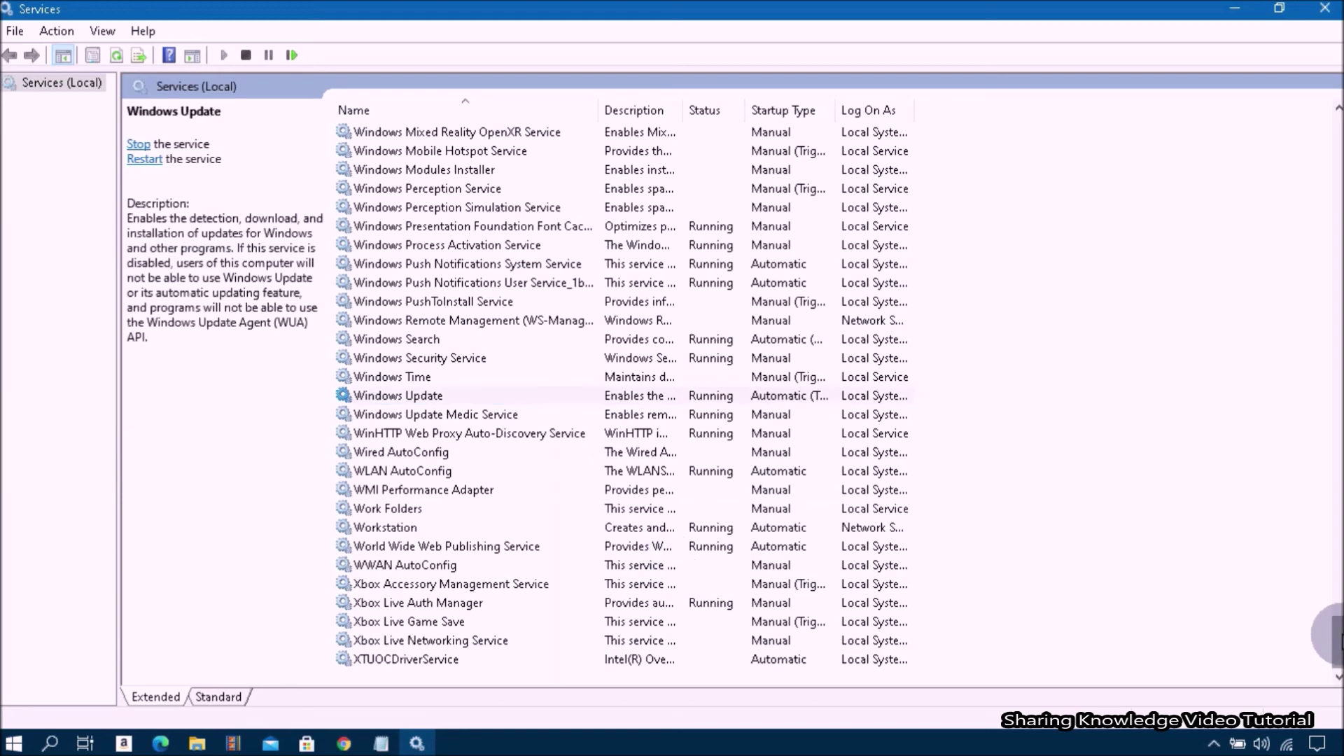
pyautogui.moveTo(1337, 643); pyautogui.dragTo(1336, 486)
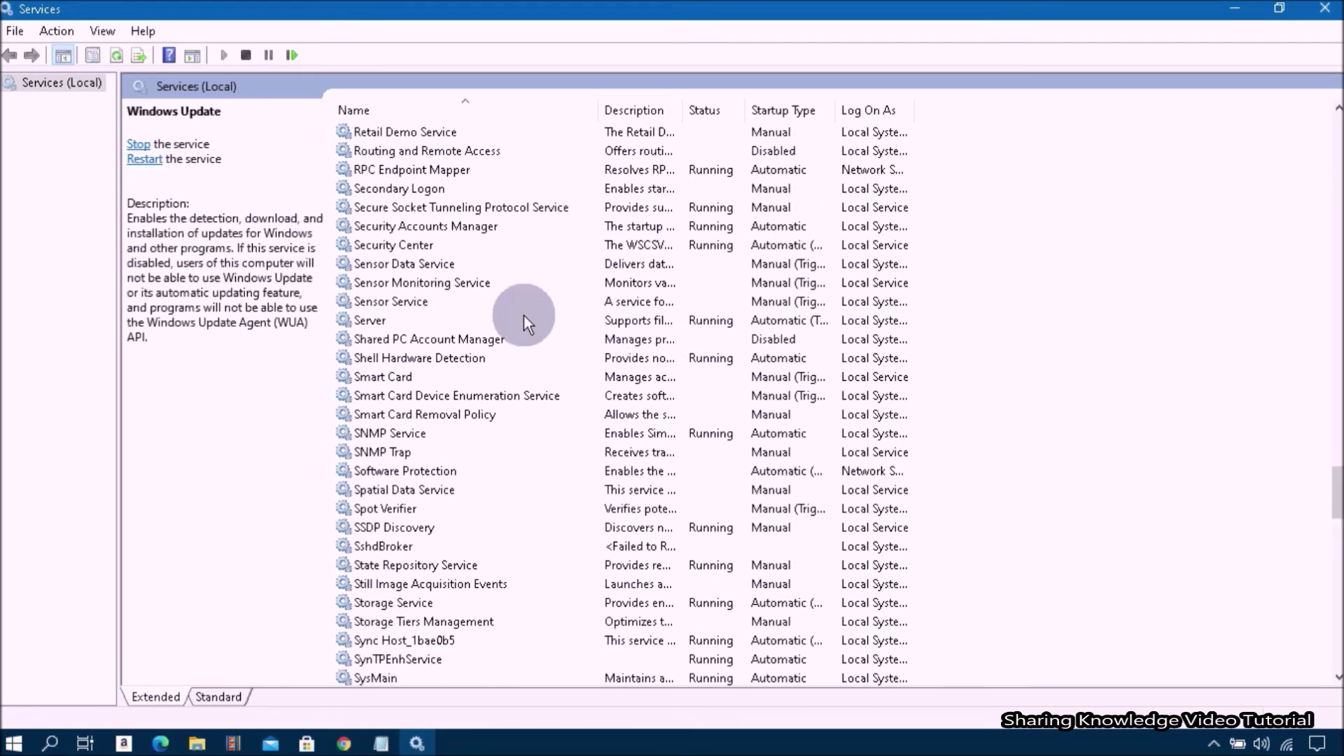
# Check in its Properties that the Security Center service is running
pyautogui.click(443, 245)
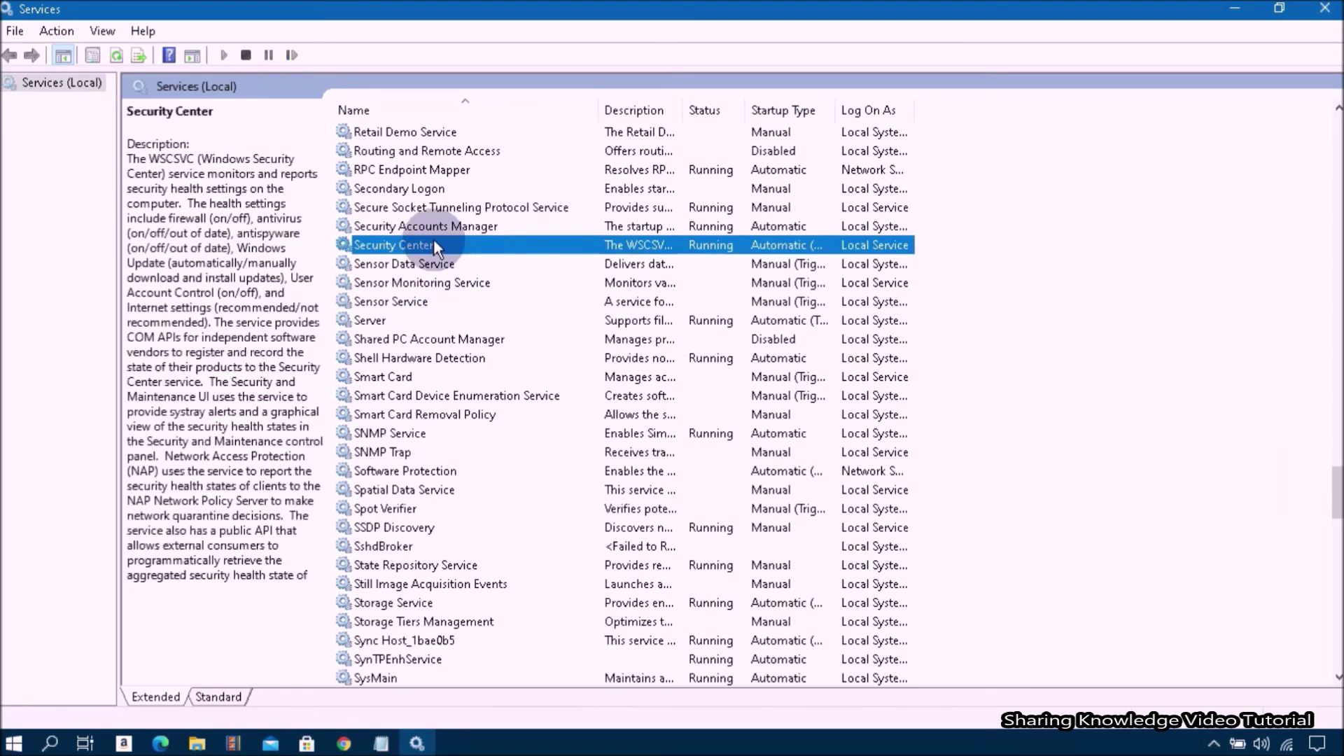
pyautogui.rightClick(444, 240)
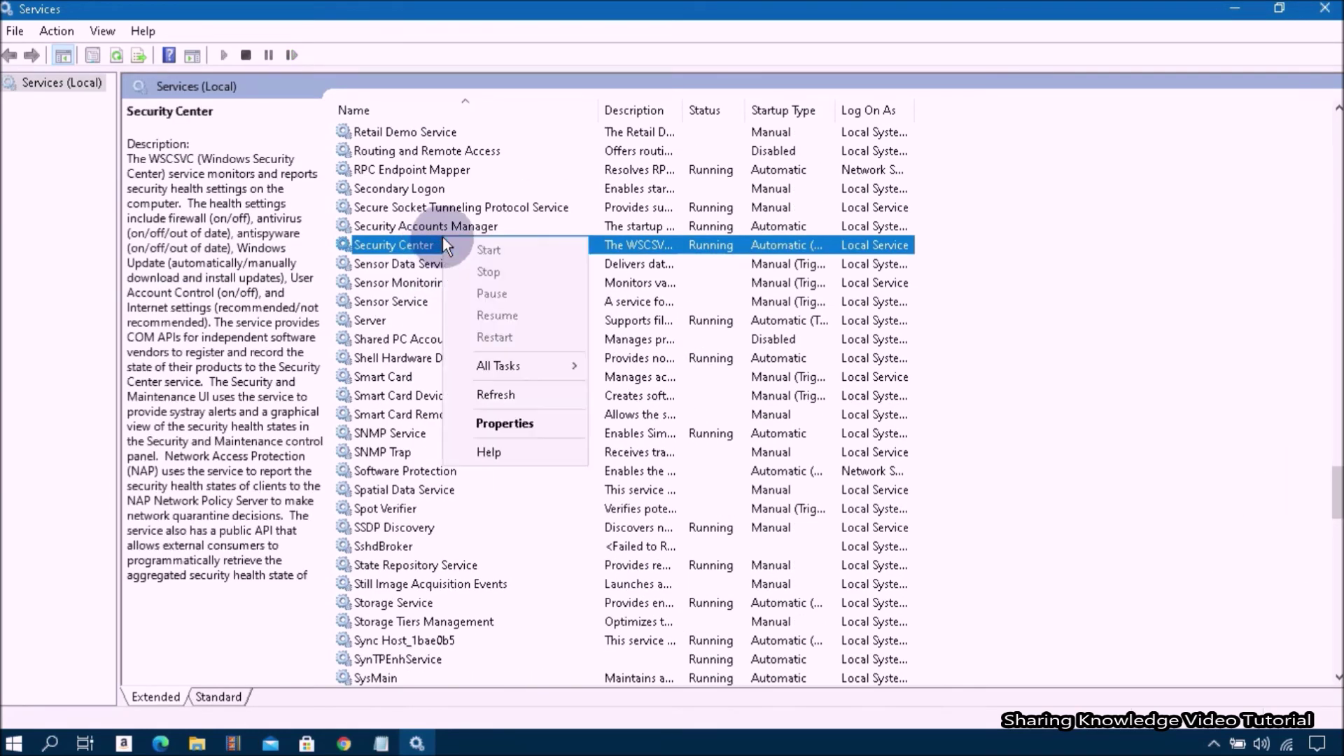
pyautogui.click(517, 421)
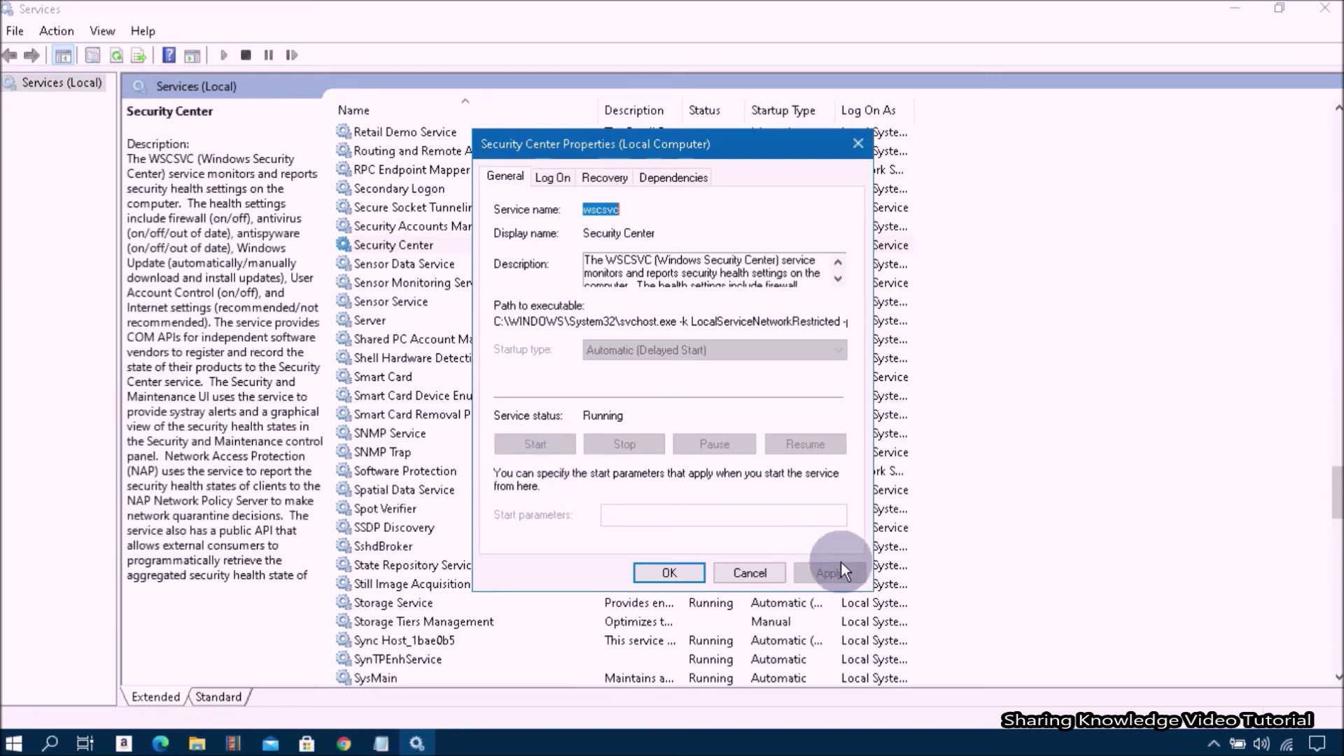
pyautogui.click(669, 572)
# Check that Microsoft Defender Antivirus Service is running with Automatic startup
pyautogui.moveTo(1334, 490); pyautogui.dragTo(1334, 455)
pyautogui.scroll(1, 569, 400)
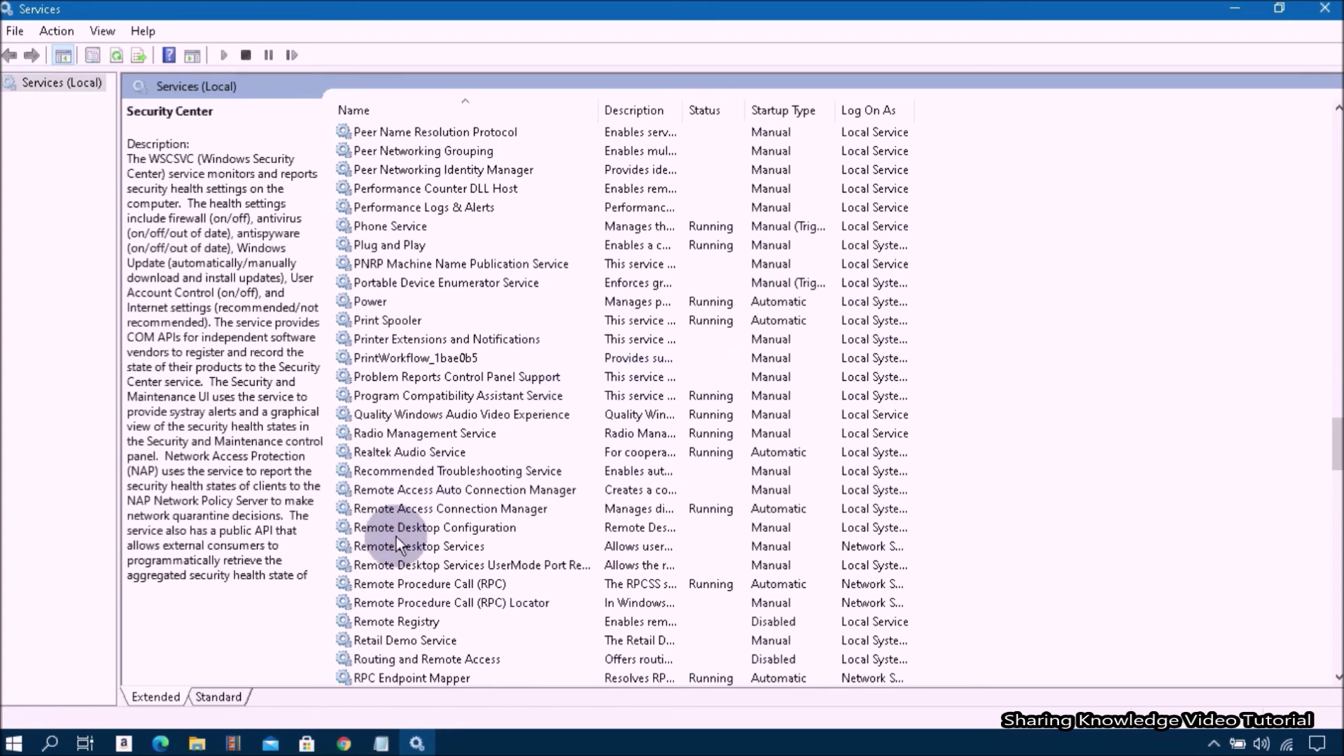
pyautogui.scroll(13, 397, 539)
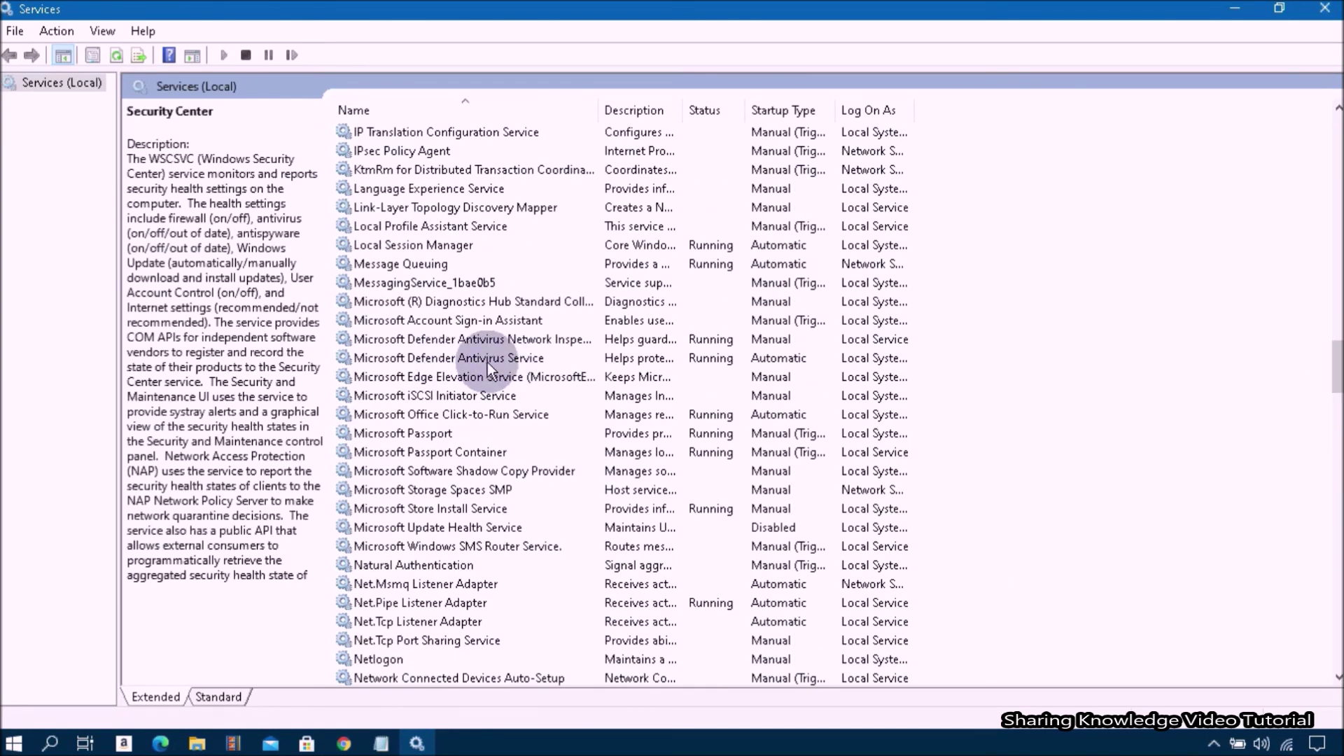
pyautogui.click(489, 360)
pyautogui.rightClick(488, 360)
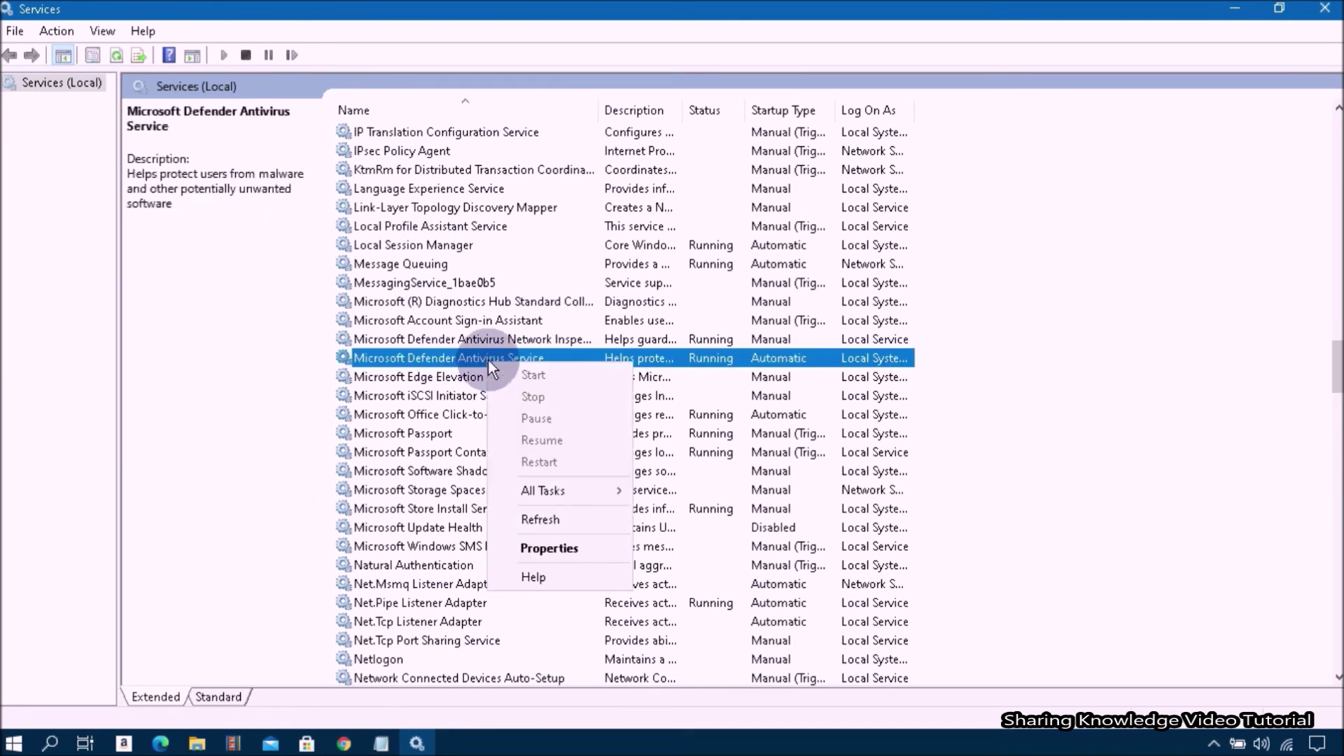
pyautogui.click(547, 543)
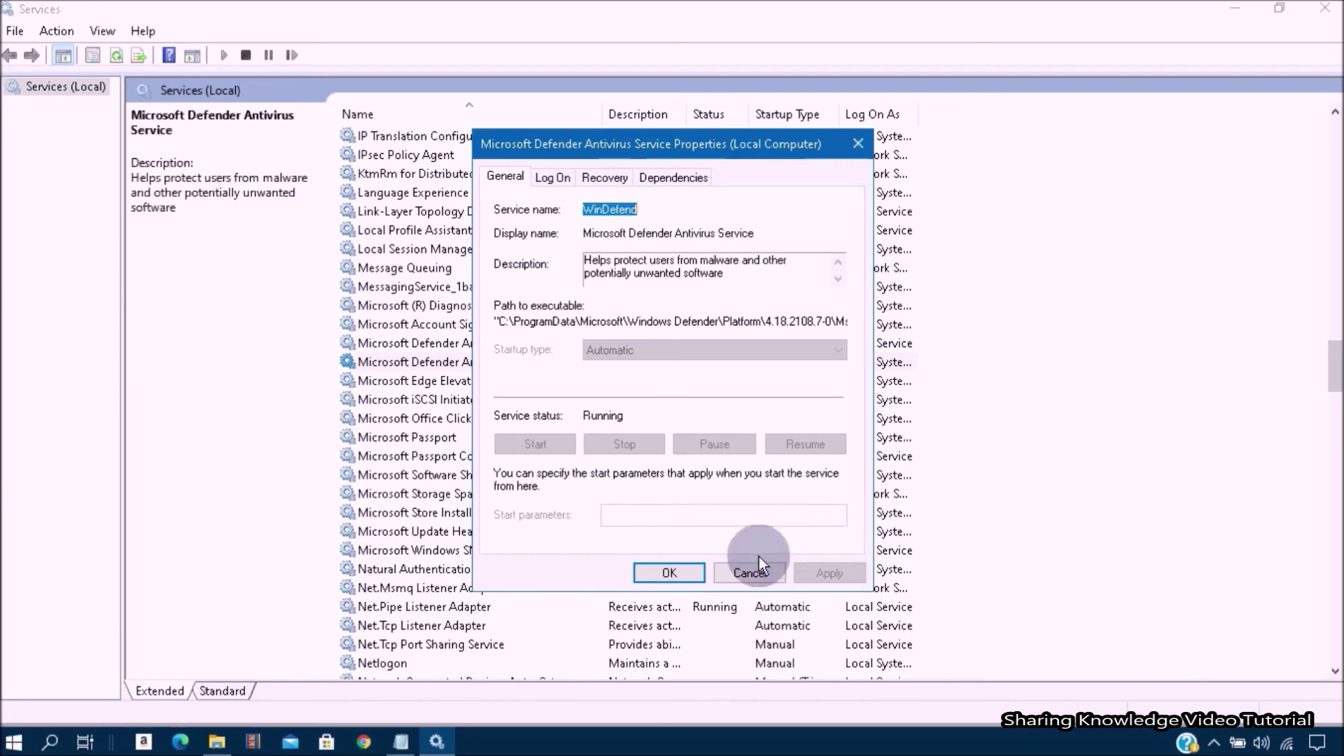
pyautogui.click(653, 572)
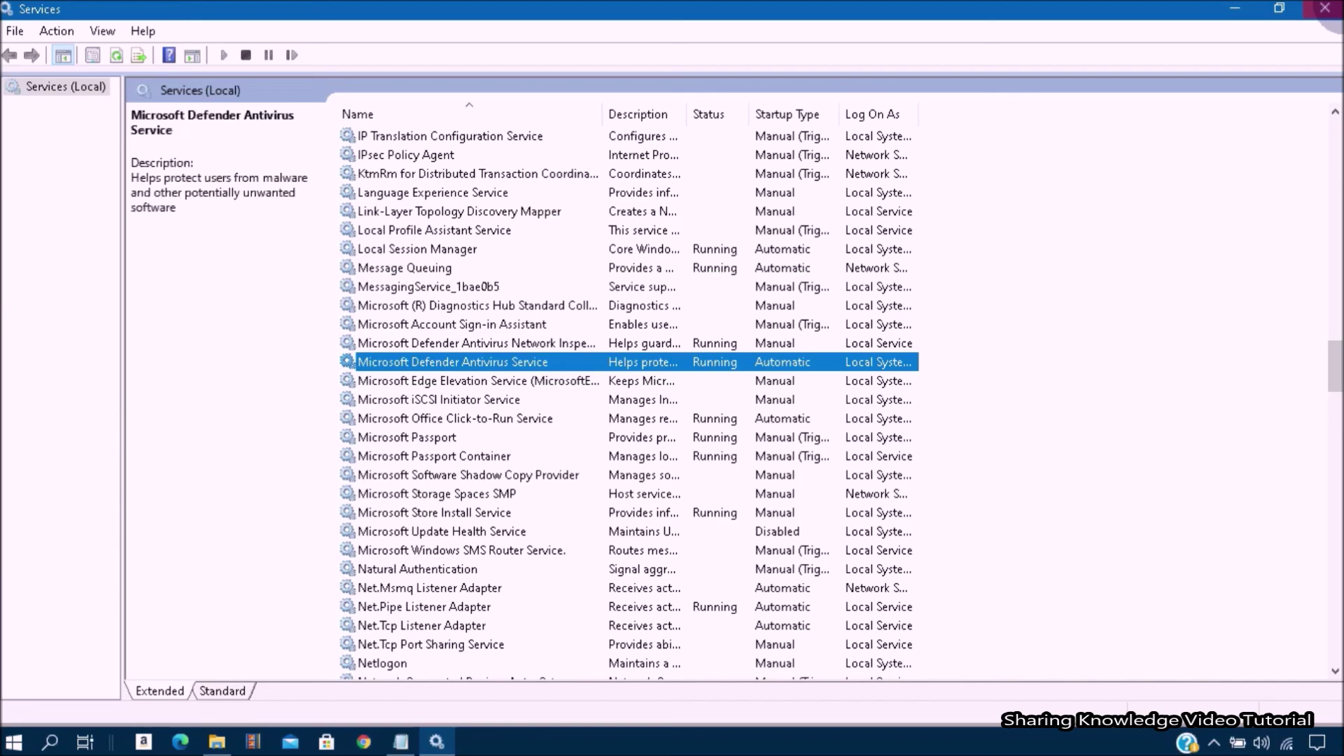
# Close the Services window to return to the desktop
pyautogui.click(1326, 10)
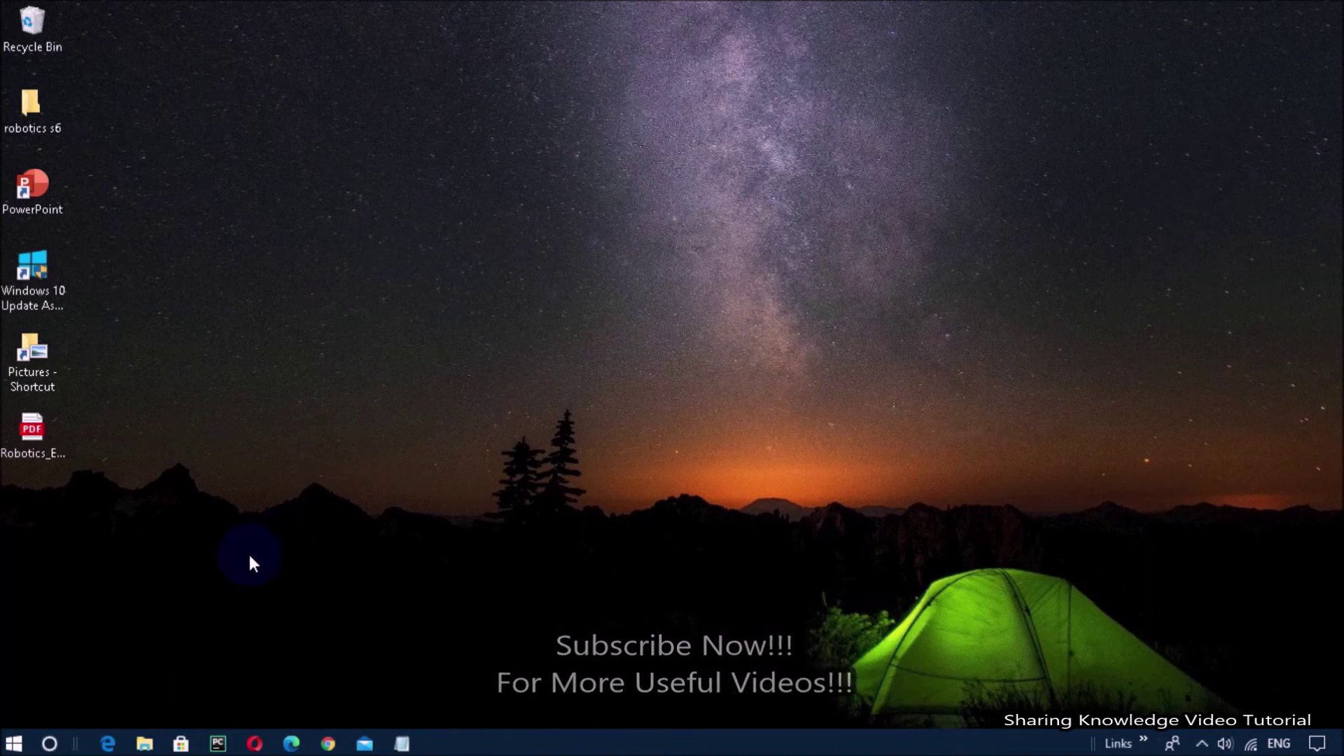
# Search for cmd and run Command Prompt as administrator
pyautogui.press('super')
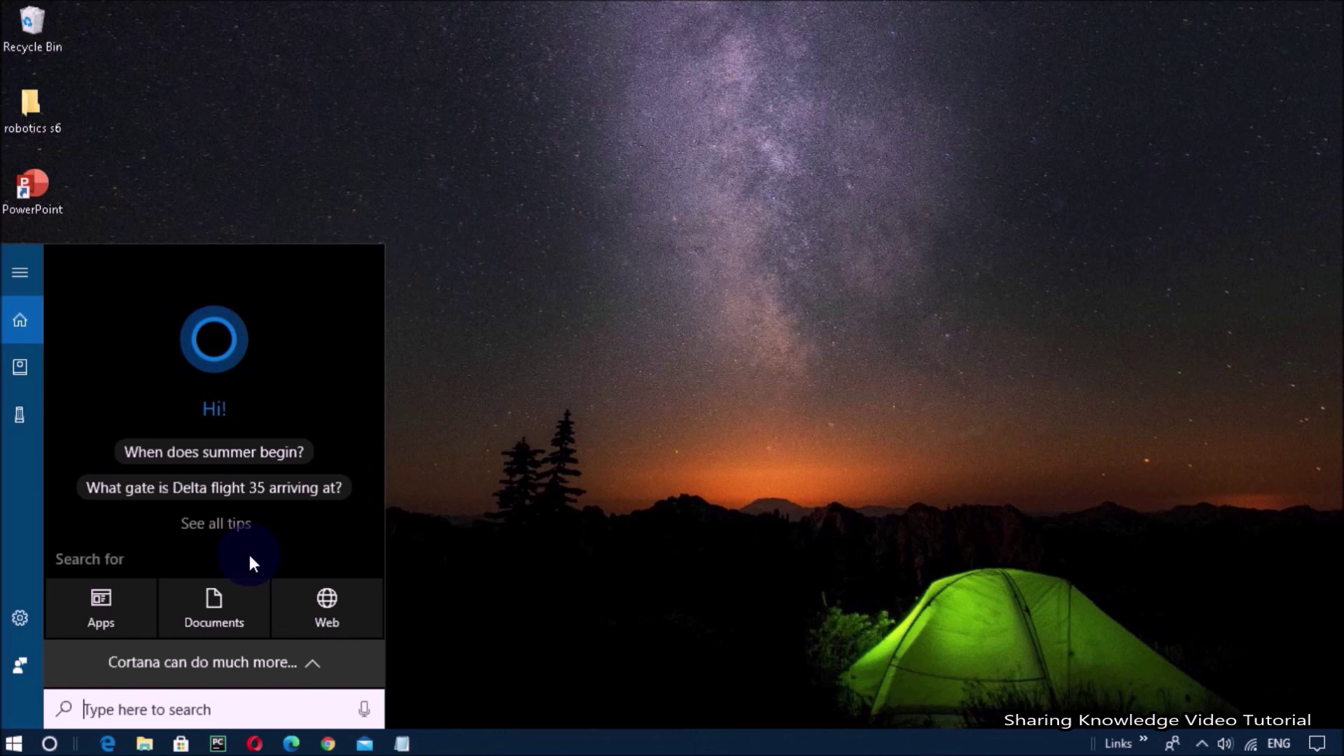
pyautogui.write('cmd')
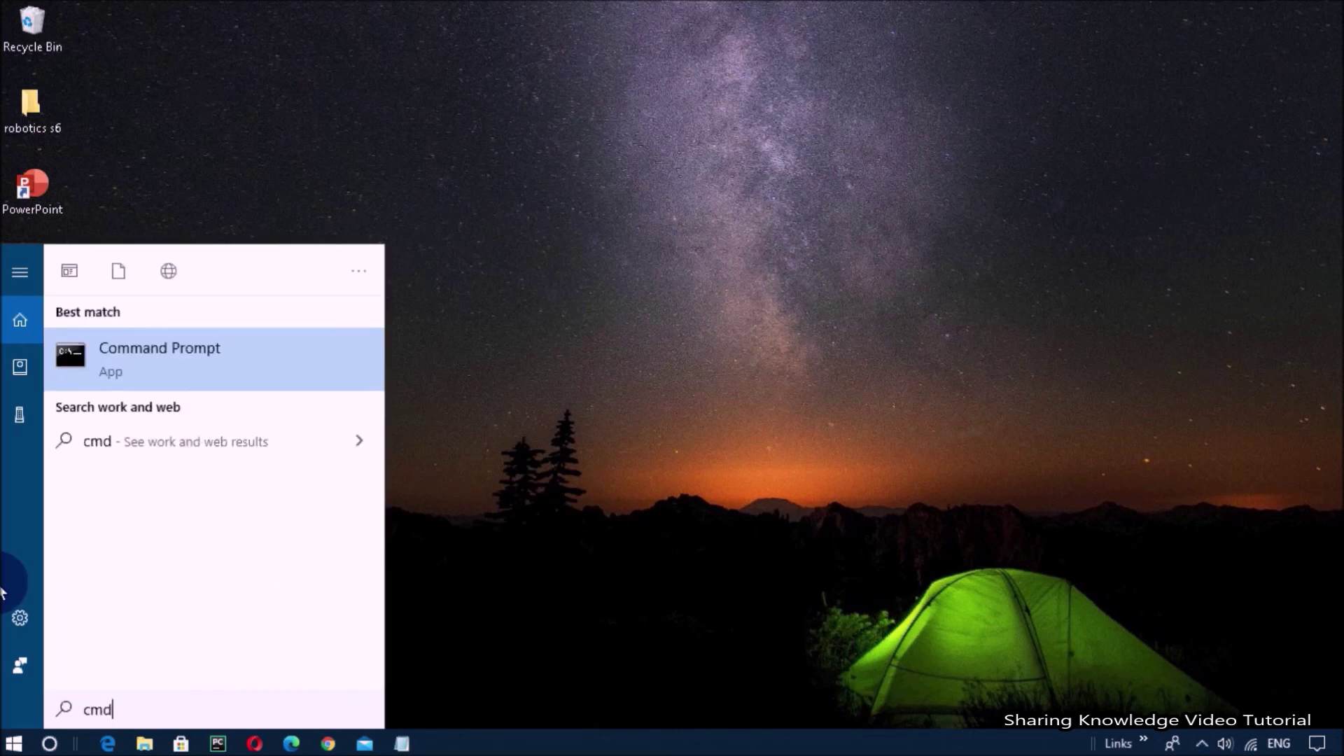
pyautogui.rightClick(157, 357)
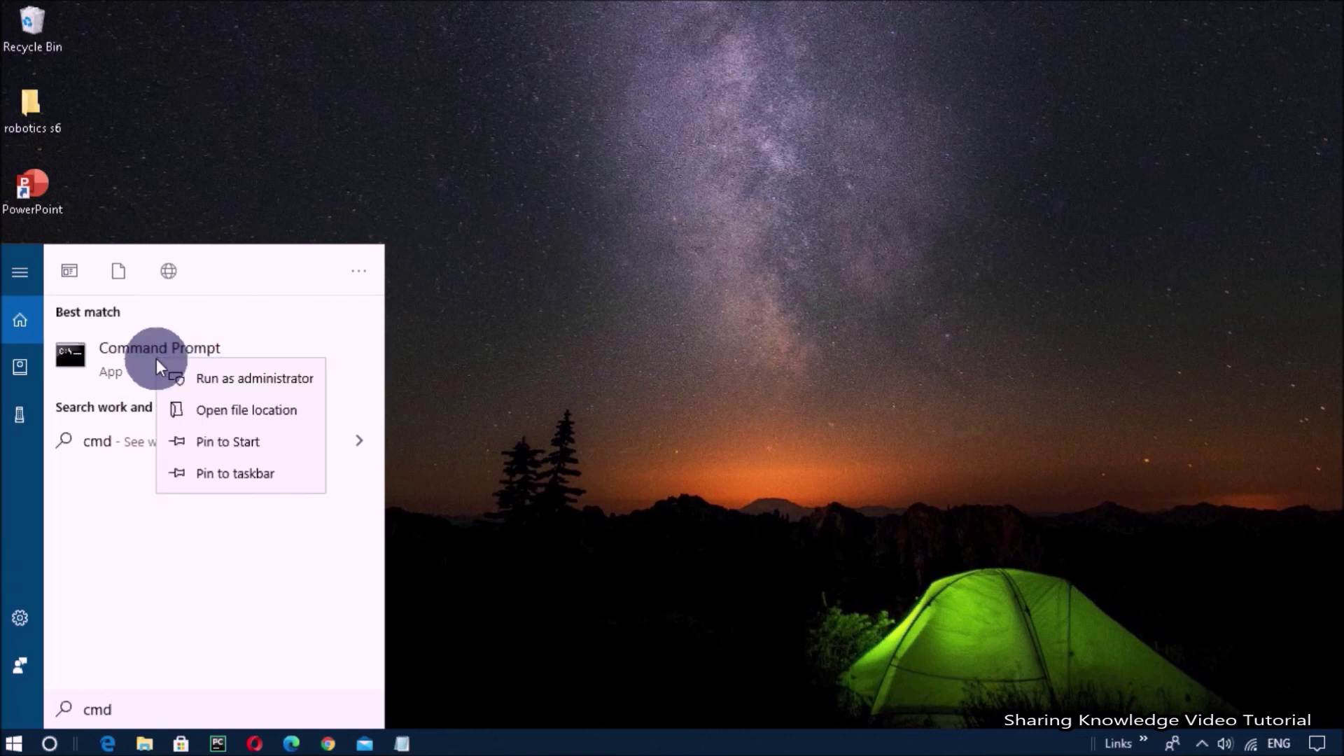
pyautogui.click(194, 379)
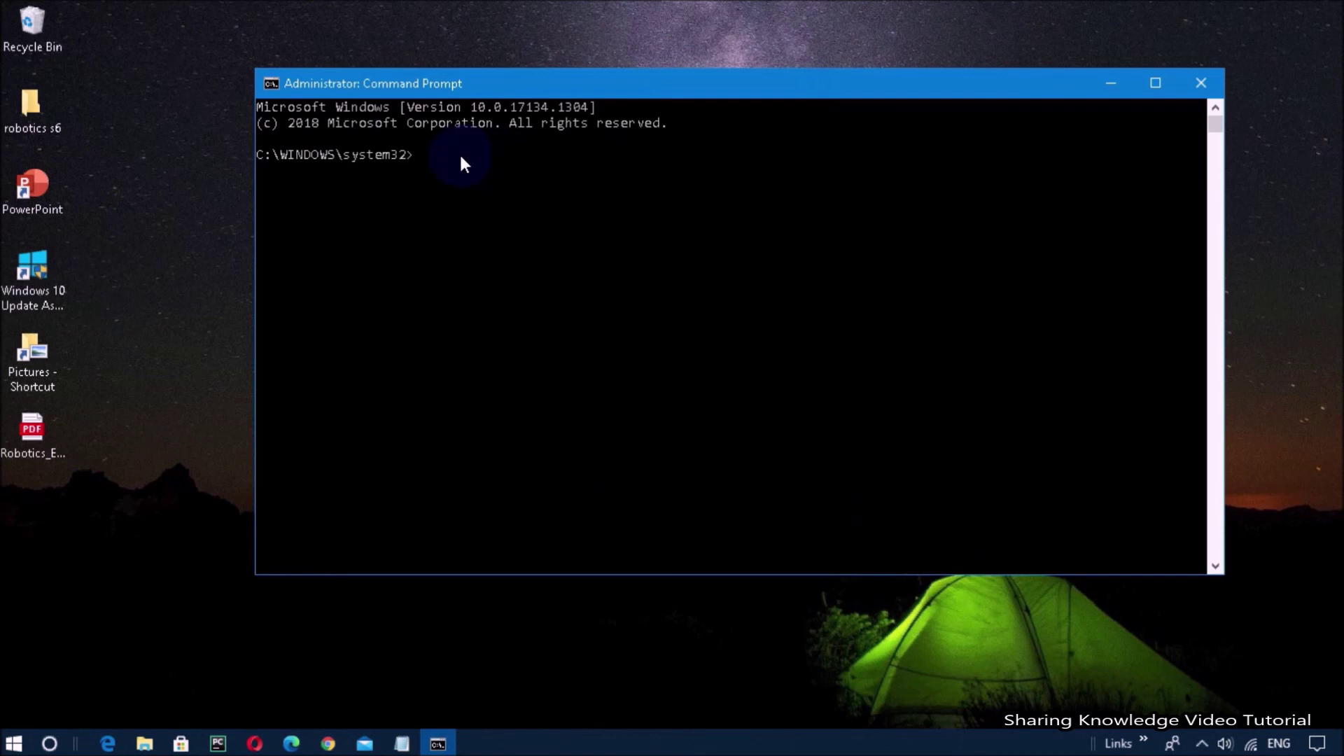
# Run sfc /scannow, then exit the Command Prompt after verification progresses
pyautogui.write('sfc /scannow')
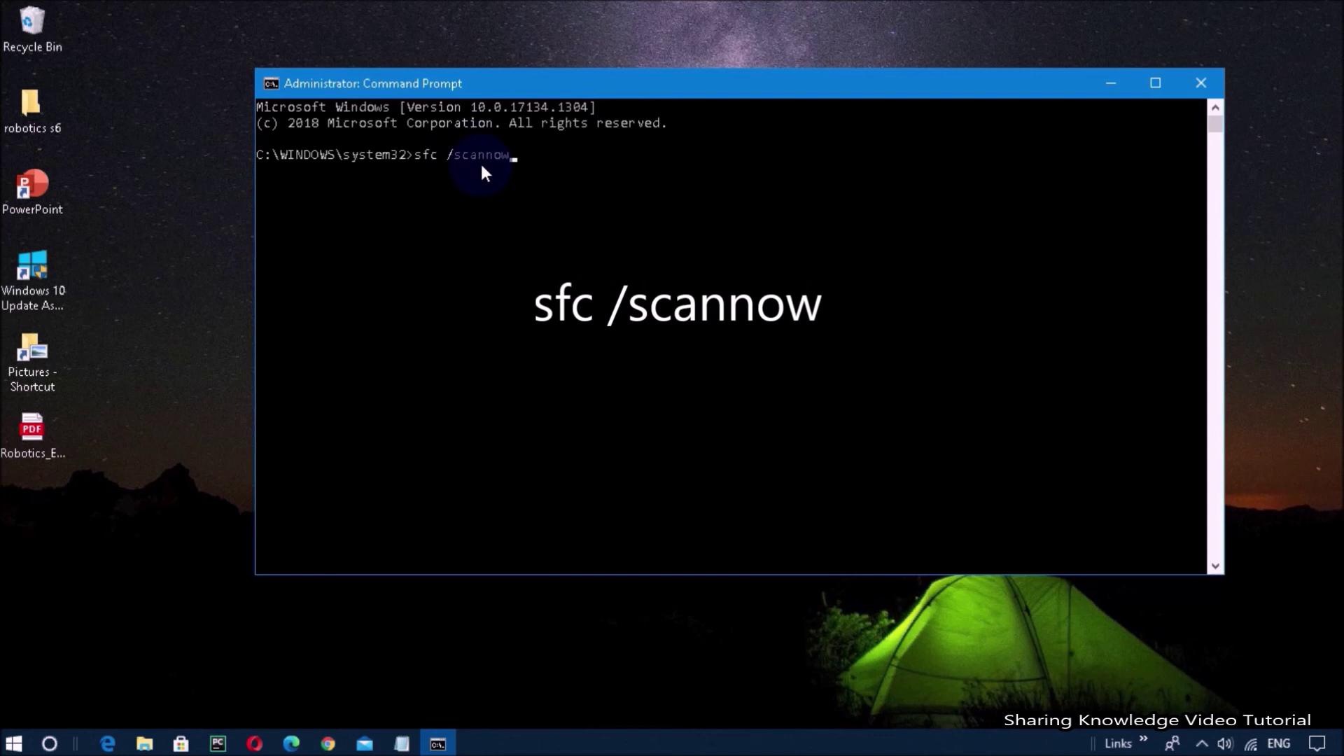
pyautogui.press('Return')
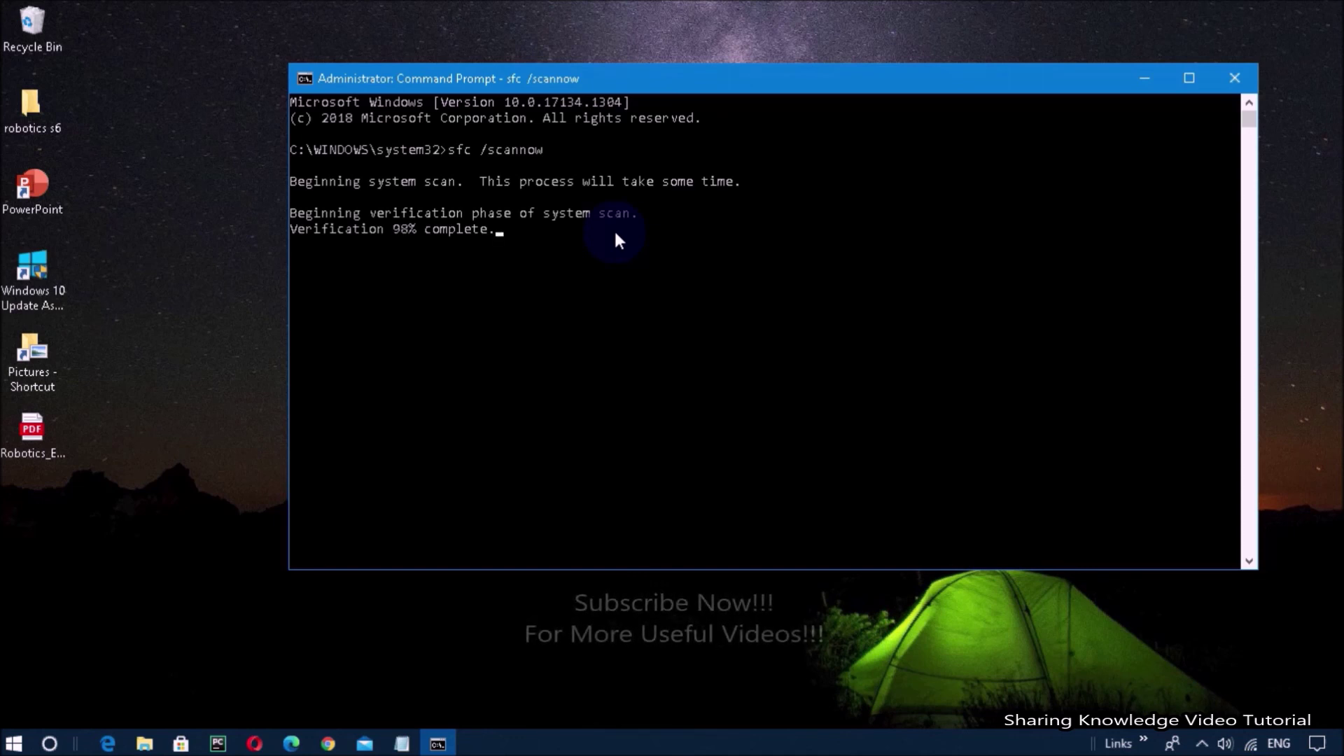
pyautogui.write('exit')
pyautogui.press('Return')
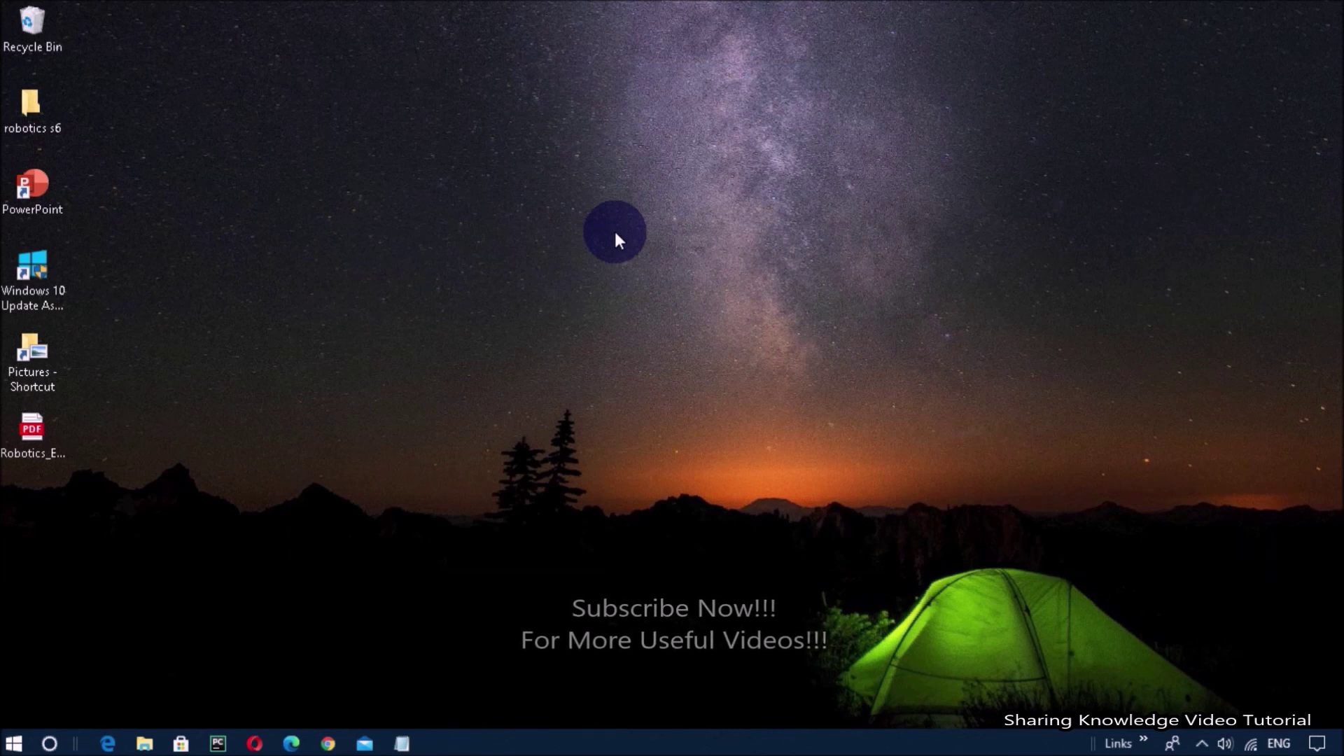